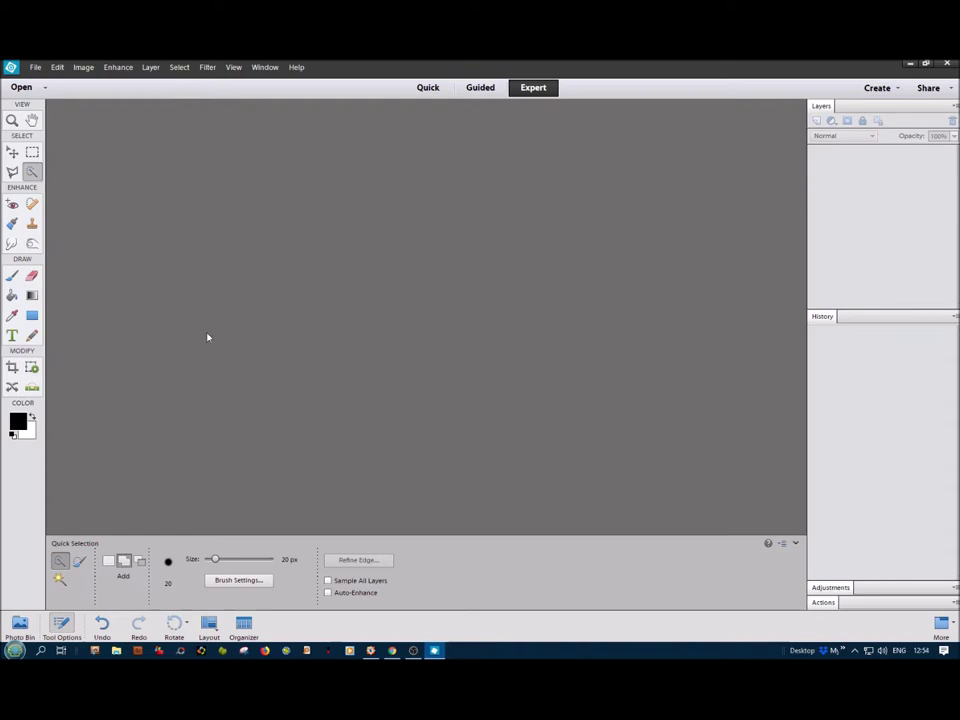
Look over Elements' Edit menu, then bring FastStone Image Viewer with the Hever photos to the front.
{"action": "left_click", "coordinate": [58, 68]}
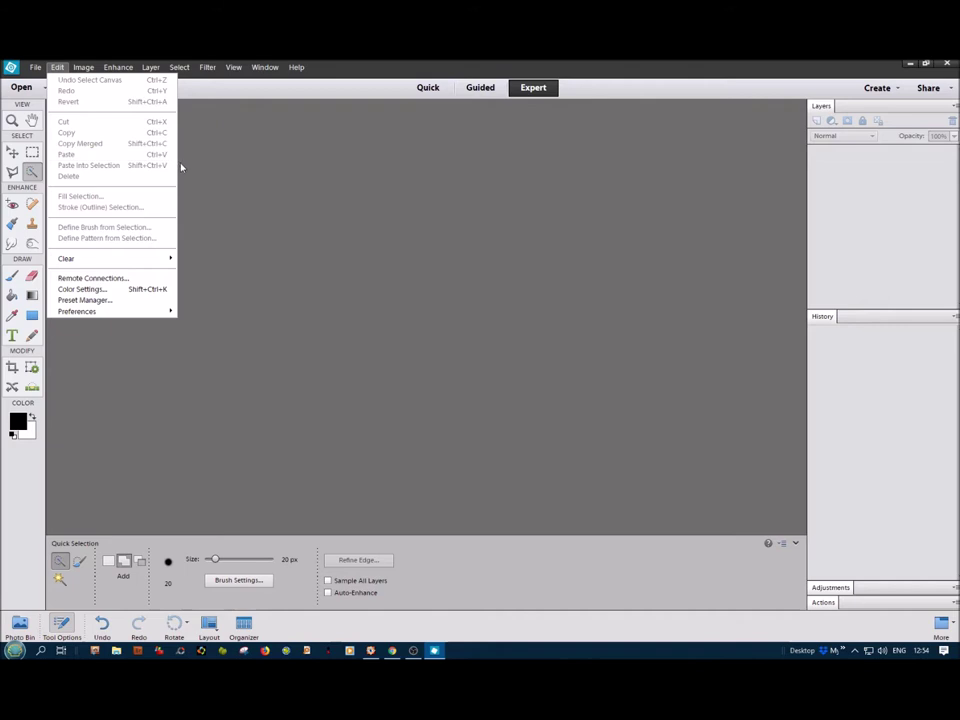
{"action": "left_click", "coordinate": [324, 305]}
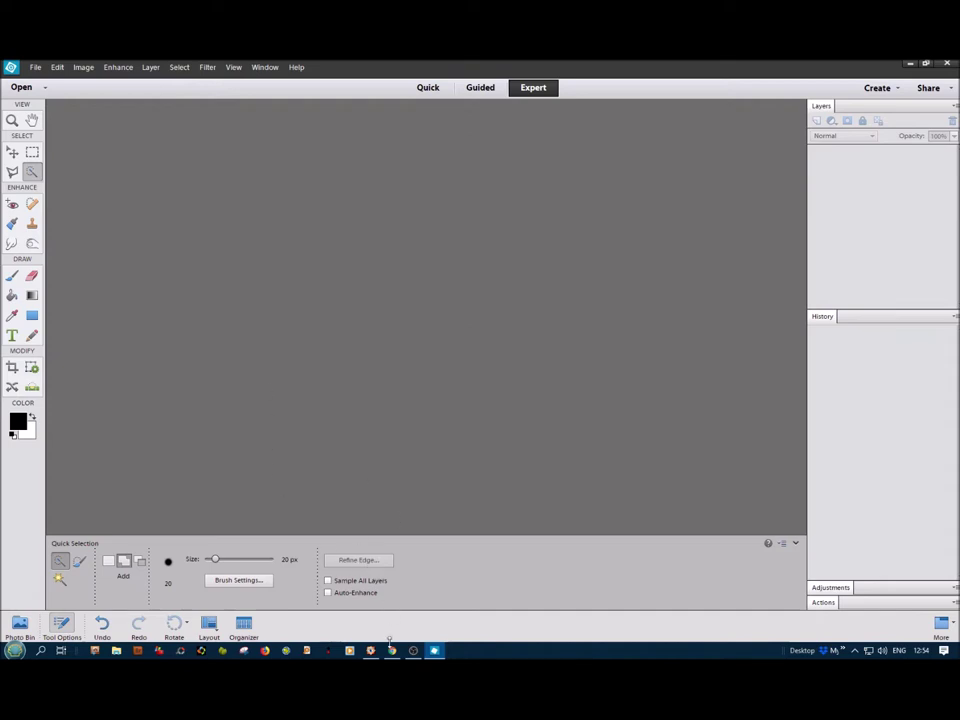
{"action": "left_click", "coordinate": [370, 650]}
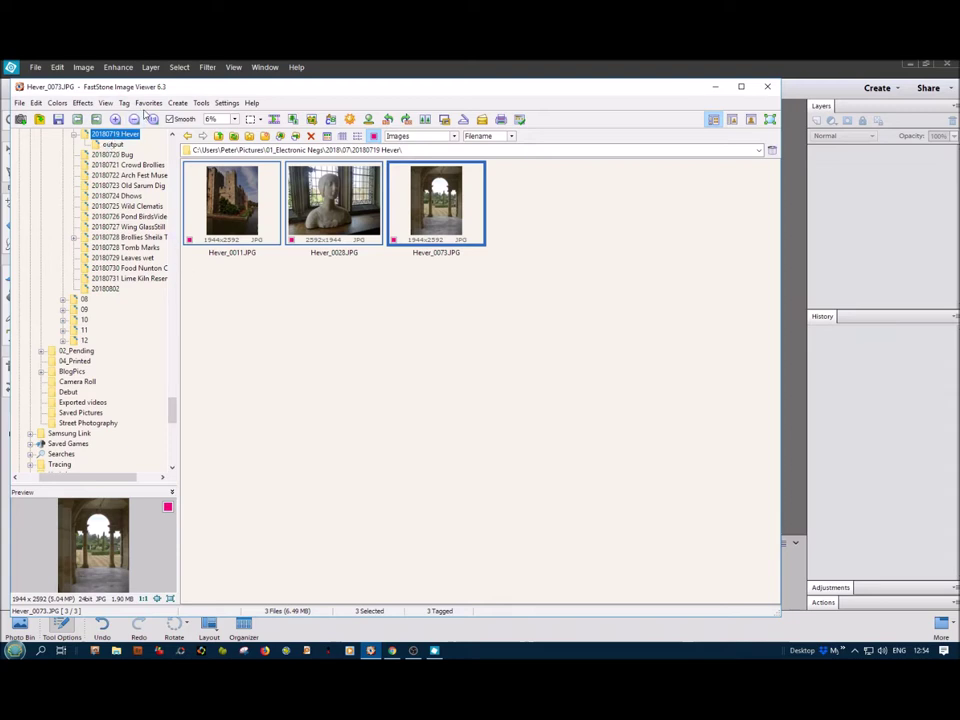
Send triptych_1.jpg from FastStone's Templates folder to Photoshop Elements for editing.
{"action": "left_click", "coordinate": [148, 103]}
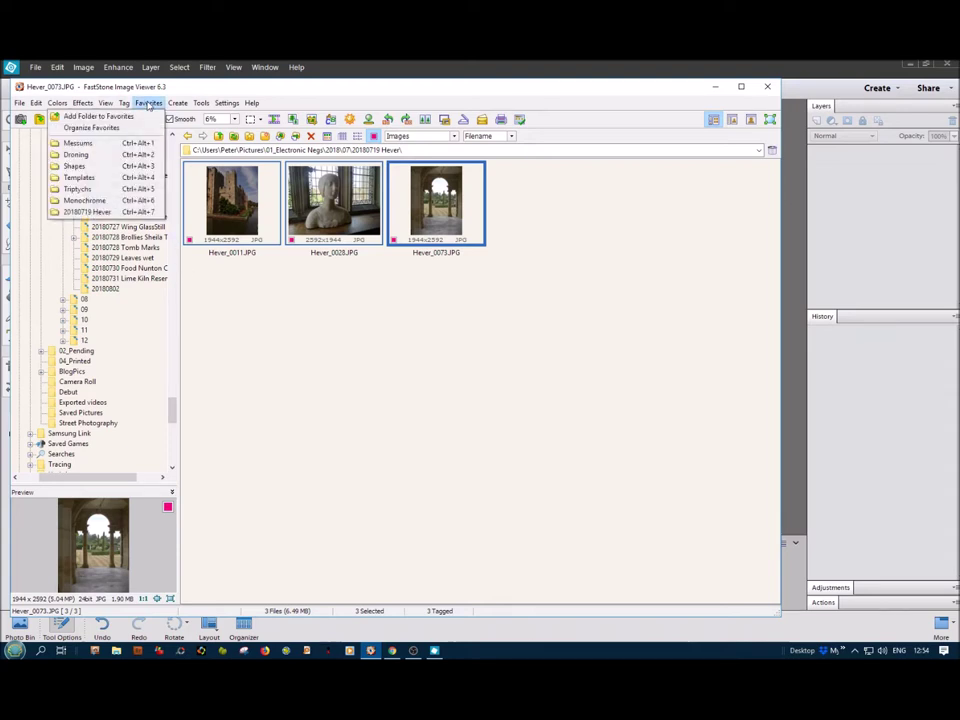
{"action": "left_click", "coordinate": [73, 181]}
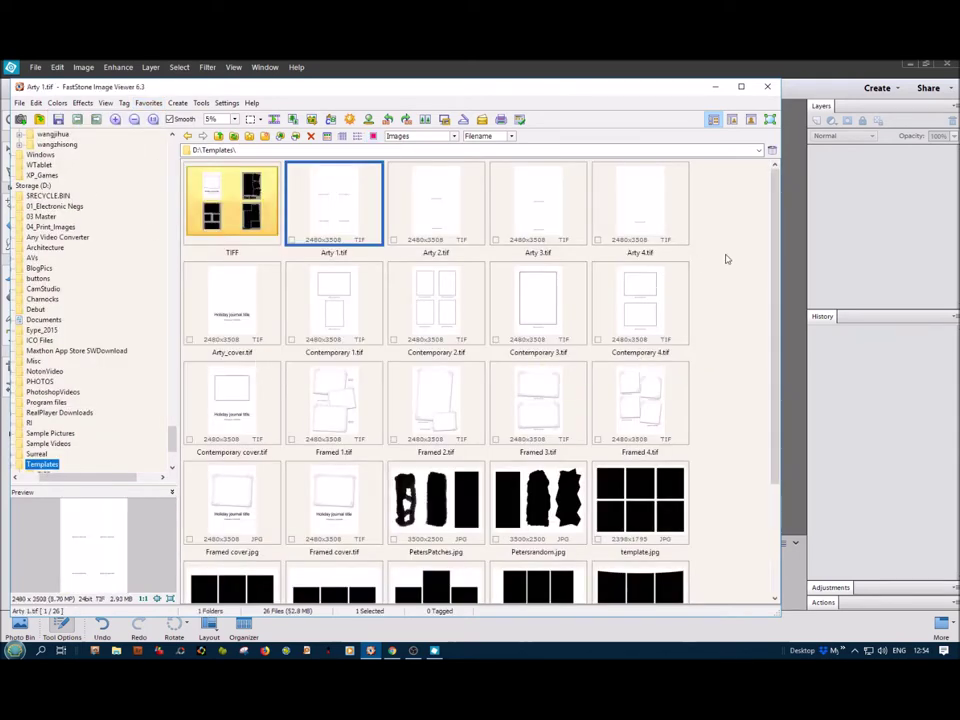
{"action": "scroll", "coordinate": [727, 300], "scroll_direction": "down", "scroll_amount": 3}
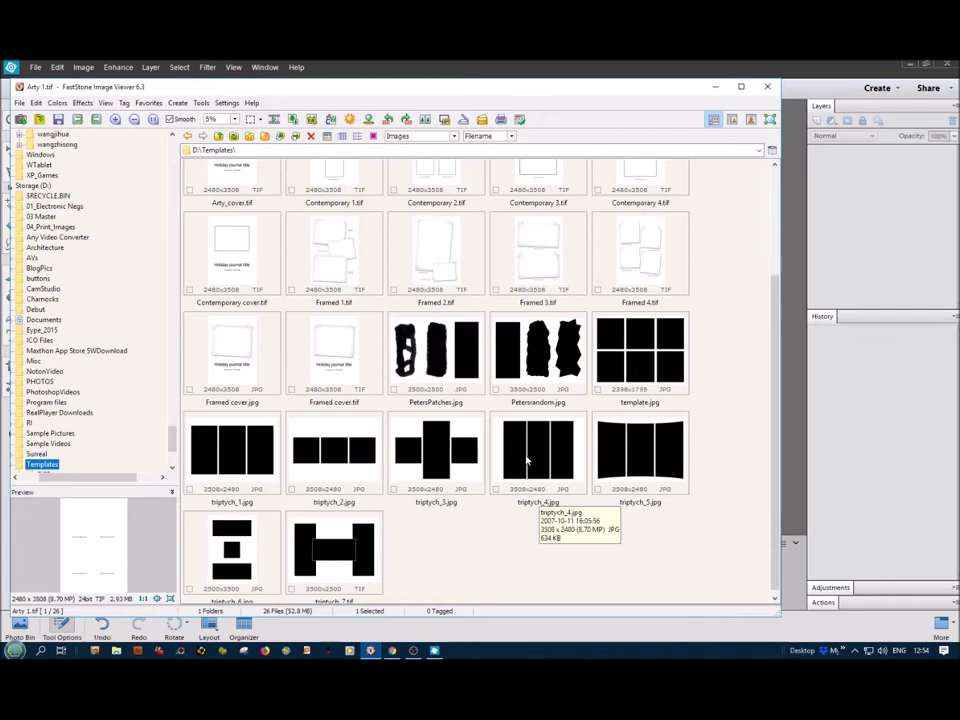
{"action": "left_click", "coordinate": [219, 451]}
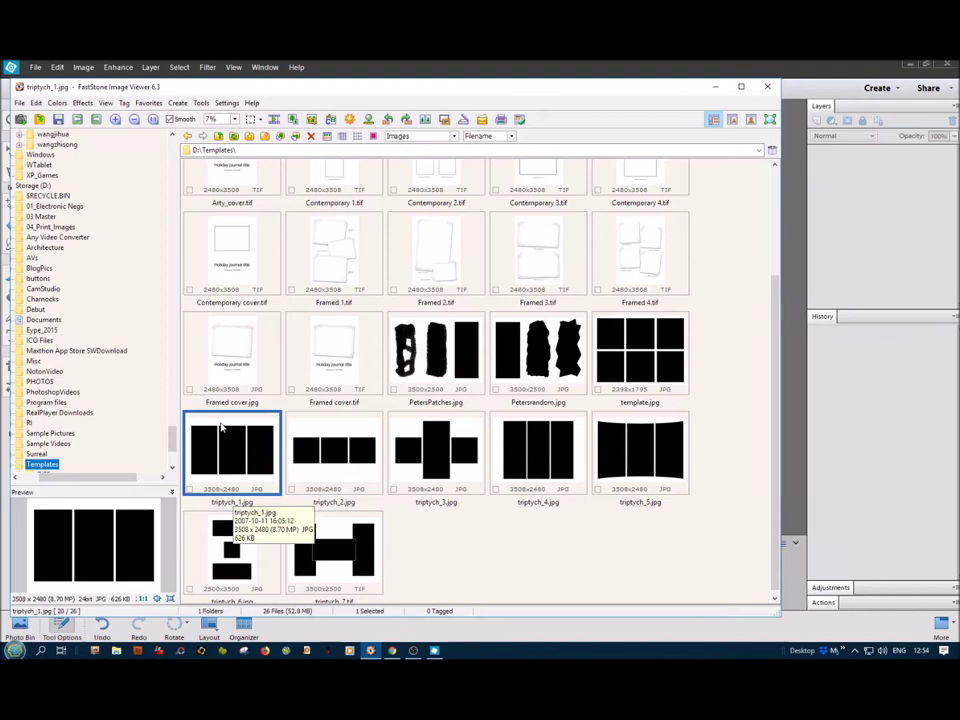
{"action": "right_click", "coordinate": [221, 428]}
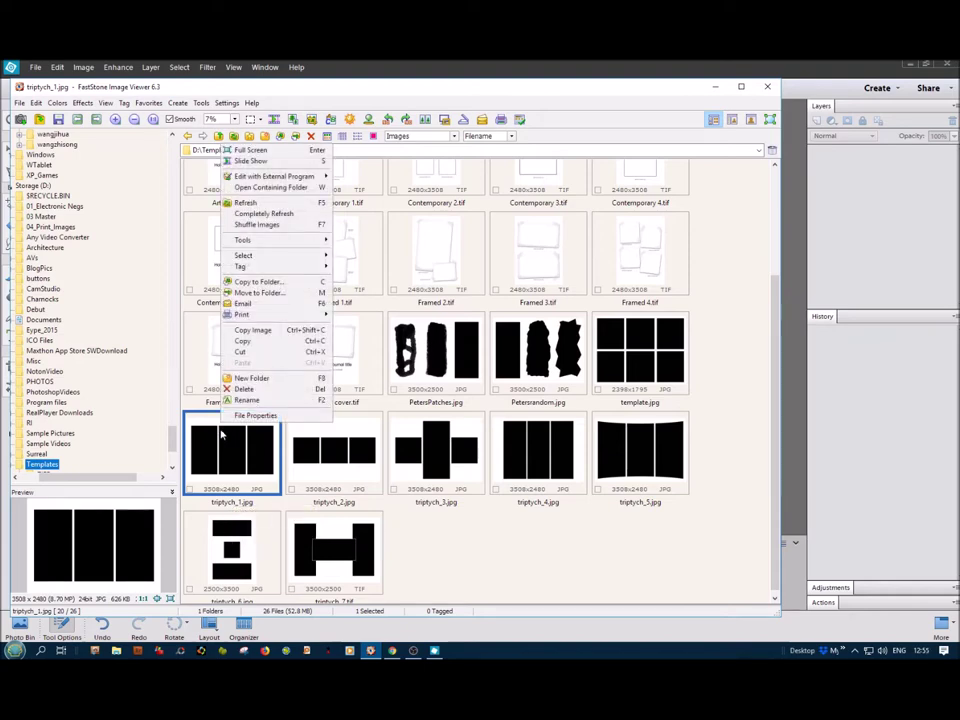
{"action": "mouse_move", "coordinate": [270, 176]}
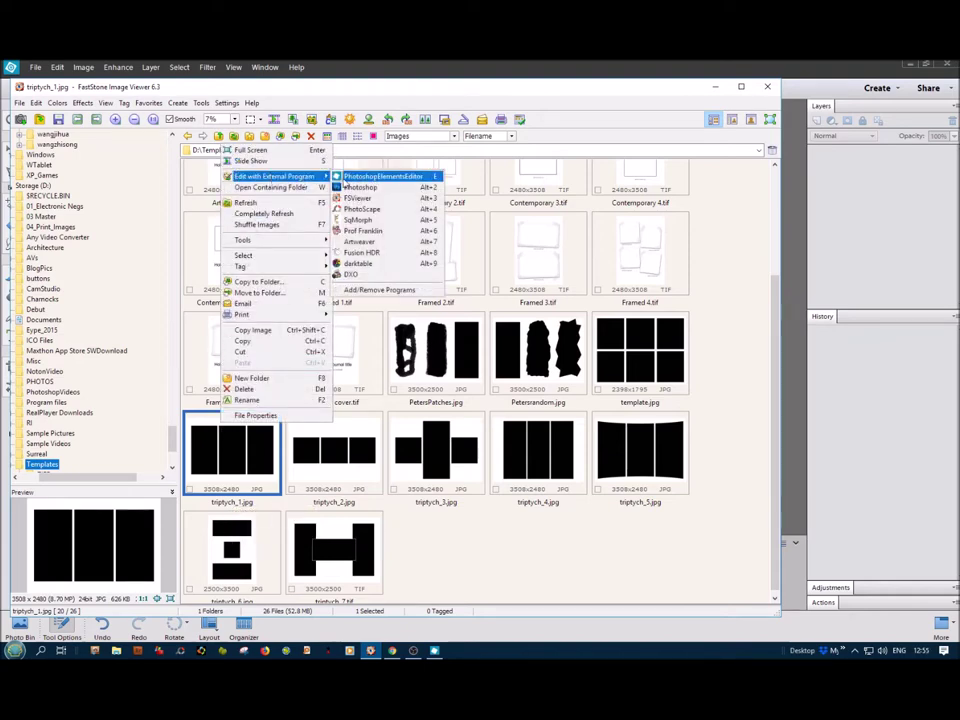
{"action": "left_click", "coordinate": [380, 176]}
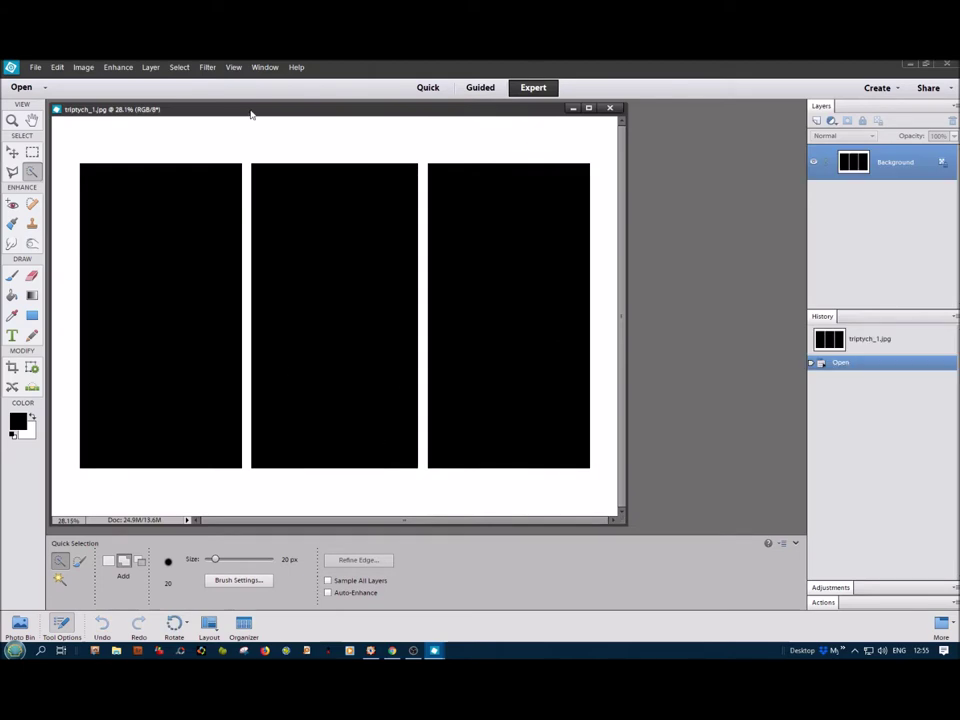
Reposition the triptych_1.jpg window, then switch back to FastStone Image Viewer.
{"action": "mouse_move", "coordinate": [252, 113]}
{"action": "left_mouse_down"}
{"action": "mouse_move", "coordinate": [255, 93]}
{"action": "mouse_move", "coordinate": [268, 118]}
{"action": "mouse_move", "coordinate": [268, 107]}
{"action": "mouse_move", "coordinate": [245, 97]}
{"action": "left_mouse_up"}
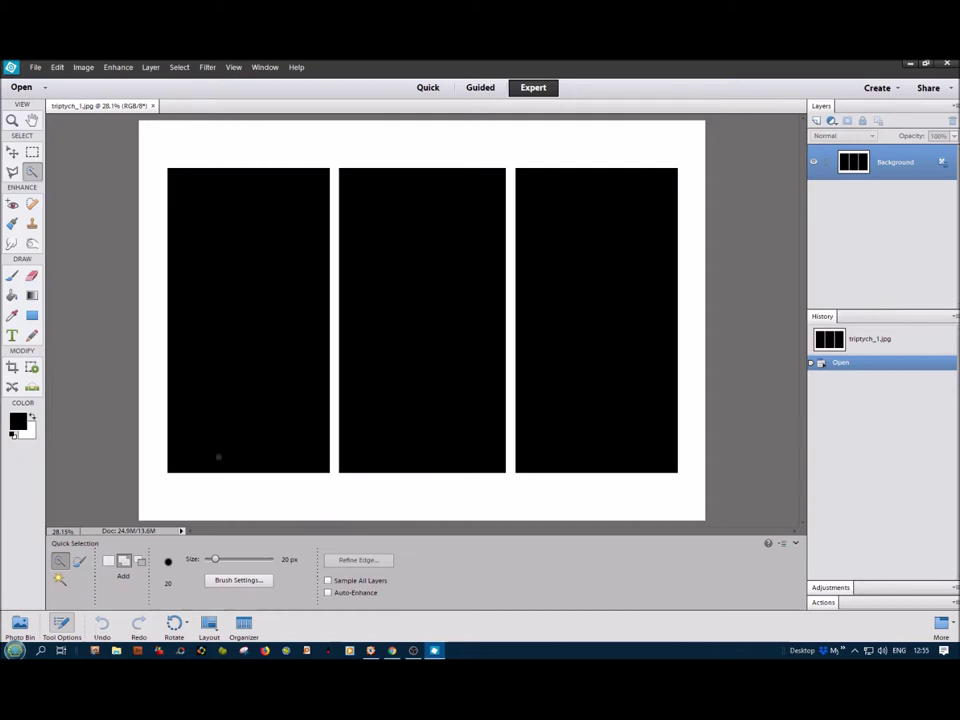
{"action": "key", "text": "alt+Tab"}
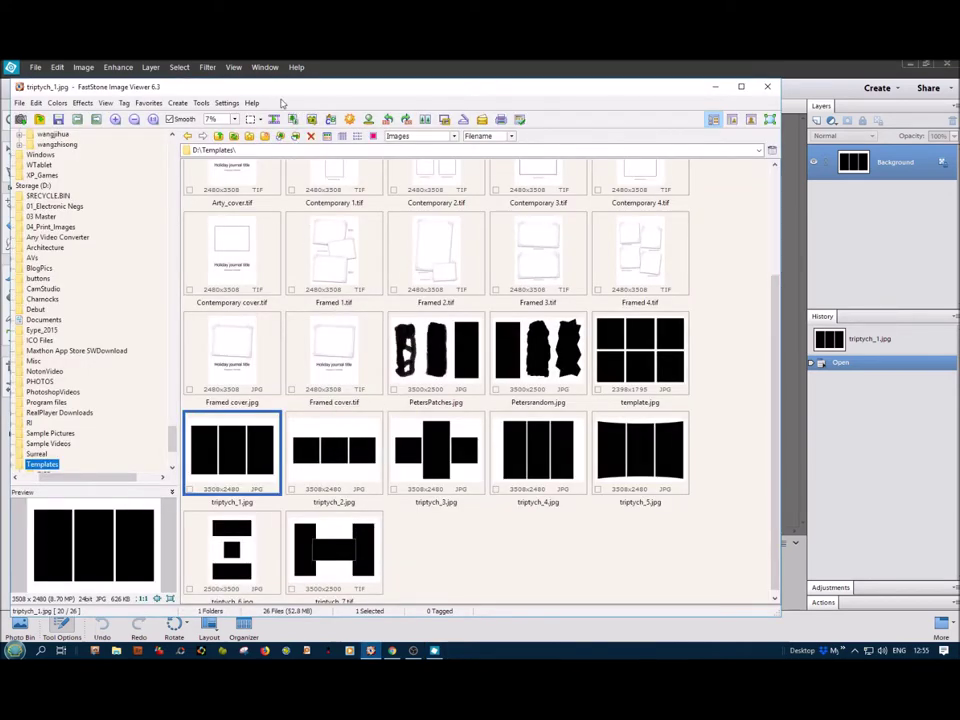
Send the three tagged 20180719 Hever photos from FastStone to Photoshop Elements.
{"action": "left_click", "coordinate": [149, 103]}
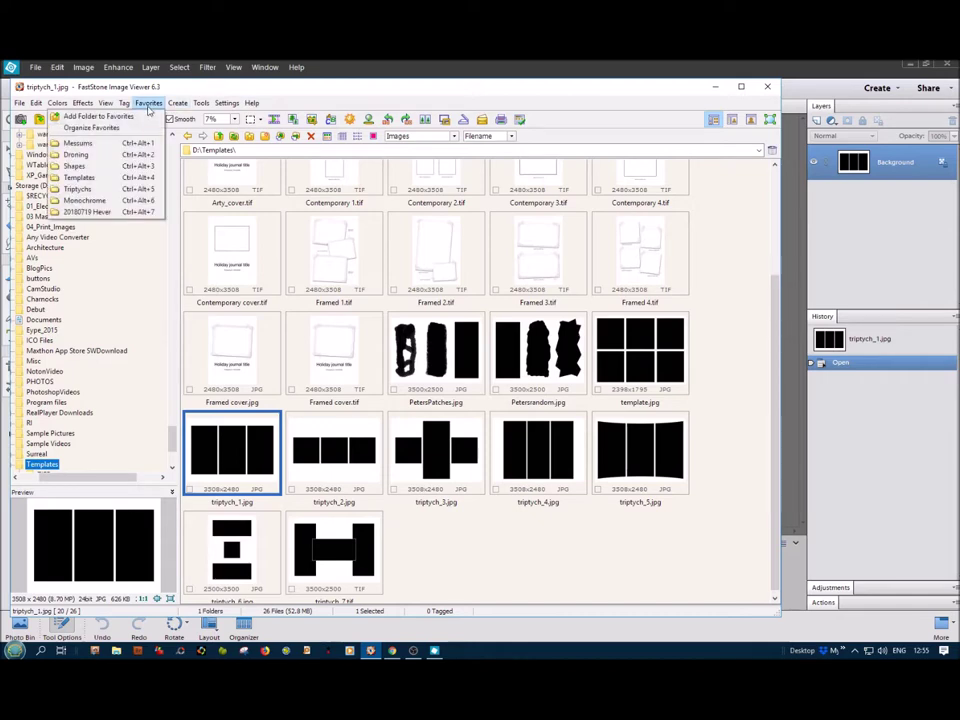
{"action": "left_click", "coordinate": [88, 213]}
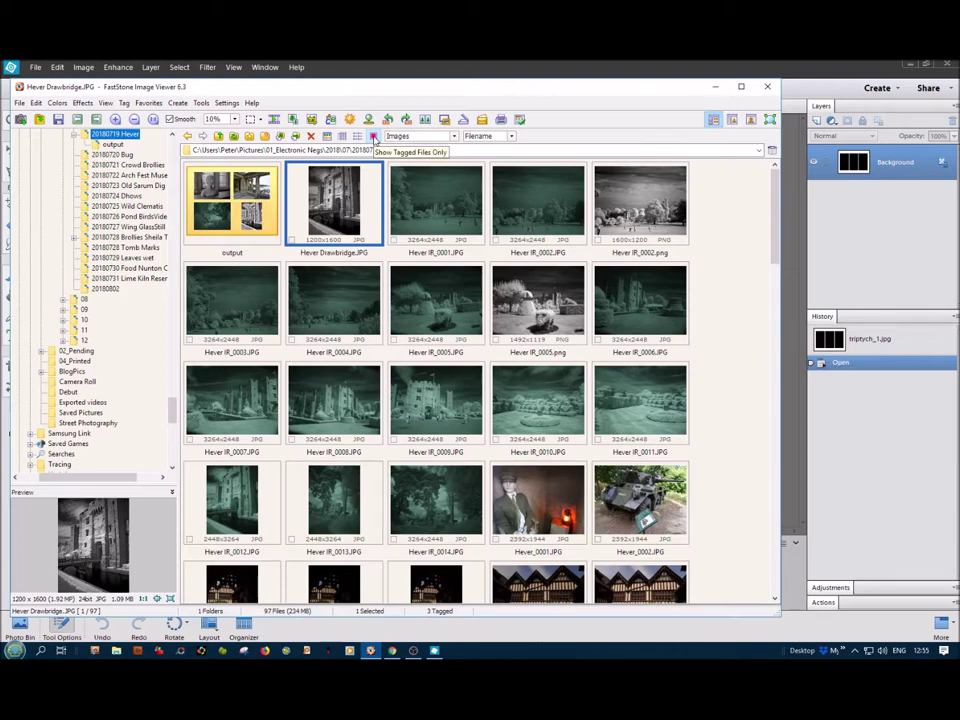
{"action": "left_click", "coordinate": [373, 137]}
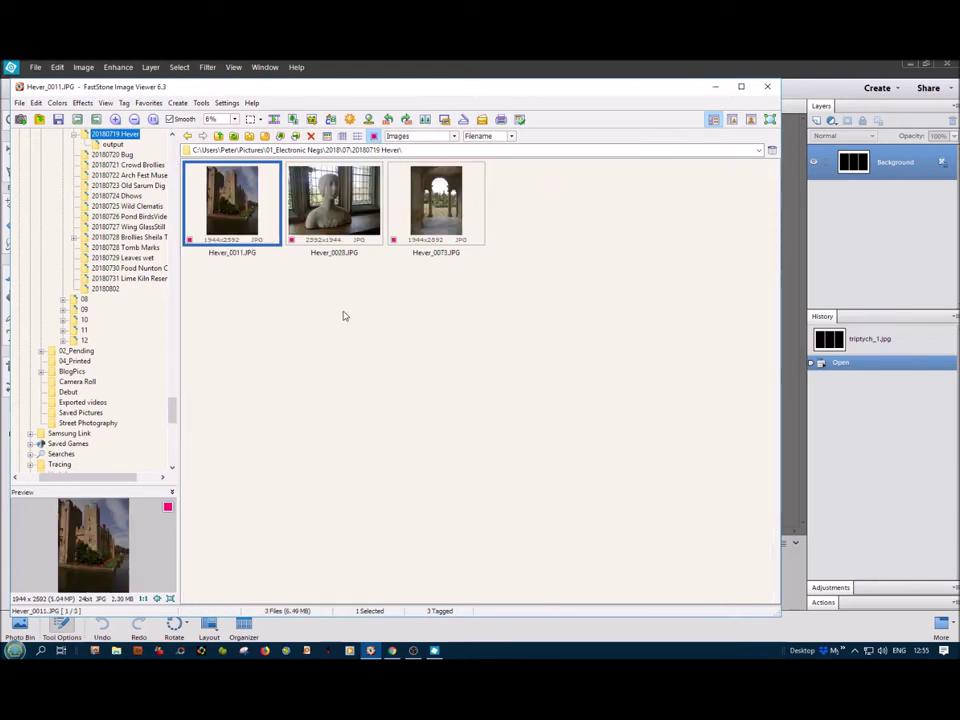
{"action": "key", "text": "ctrl+a"}
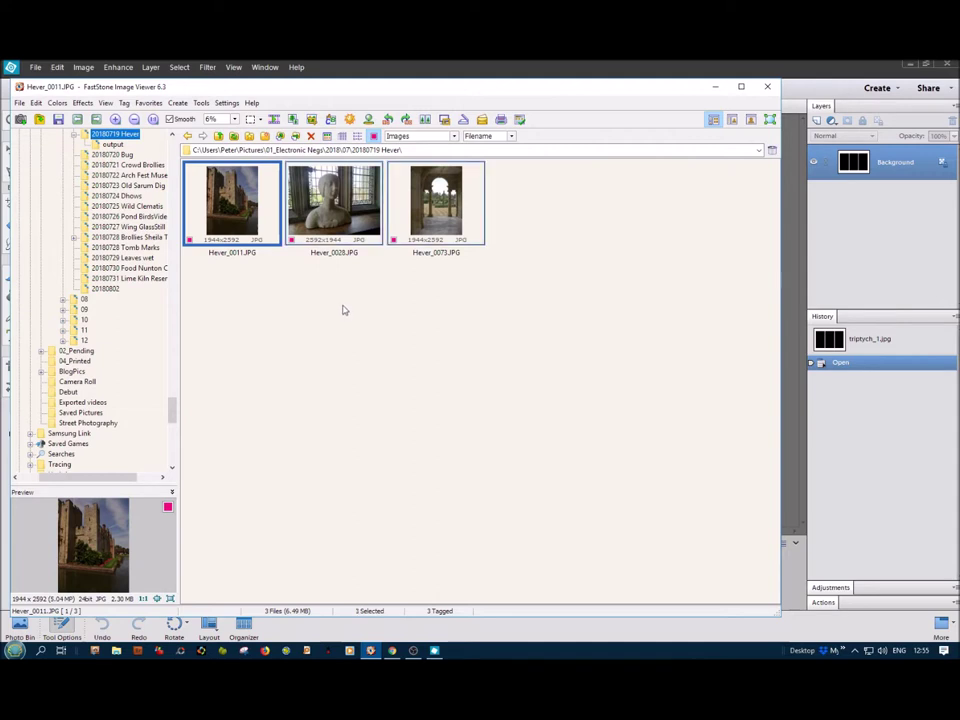
{"action": "right_click", "coordinate": [276, 185]}
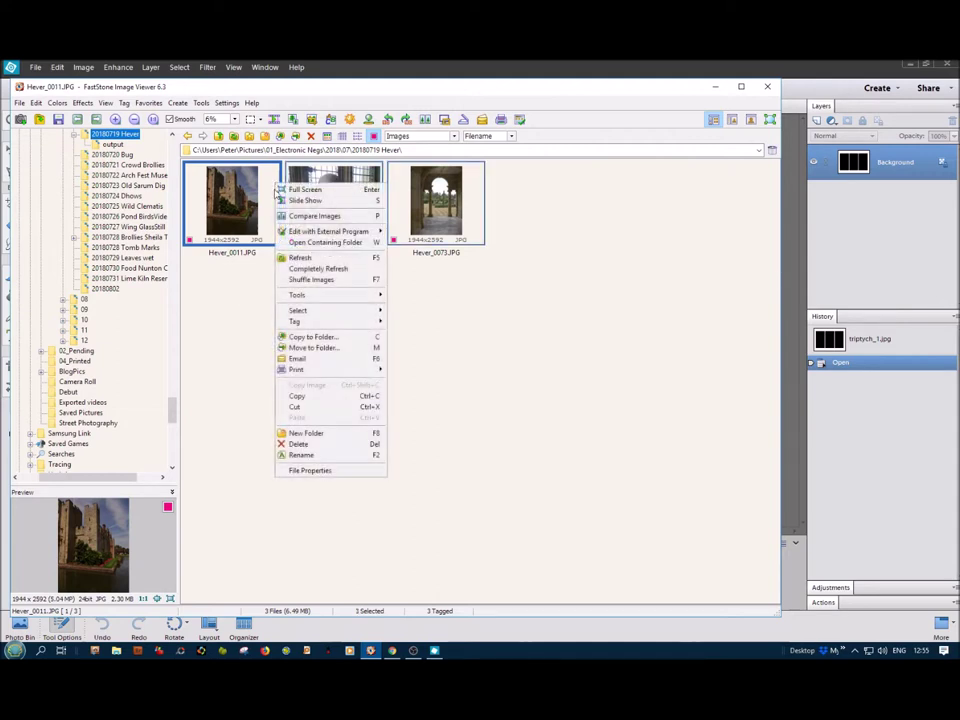
{"action": "mouse_move", "coordinate": [318, 233]}
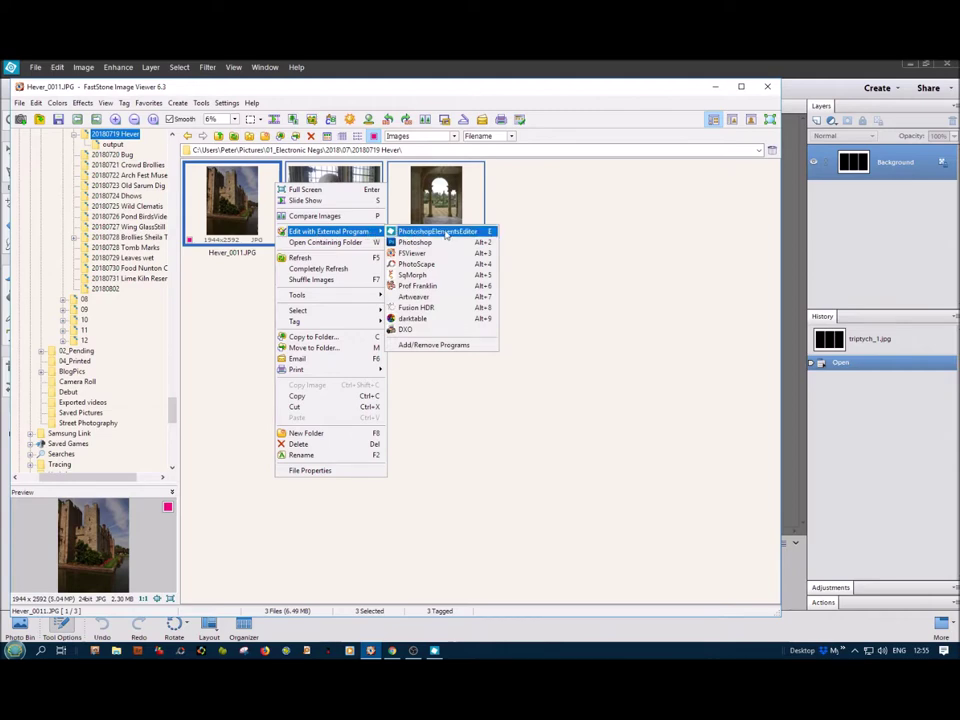
{"action": "left_click", "coordinate": [445, 234]}
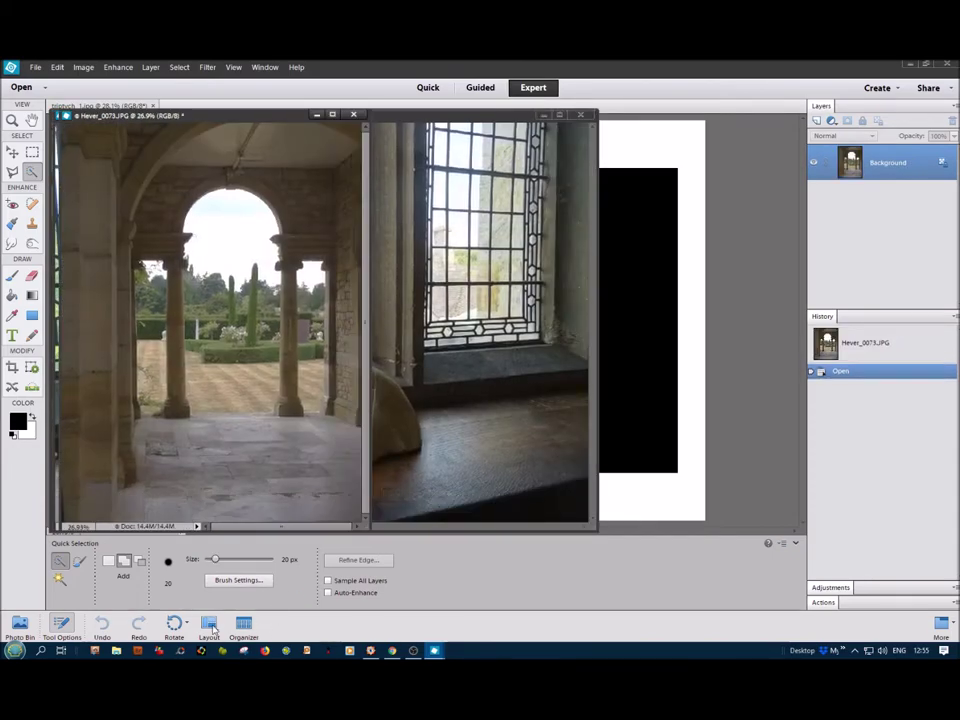
Show the open documents as tabs and move Hever_0073 to the last tab.
{"action": "left_click", "coordinate": [210, 626]}
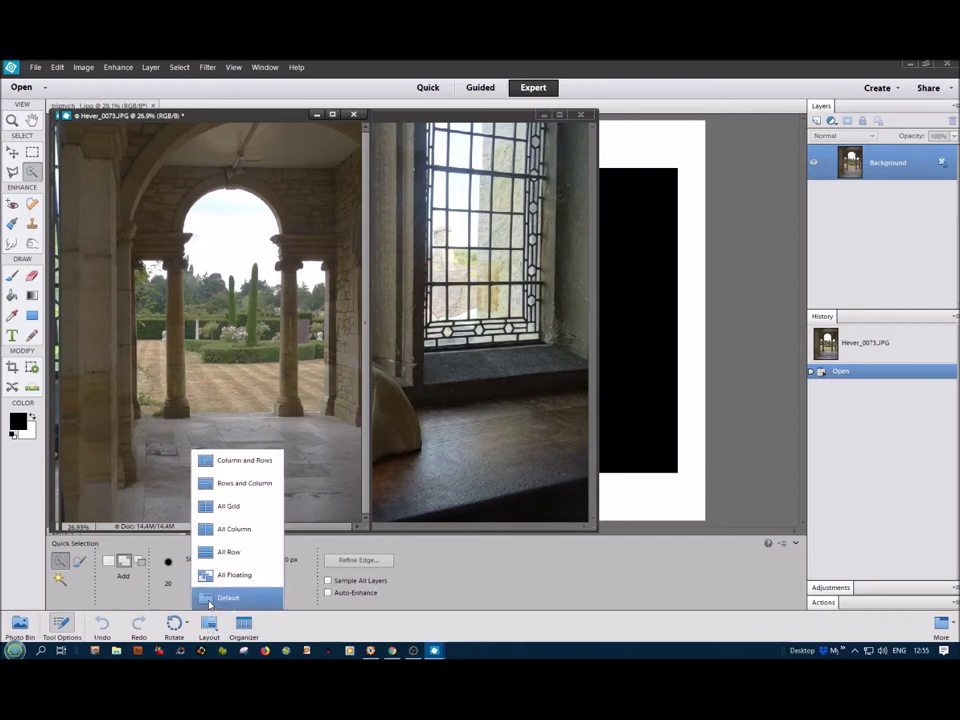
{"action": "left_click", "coordinate": [212, 594]}
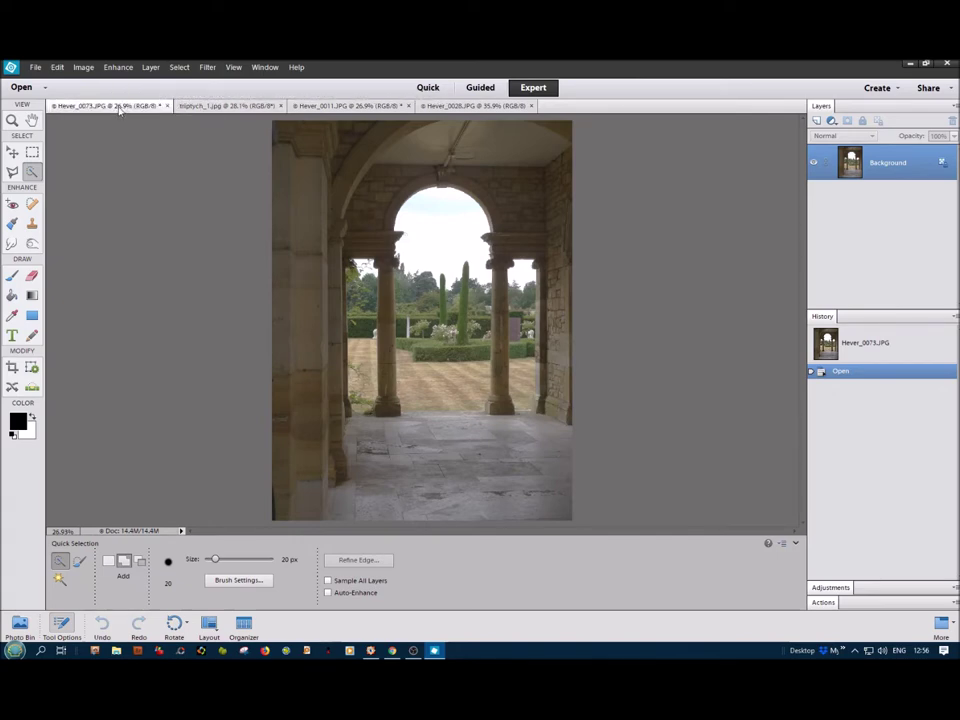
{"action": "left_click_drag", "start_coordinate": [119, 110], "coordinate": [598, 112]}
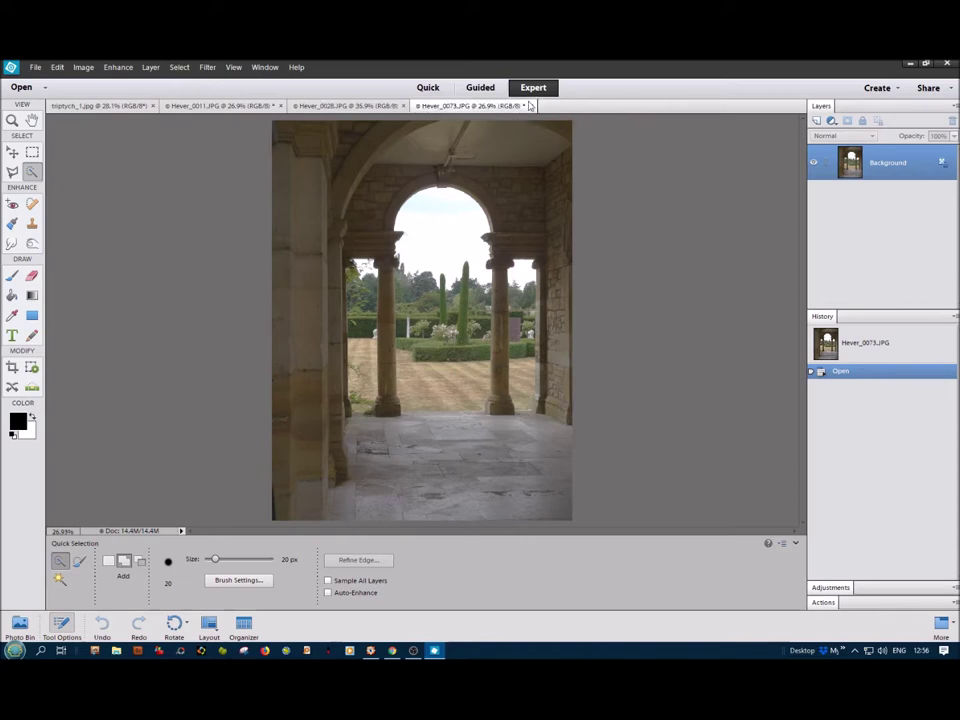
Look through the triptych, Hever_0011, Hever_0028 and Hever_0073 tabs, ending on the Hever_0011 castle photo.
{"action": "left_click", "coordinate": [112, 111]}
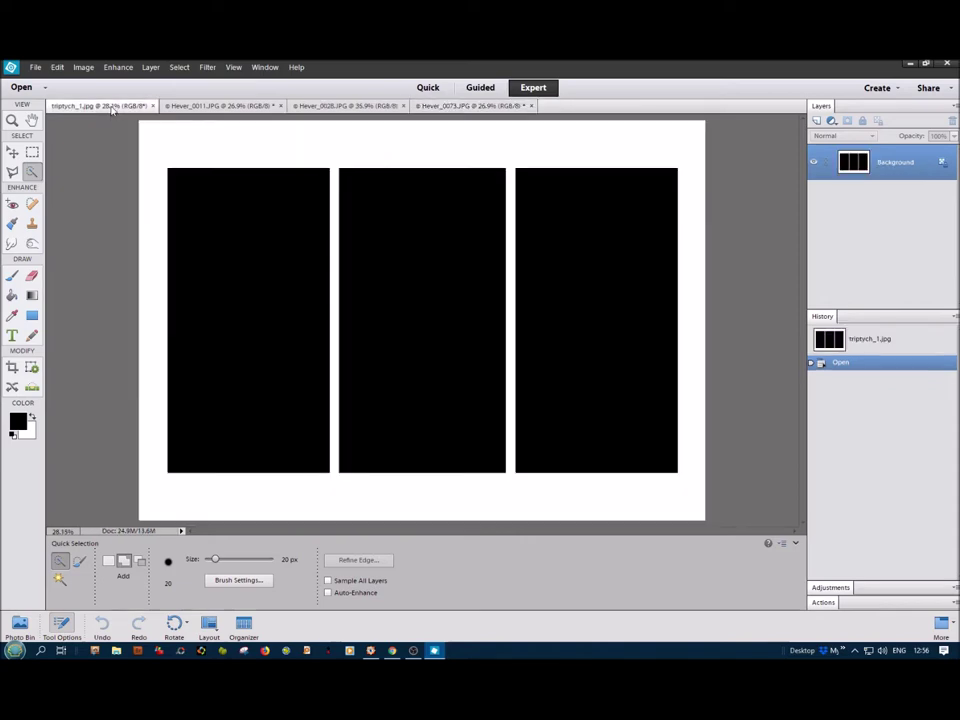
{"action": "left_click", "coordinate": [196, 110]}
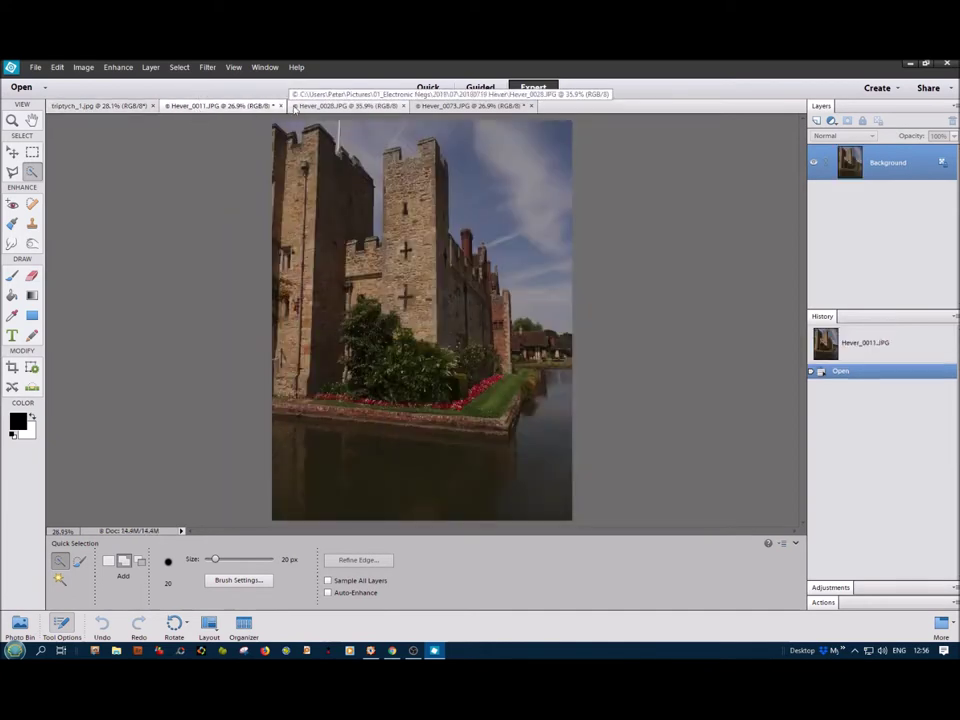
{"action": "left_click", "coordinate": [300, 108]}
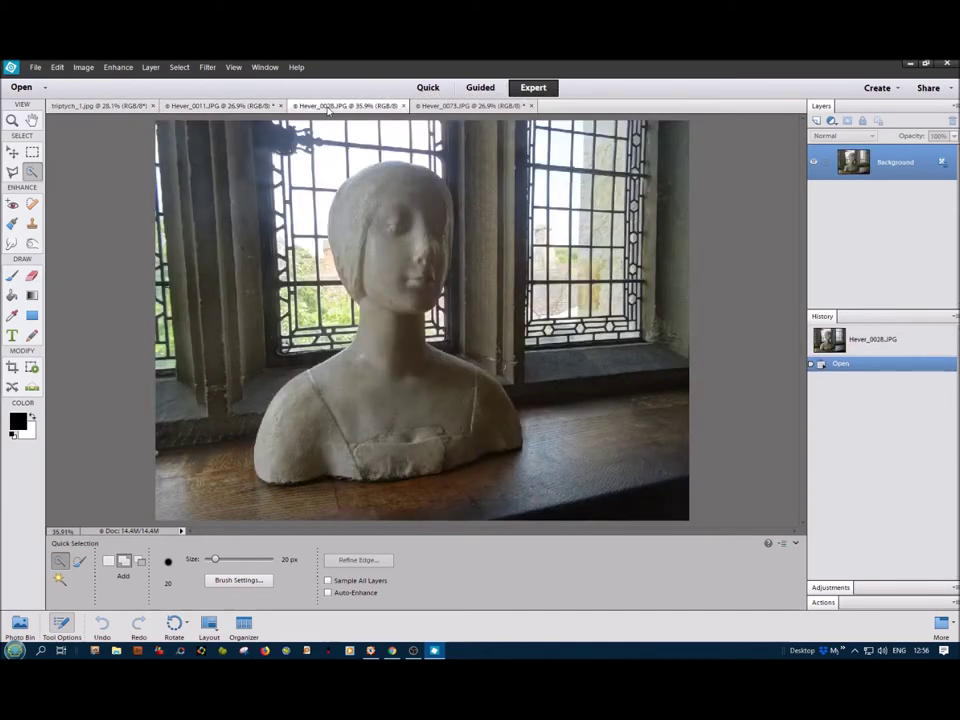
{"action": "left_click", "coordinate": [470, 106]}
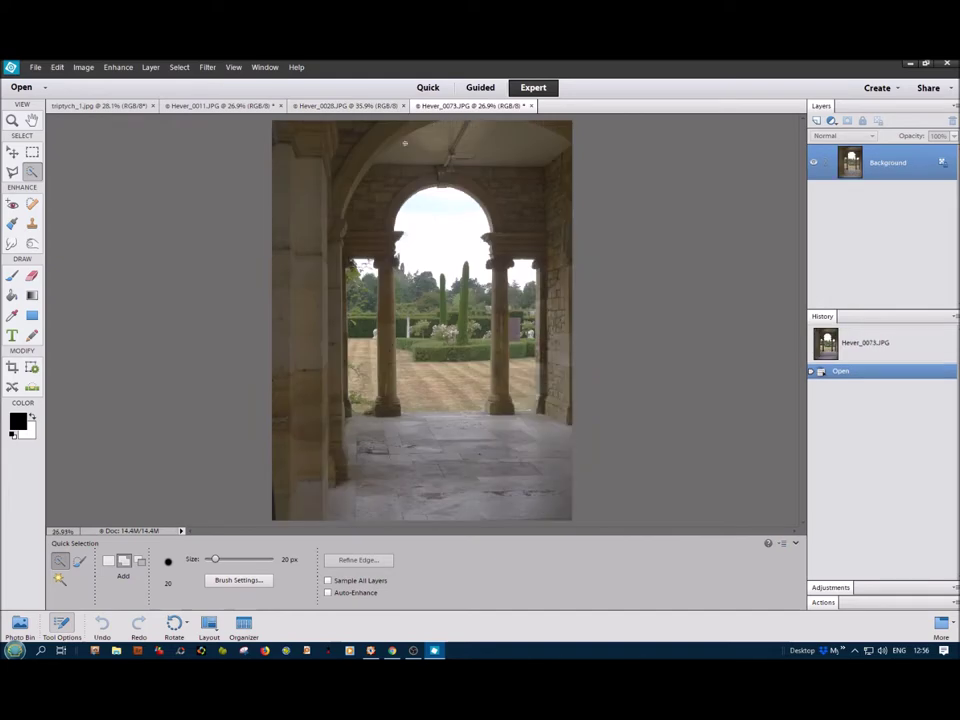
{"action": "left_click", "coordinate": [216, 107]}
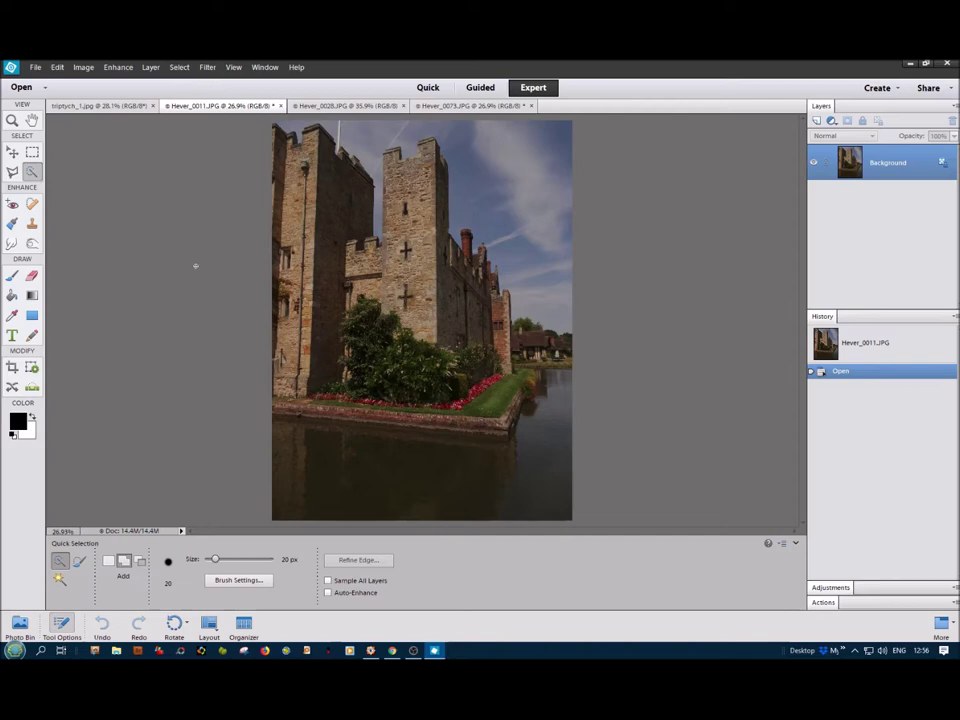
Perspective-transform the whole castle photo, pulling both bottom corners inward to straighten the towers.
{"action": "key", "text": "ctrl+a"}
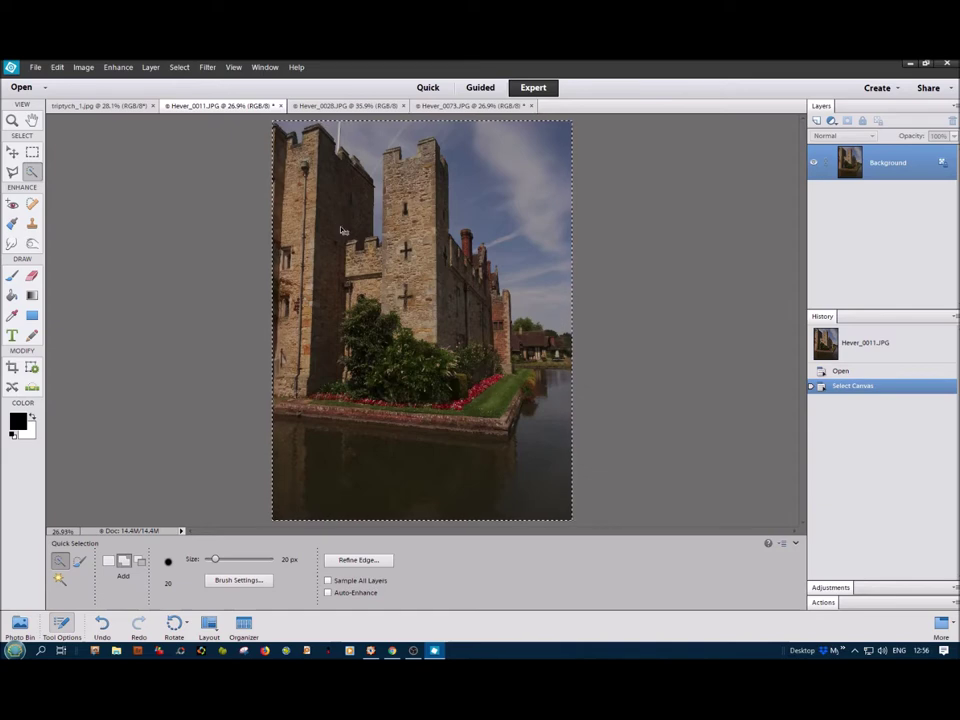
{"action": "key", "text": "ctrl+t"}
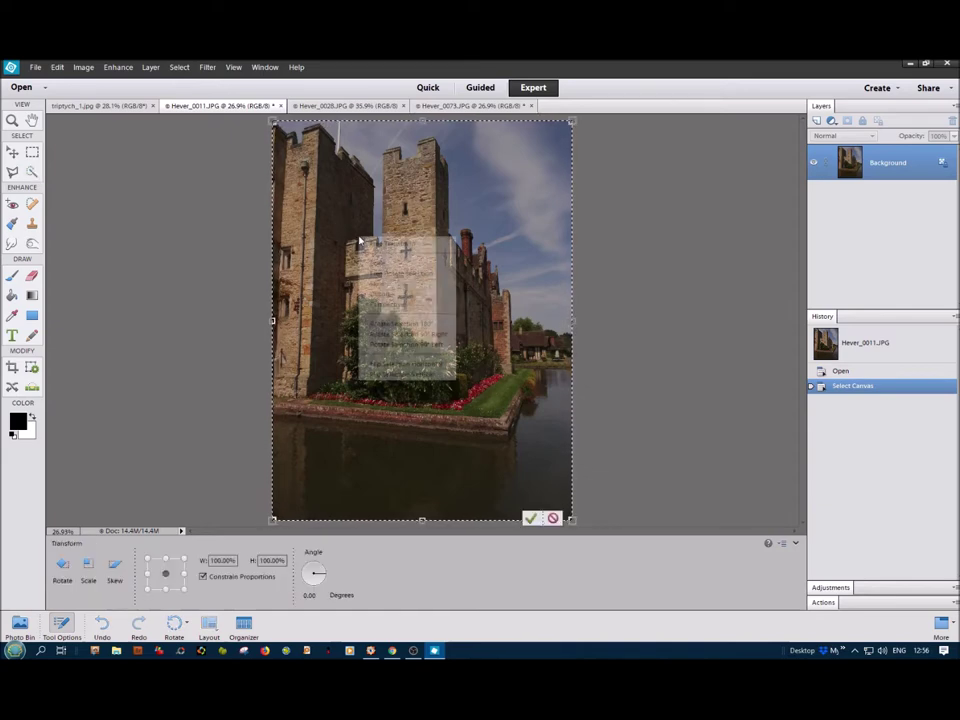
{"action": "left_click", "coordinate": [397, 304]}
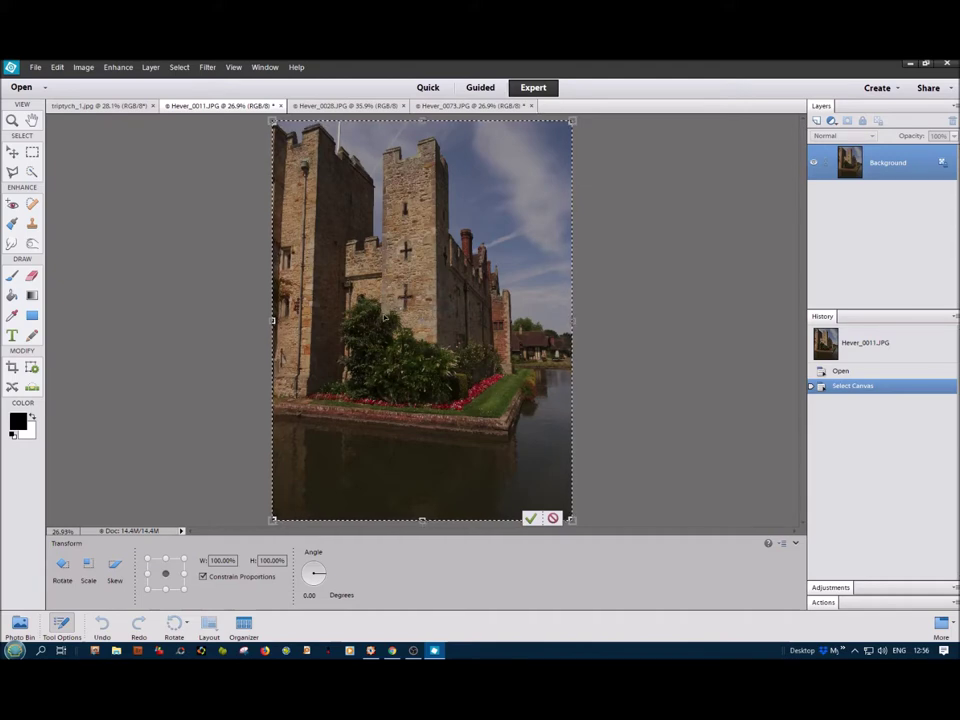
{"action": "left_click_drag", "start_coordinate": [385, 317], "coordinate": [385, 315]}
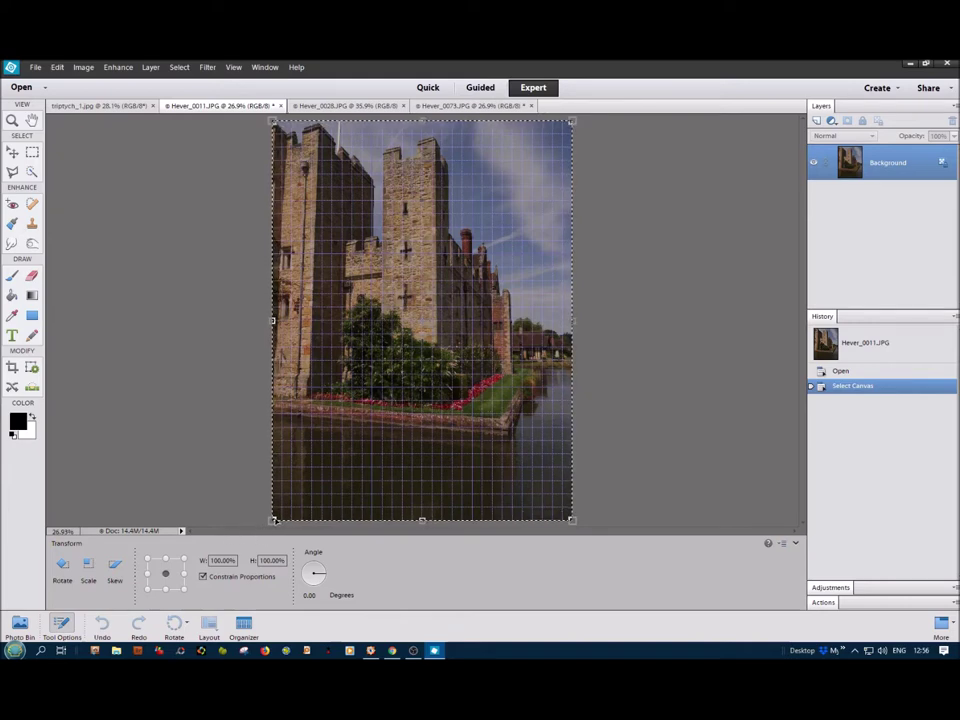
{"action": "left_click_drag", "start_coordinate": [279, 521], "coordinate": [272, 521]}
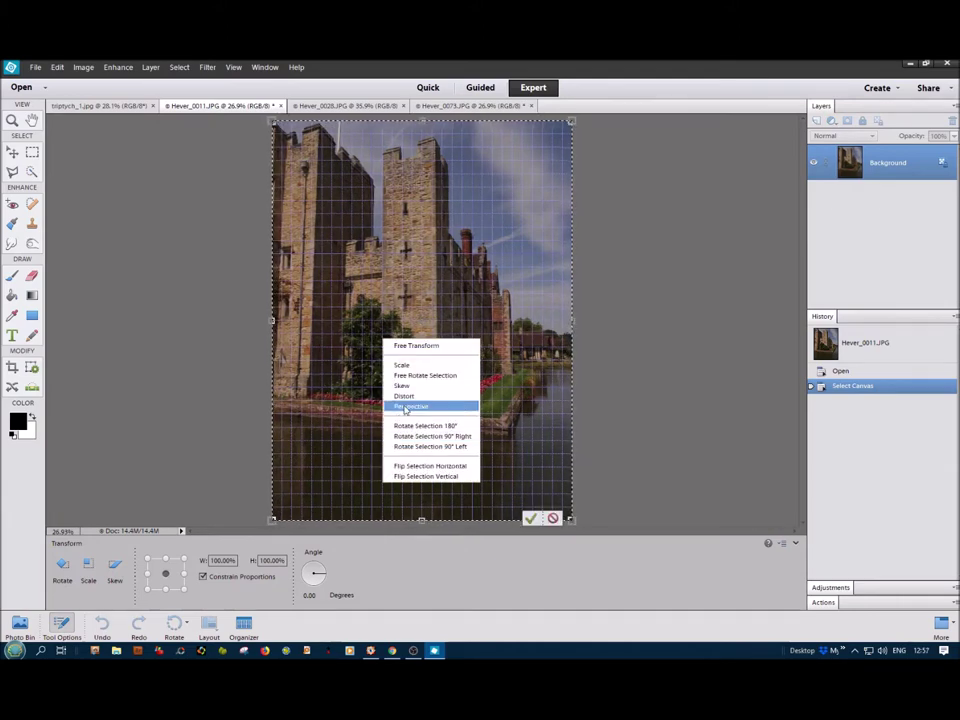
{"action": "left_click", "coordinate": [405, 408]}
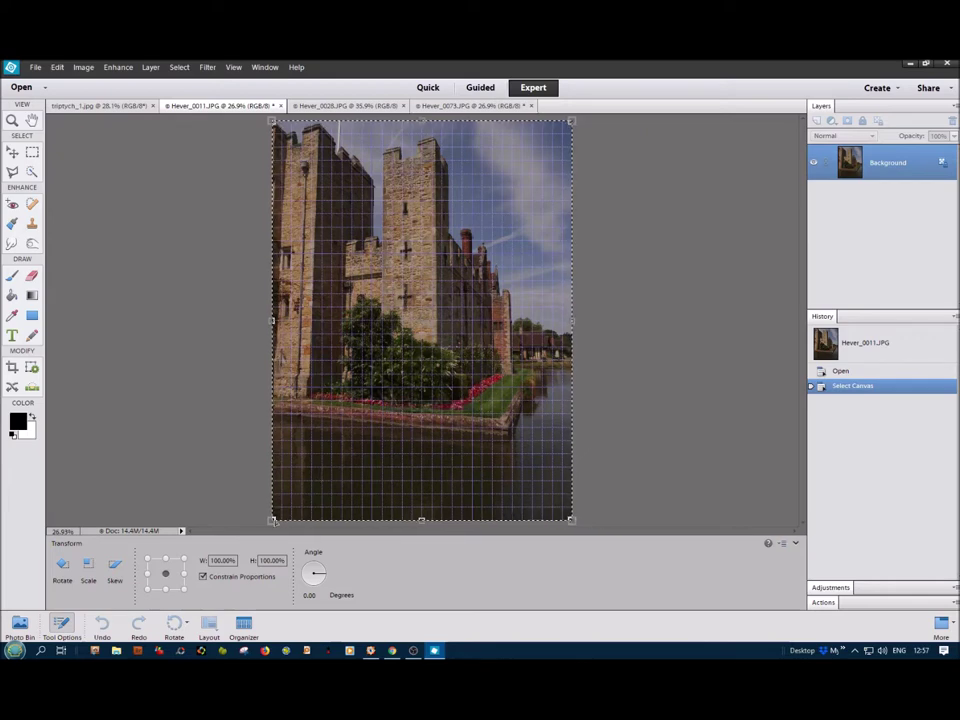
{"action": "left_click_drag", "start_coordinate": [273, 521], "coordinate": [286, 521]}
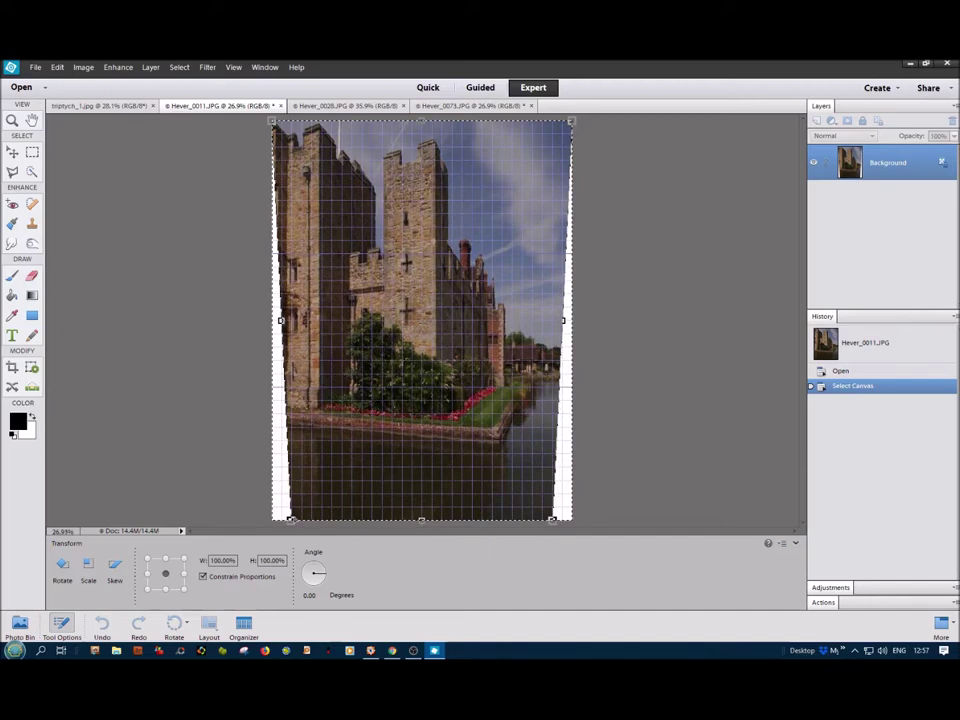
{"action": "left_click", "coordinate": [325, 359]}
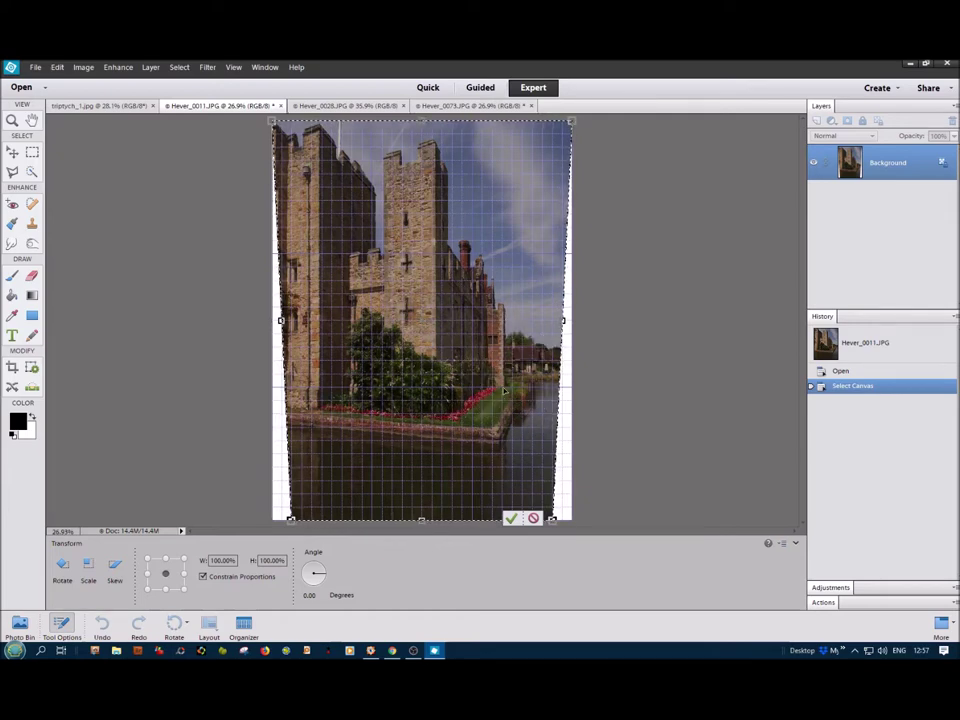
{"action": "left_click", "coordinate": [509, 519]}
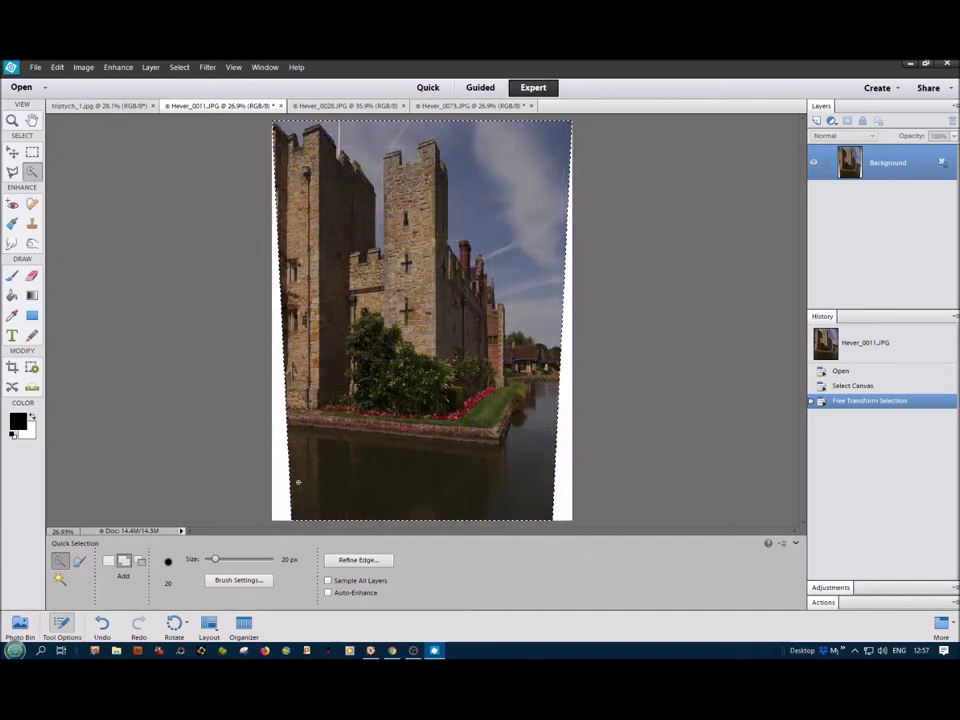
{"action": "left_click", "coordinate": [12, 367]}
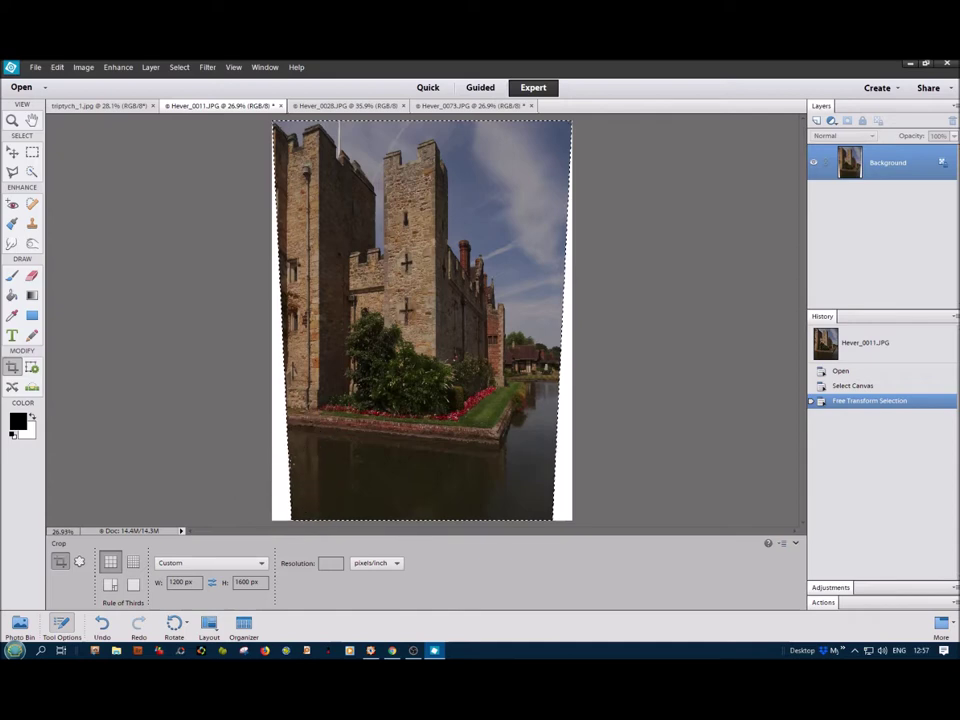
Crop Hever_0011 to a tall 1200×1600 px frame without the white wedges, then fit it to the window.
{"action": "key", "text": "ctrl+d"}
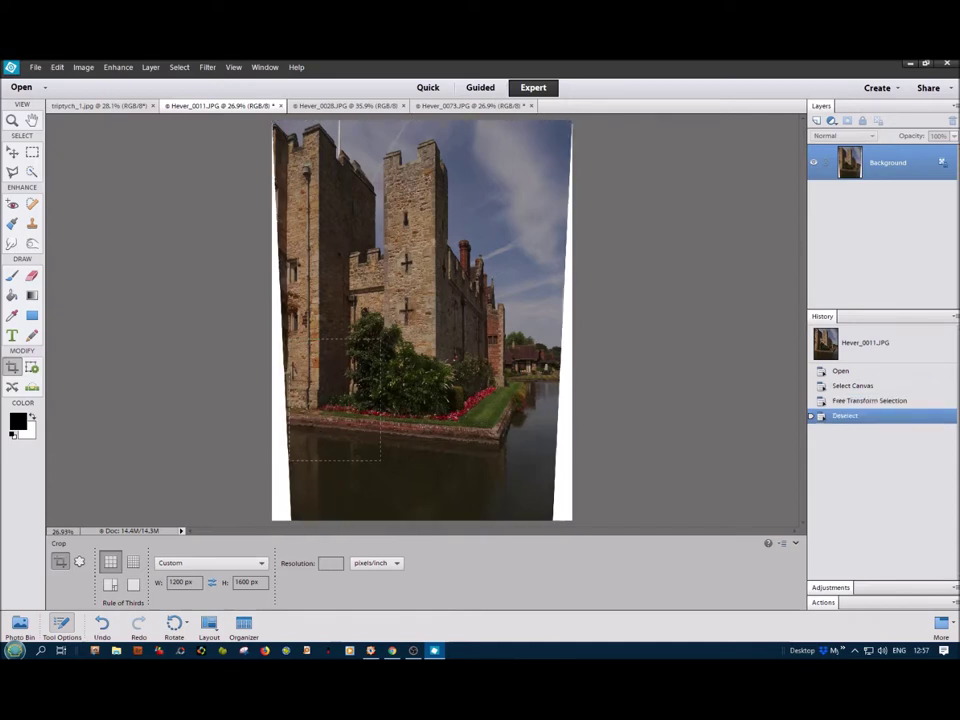
{"action": "left_click_drag", "start_coordinate": [380, 340], "coordinate": [545, 122]}
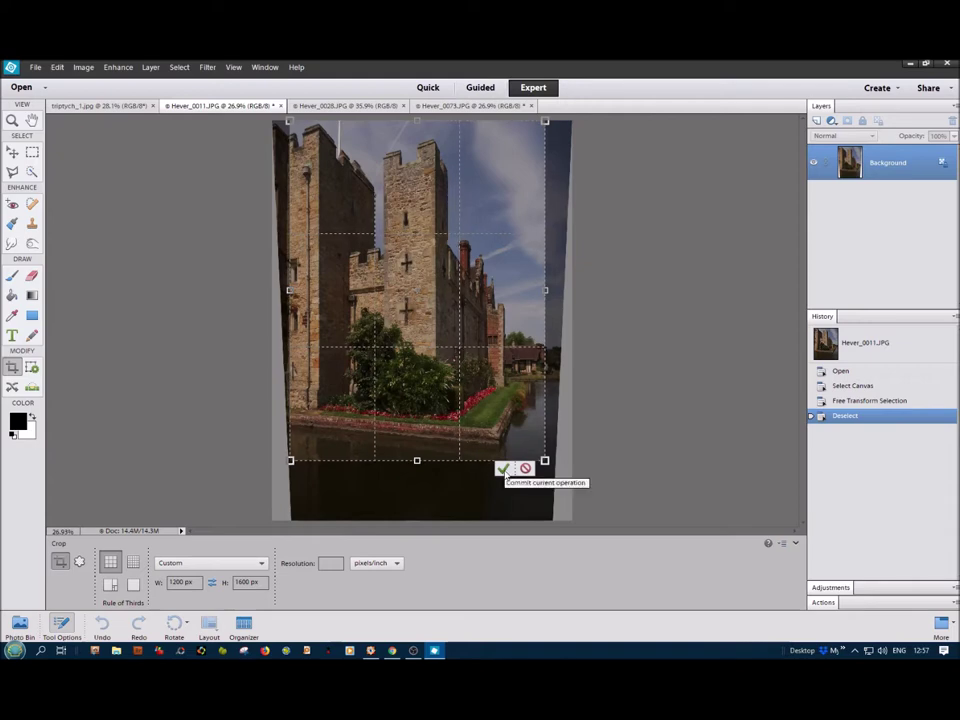
{"action": "left_click", "coordinate": [504, 470]}
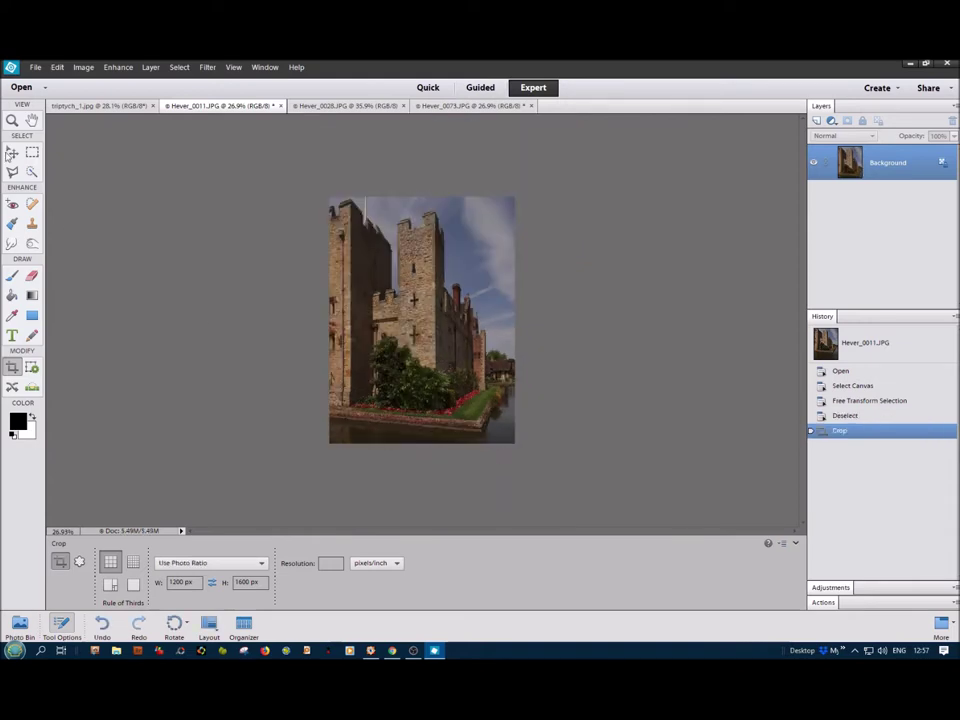
{"action": "double_click", "coordinate": [32, 120]}
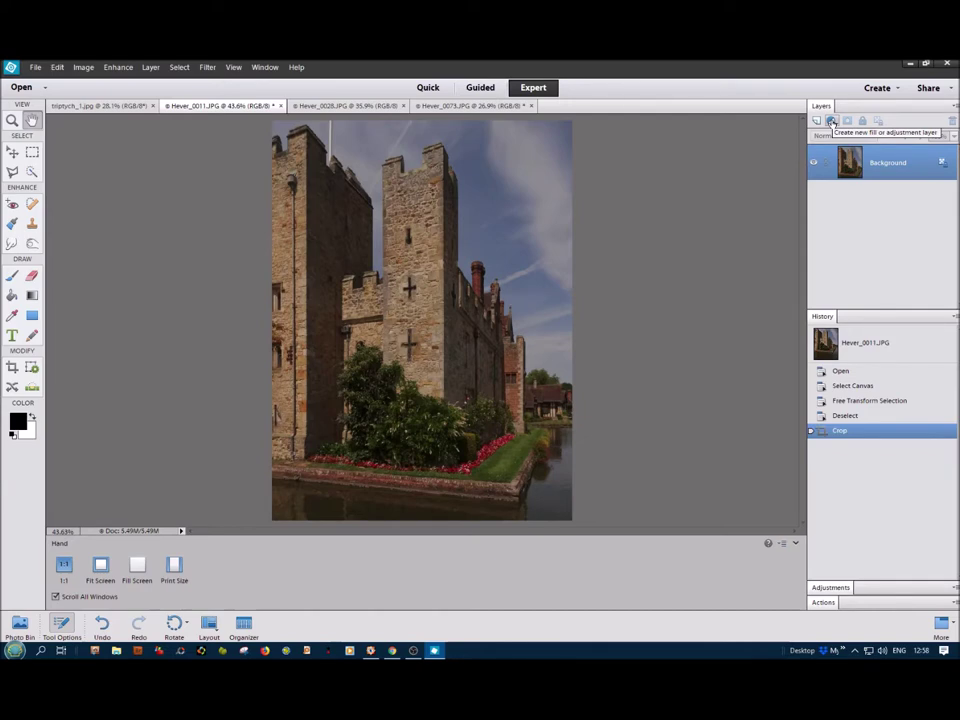
Add a Levels adjustment layer with Auto correction and flatten the castle photo.
{"action": "left_click", "coordinate": [831, 121]}
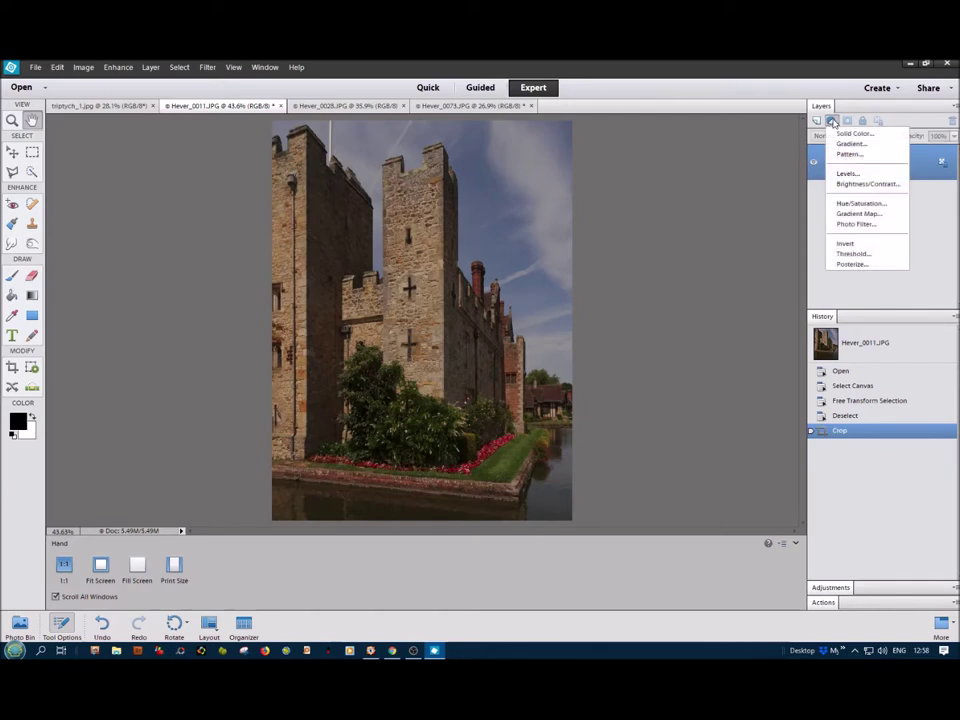
{"action": "left_click", "coordinate": [850, 175]}
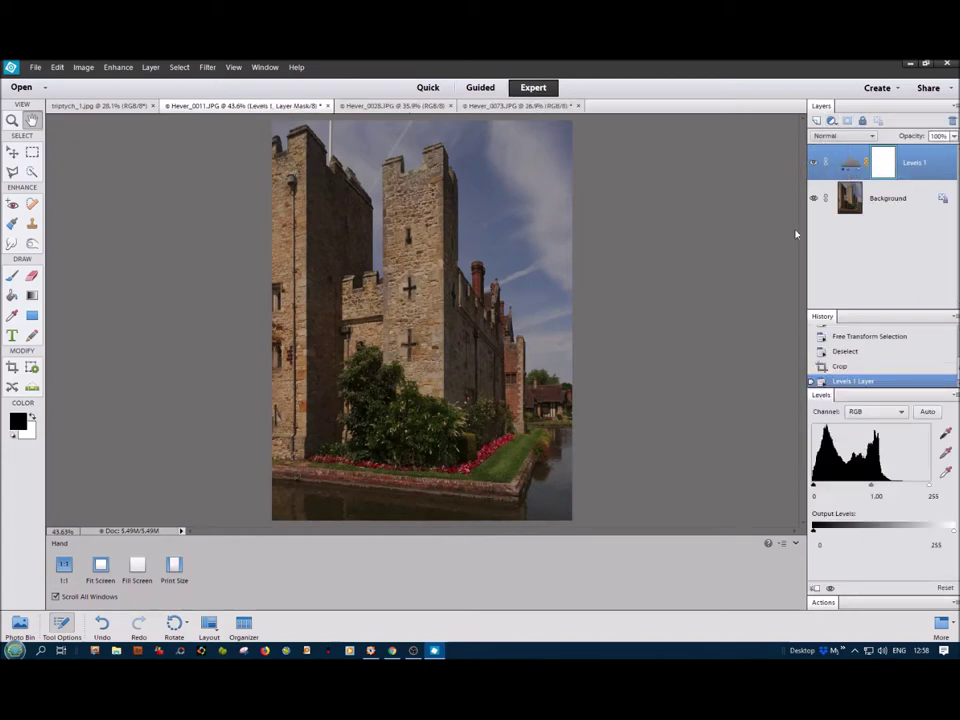
{"action": "left_click", "coordinate": [929, 412]}
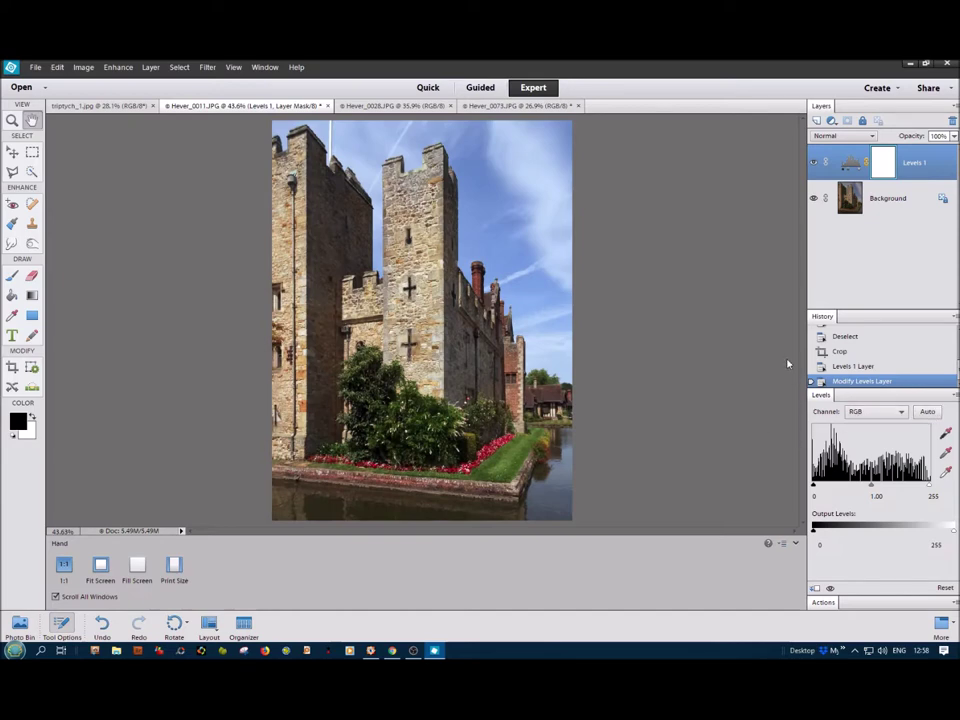
{"action": "left_click", "coordinate": [954, 105]}
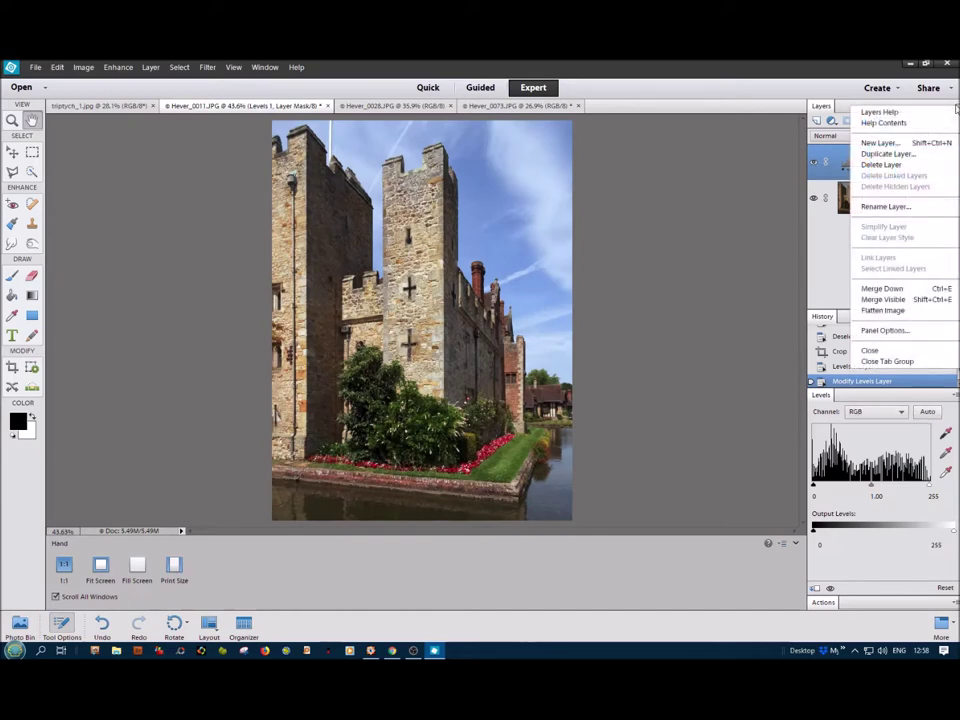
{"action": "left_click", "coordinate": [878, 311]}
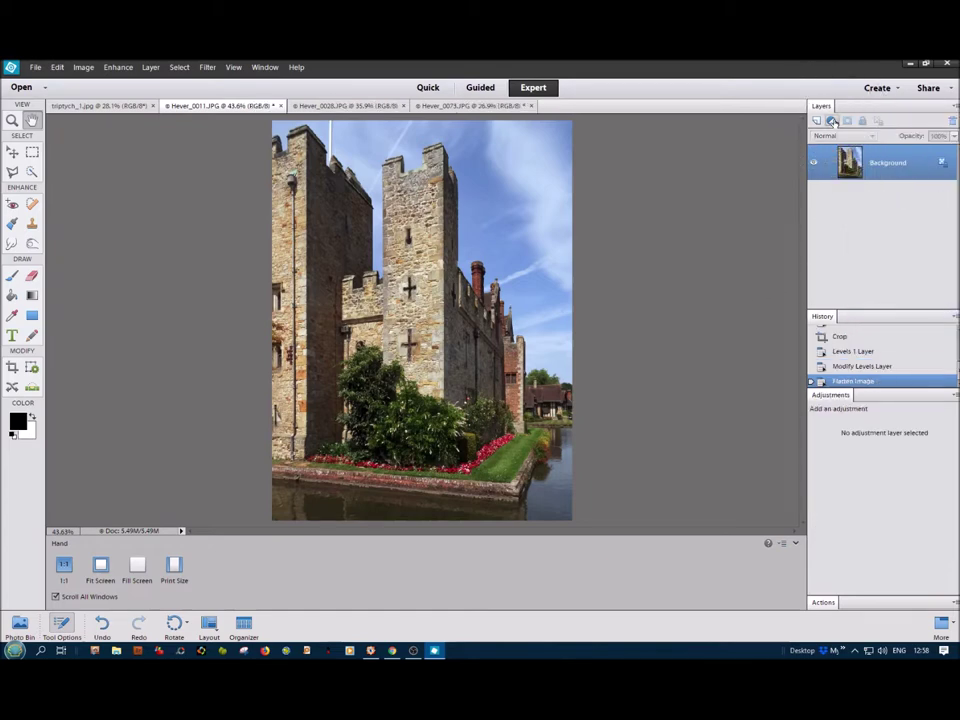
Turn the castle photo black-and-white with a Gradient Map layer and flatten it again.
{"action": "left_click", "coordinate": [833, 122]}
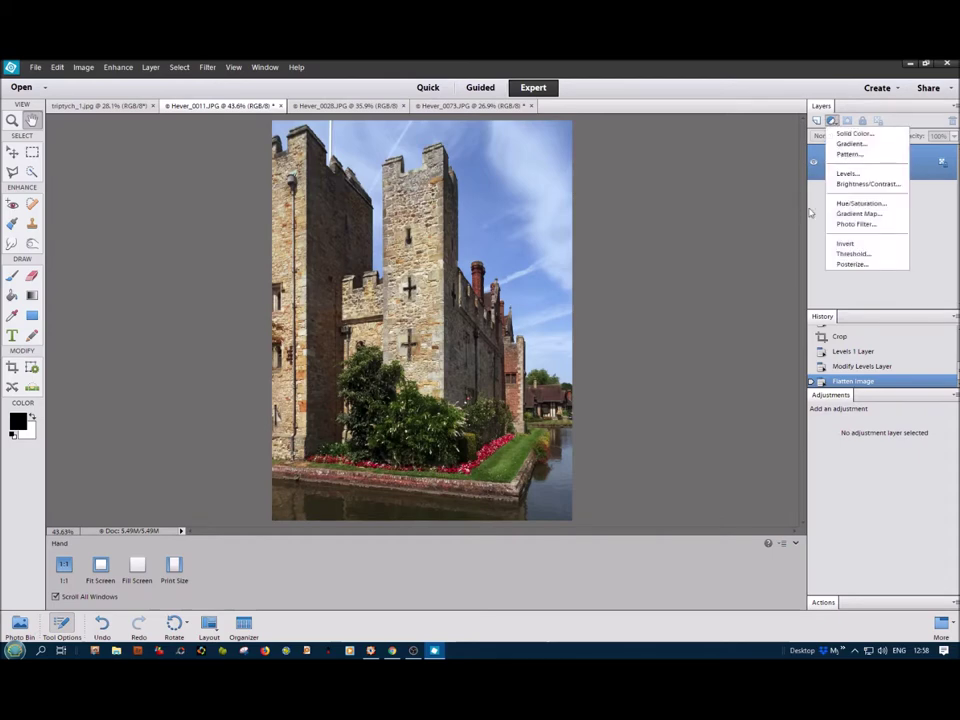
{"action": "left_click", "coordinate": [851, 214]}
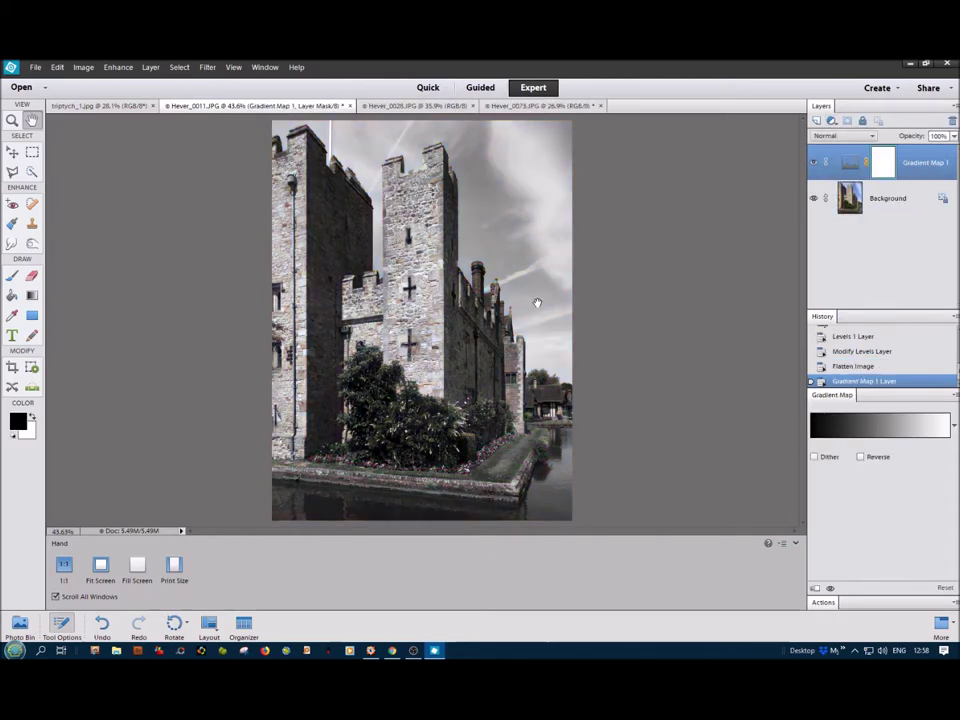
{"action": "left_click", "coordinate": [954, 106]}
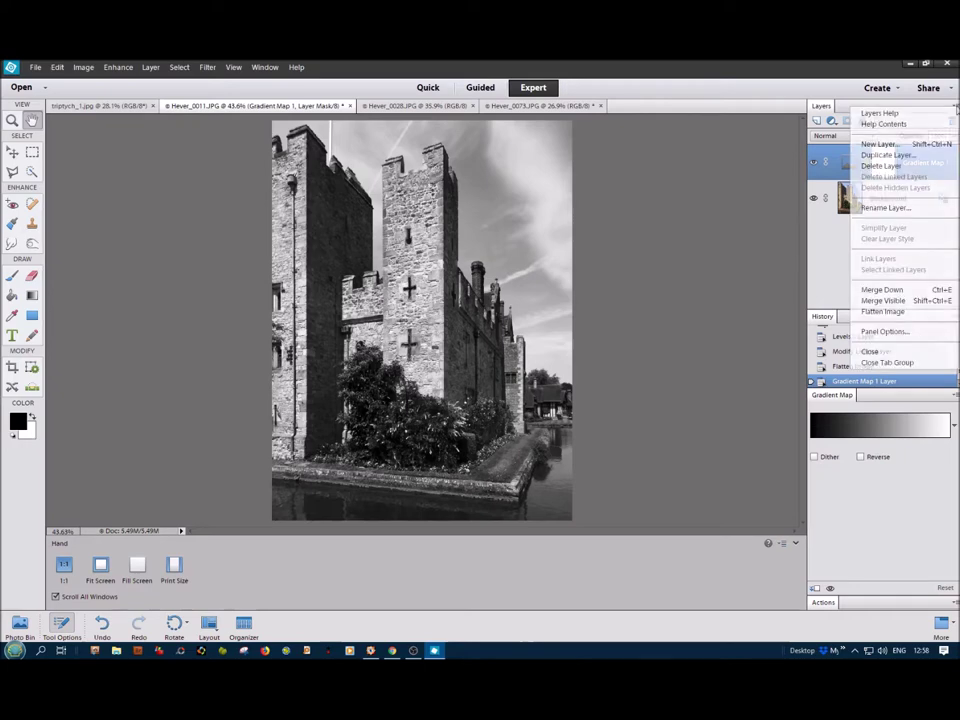
{"action": "left_click", "coordinate": [868, 312]}
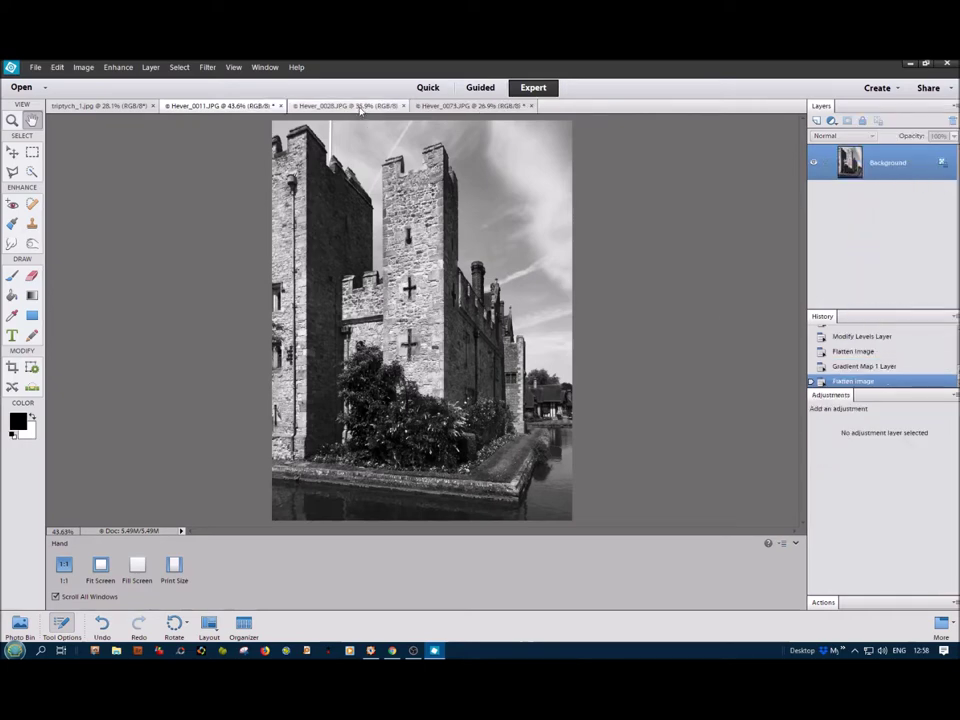
Crop the Hever_0028 bust photo to a portrait frame centred on the bust.
{"action": "left_click", "coordinate": [358, 106]}
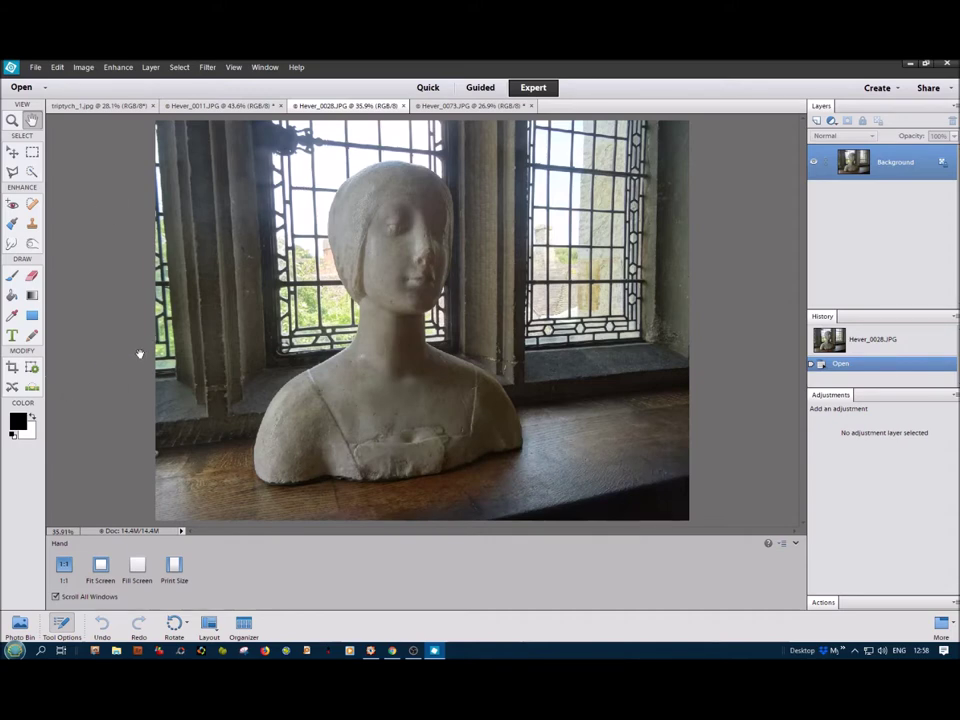
{"action": "left_click", "coordinate": [13, 368]}
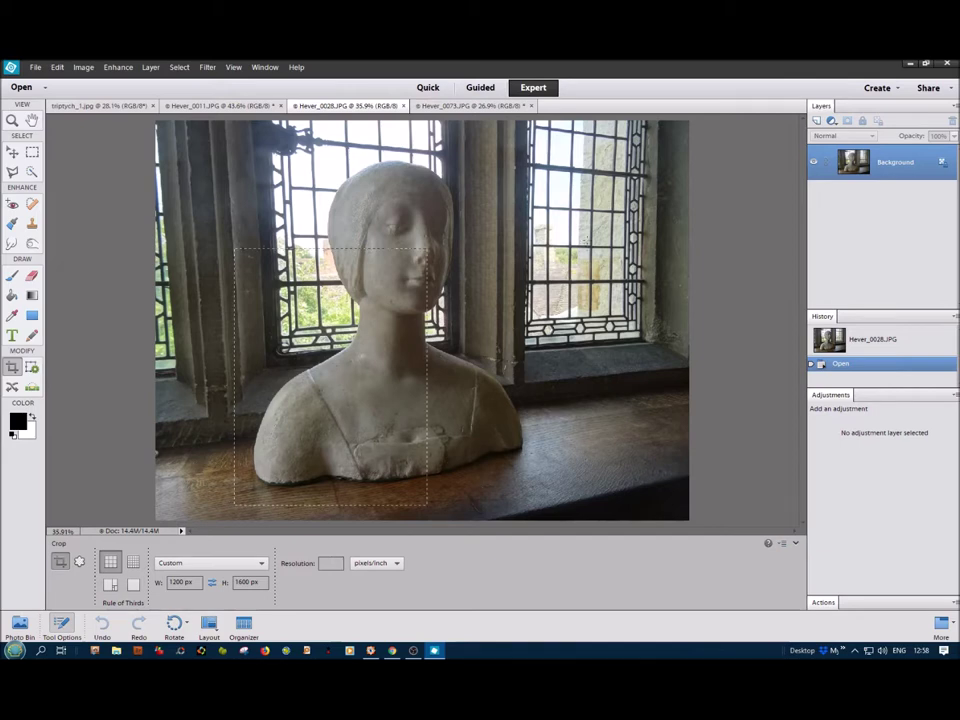
{"action": "left_click_drag", "start_coordinate": [236, 503], "coordinate": [523, 122]}
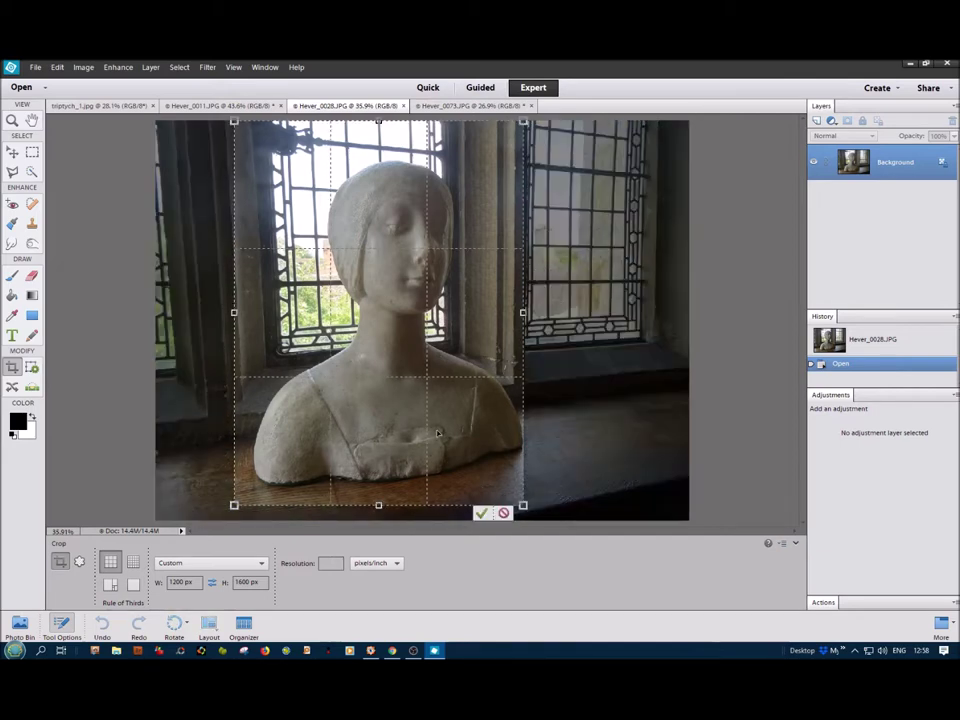
{"action": "left_click_drag", "start_coordinate": [437, 435], "coordinate": [445, 431]}
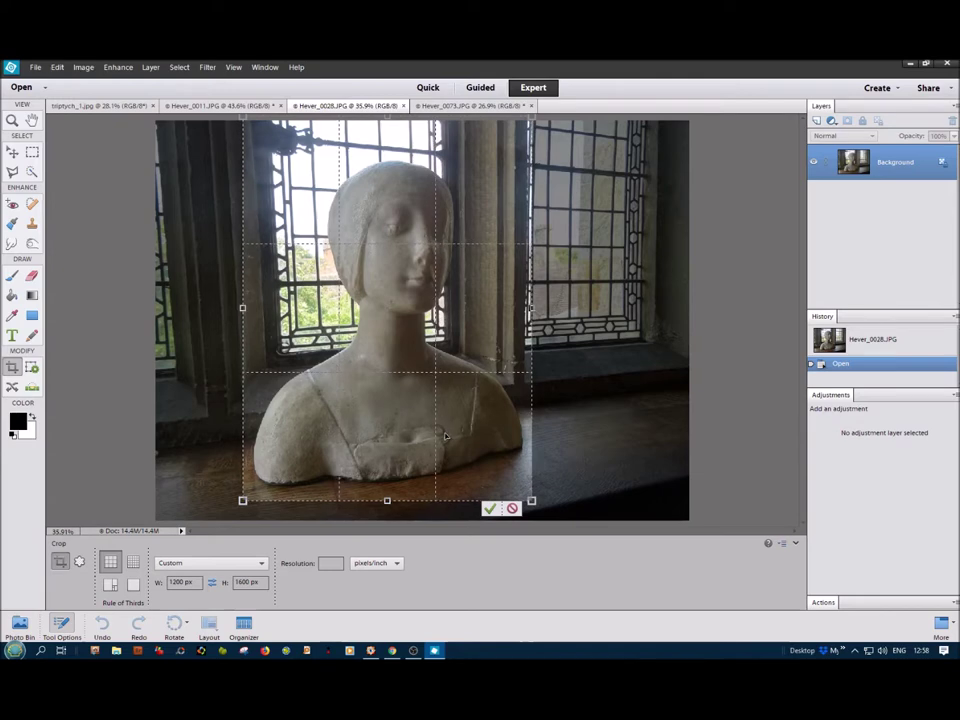
{"action": "mouse_move", "coordinate": [430, 442]}
{"action": "left_mouse_down"}
{"action": "mouse_move", "coordinate": [434, 417]}
{"action": "mouse_move", "coordinate": [431, 453]}
{"action": "left_mouse_up"}
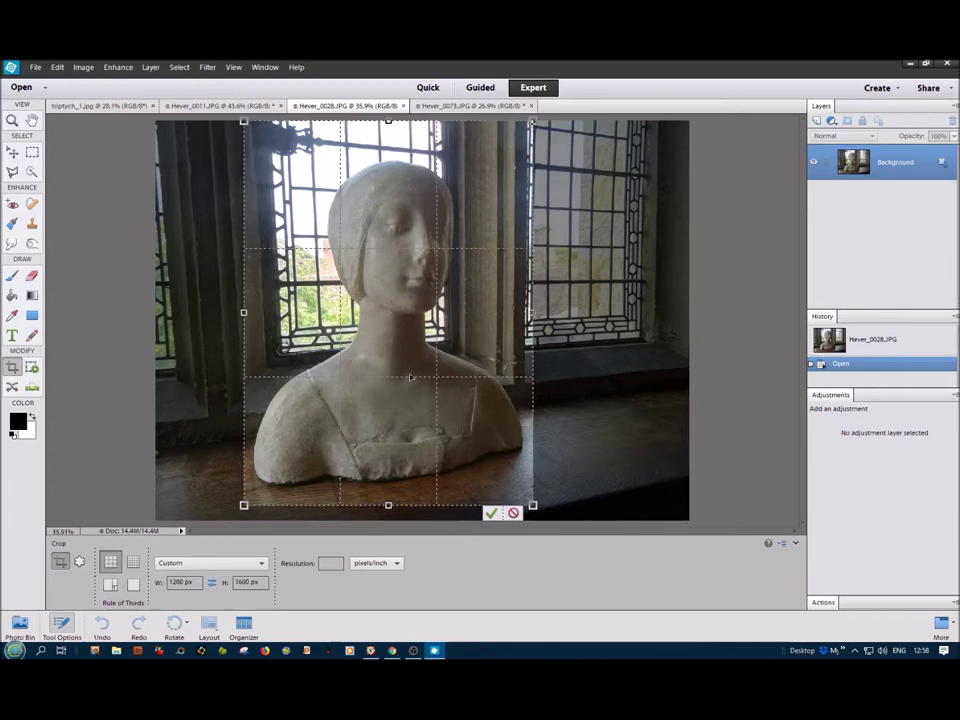
{"action": "left_click", "coordinate": [491, 513]}
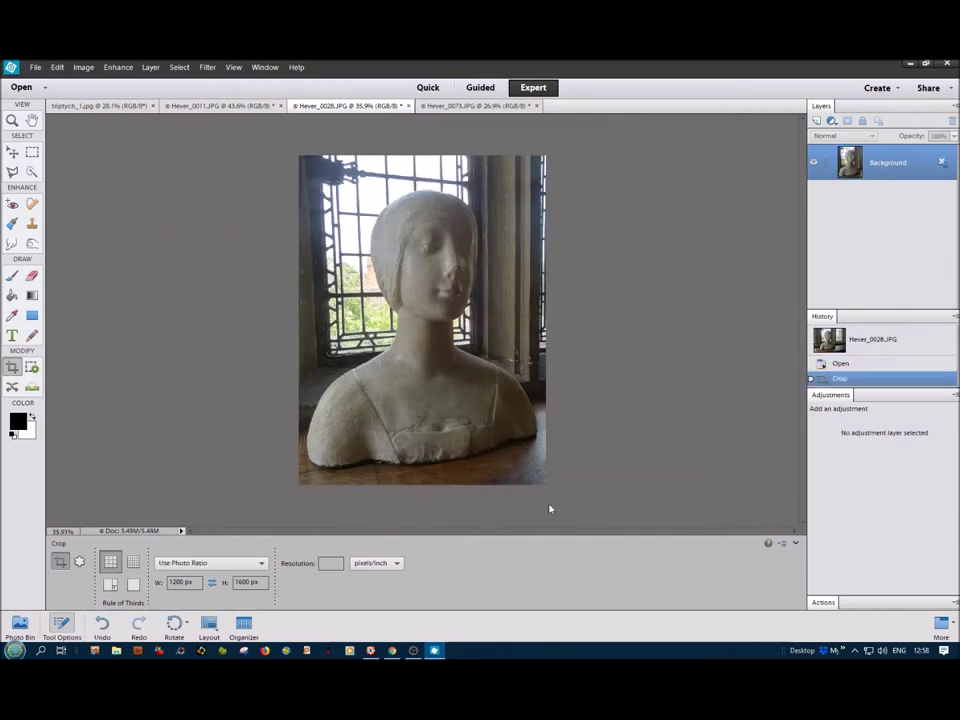
Make the bust photo black-and-white with a Gradient Map layer and flatten it.
{"action": "left_click", "coordinate": [832, 121]}
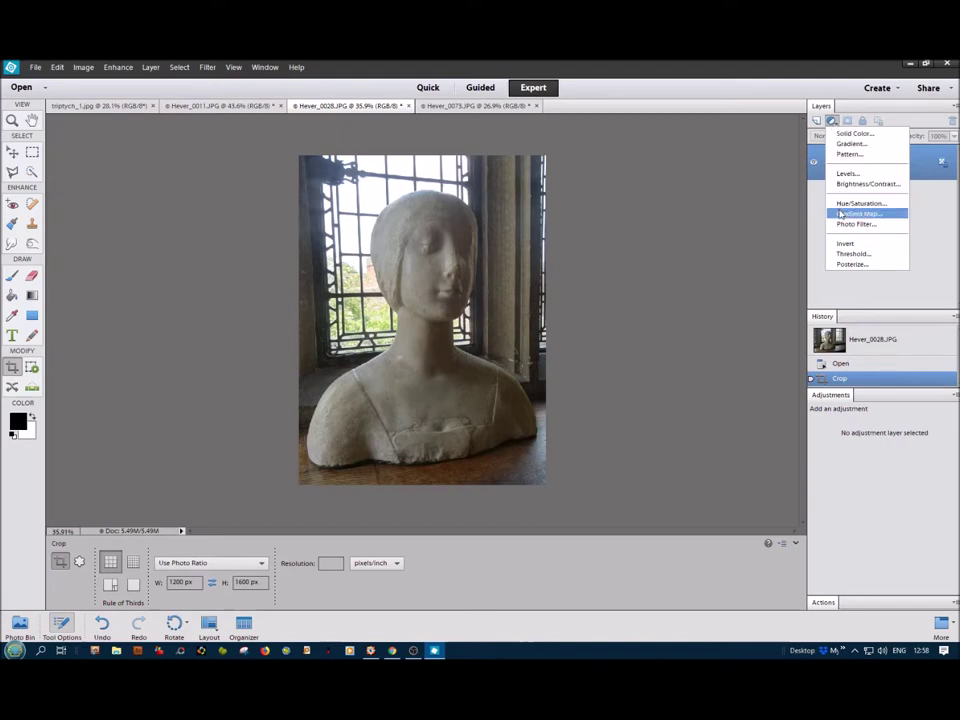
{"action": "left_click", "coordinate": [860, 213]}
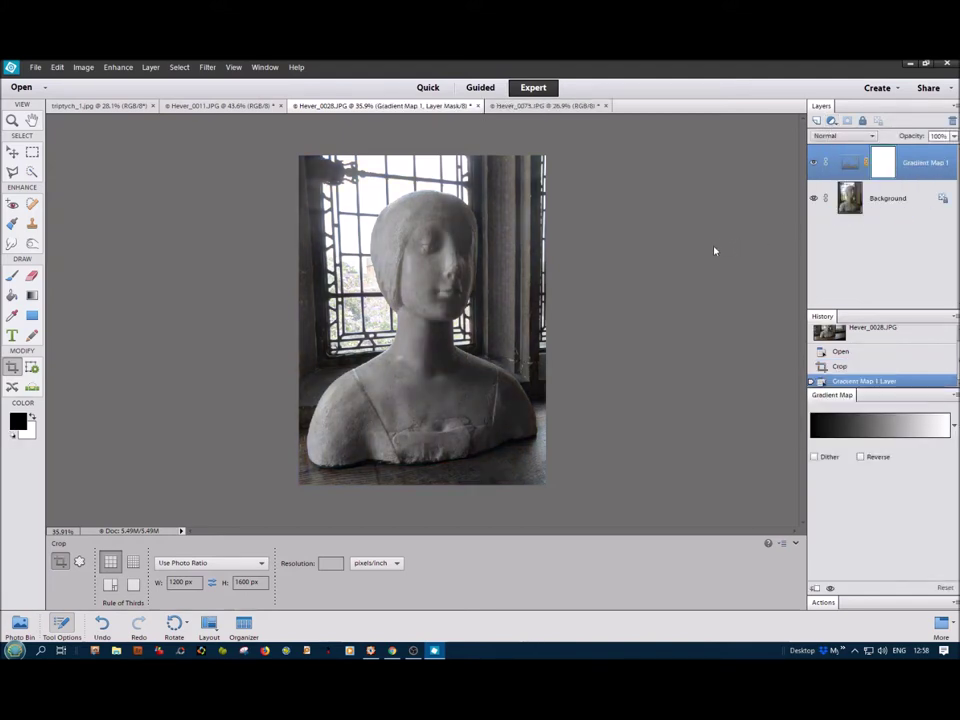
{"action": "left_click", "coordinate": [954, 106]}
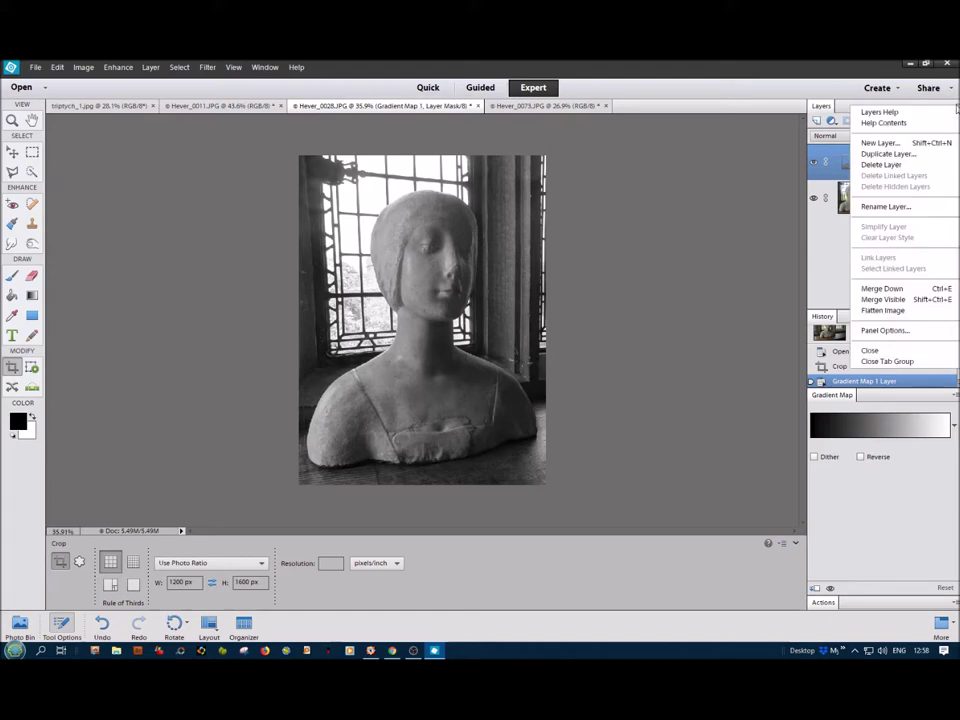
{"action": "left_click", "coordinate": [883, 310]}
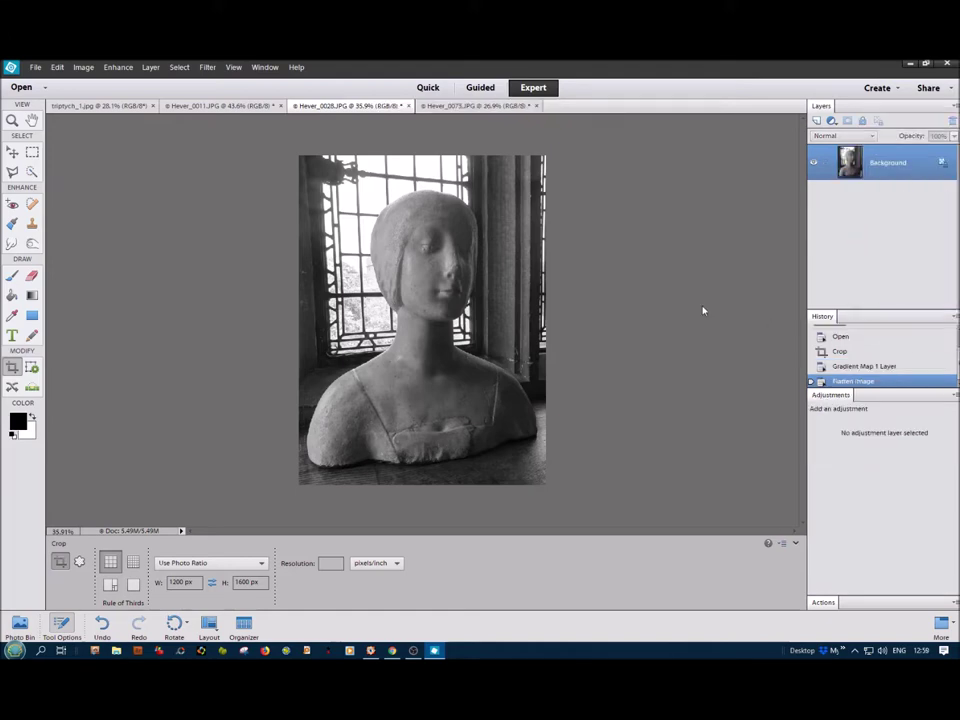
{"action": "left_click", "coordinate": [475, 105]}
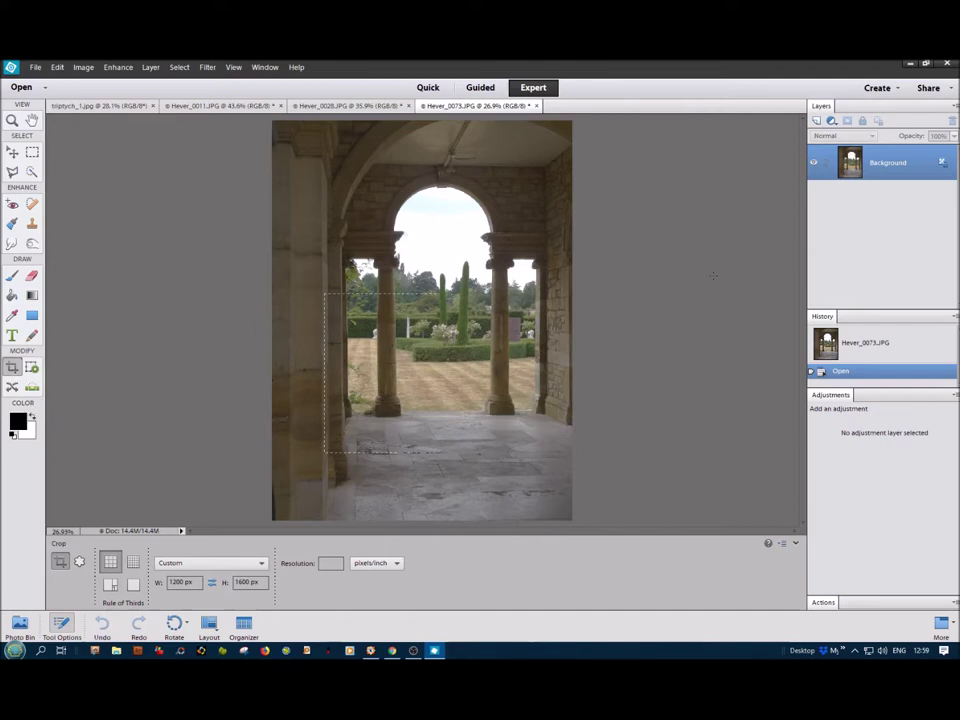
Crop Hever_0073 to a tall frame around the arch, columns and garden, then fit it to the window.
{"action": "left_click_drag", "start_coordinate": [324, 452], "coordinate": [571, 122]}
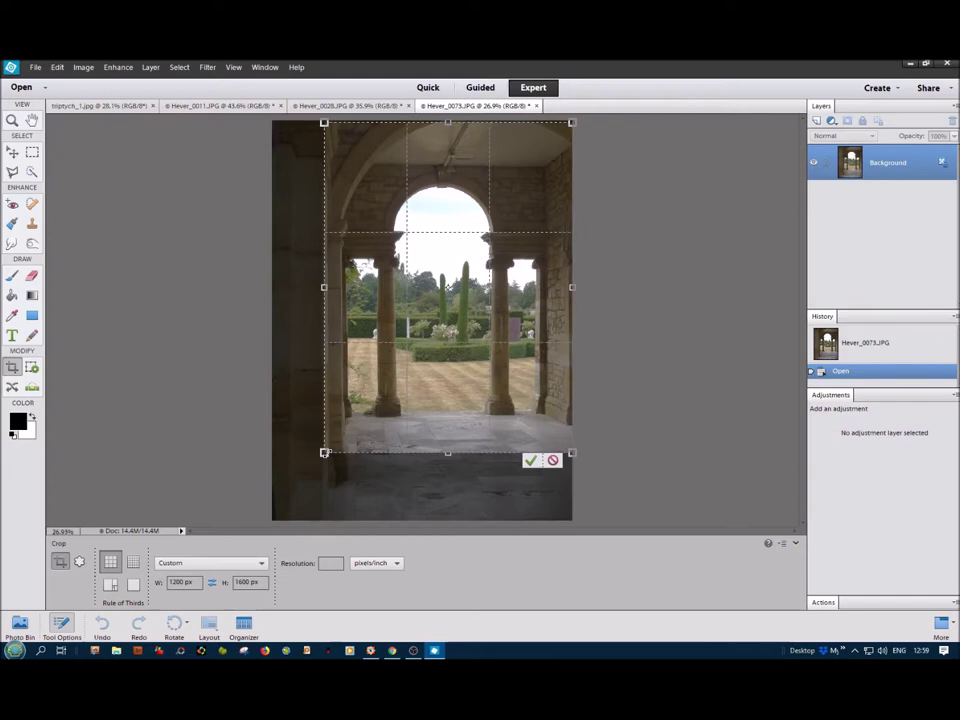
{"action": "left_click_drag", "start_coordinate": [324, 452], "coordinate": [356, 425]}
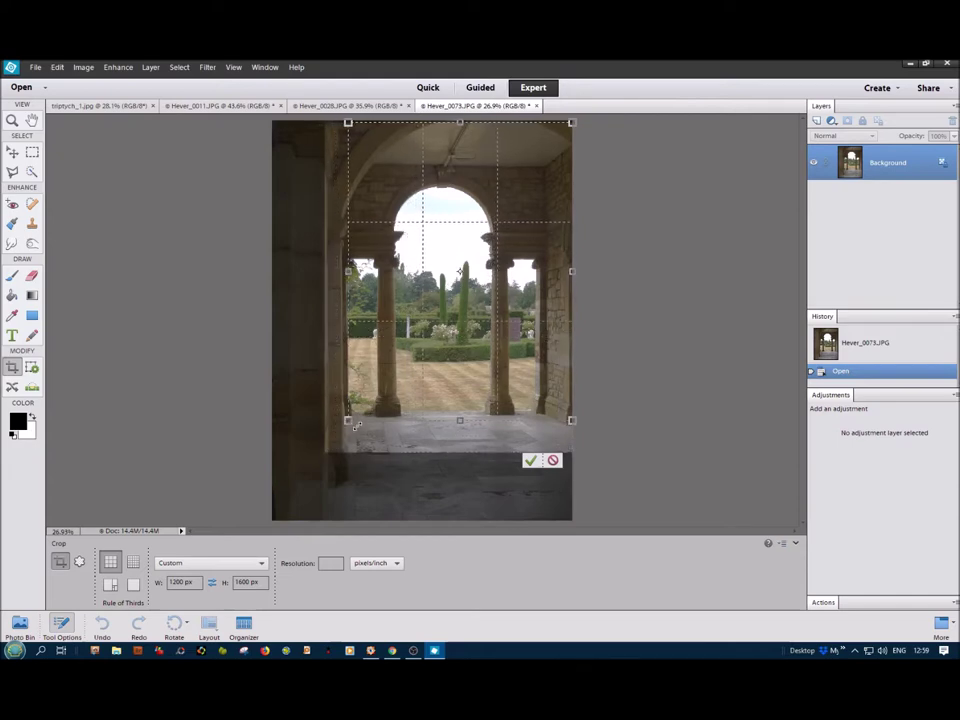
{"action": "left_click_drag", "start_coordinate": [435, 379], "coordinate": [435, 398]}
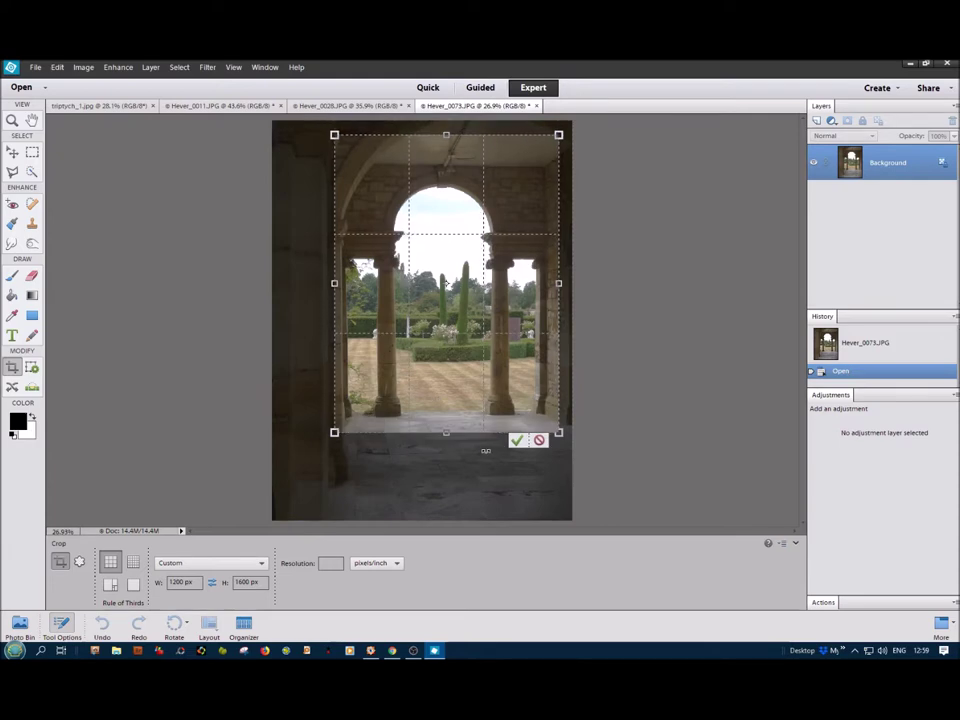
{"action": "left_click", "coordinate": [516, 440]}
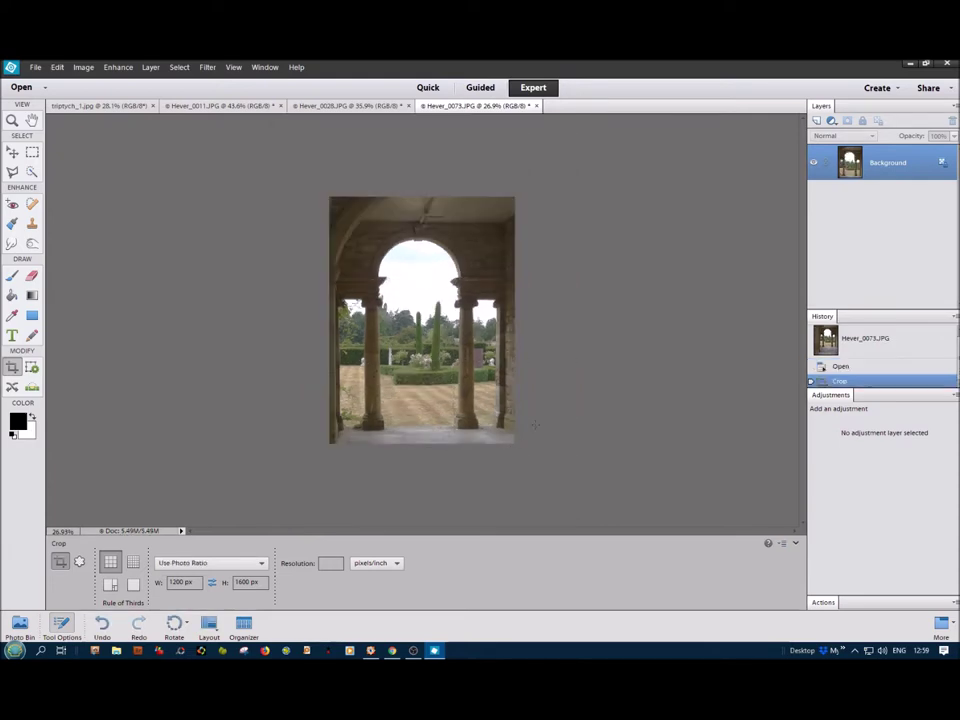
{"action": "left_click", "coordinate": [31, 120]}
{"action": "double_click", "coordinate": [31, 120]}
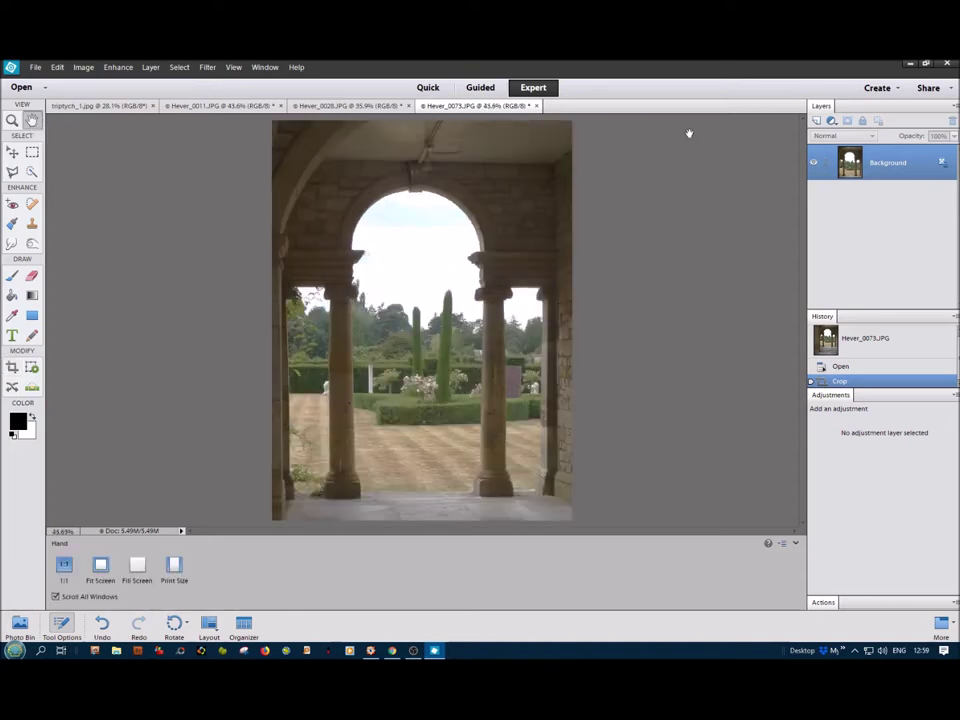
Make the archway photo greyscale with a Gradient Map, apply Levels 18/1.00/210, then flatten it.
{"action": "left_click", "coordinate": [831, 121]}
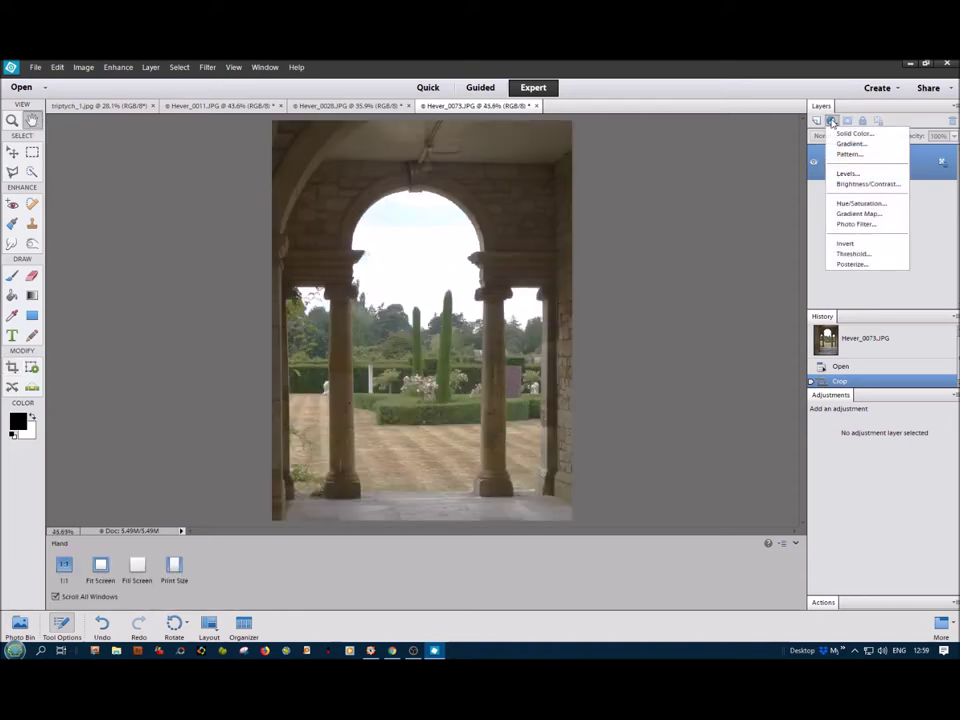
{"action": "left_click", "coordinate": [843, 214]}
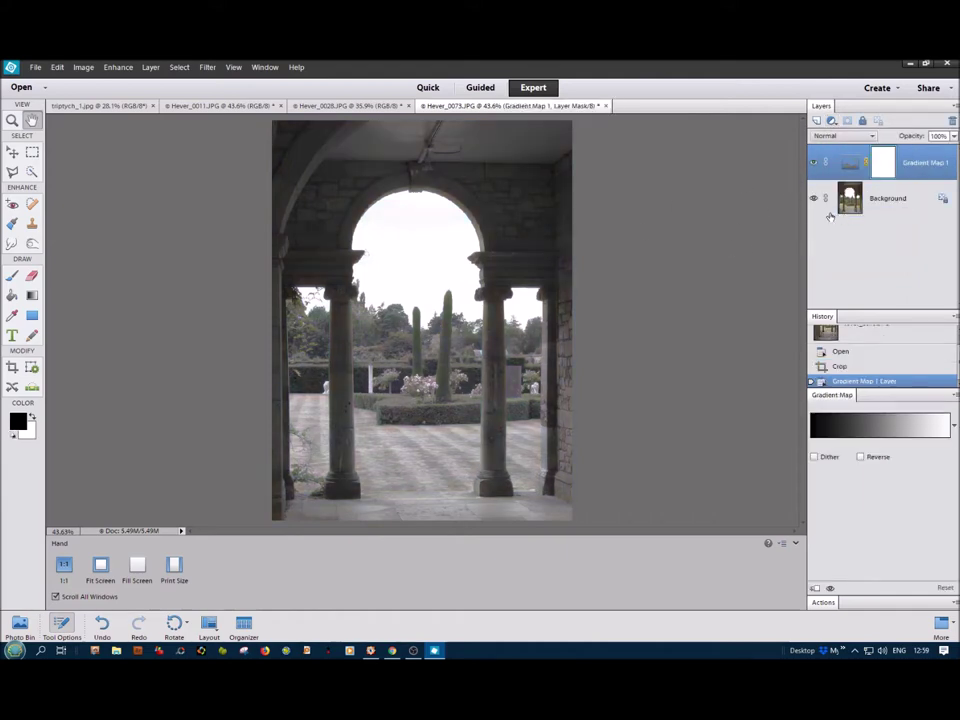
{"action": "left_click", "coordinate": [832, 121]}
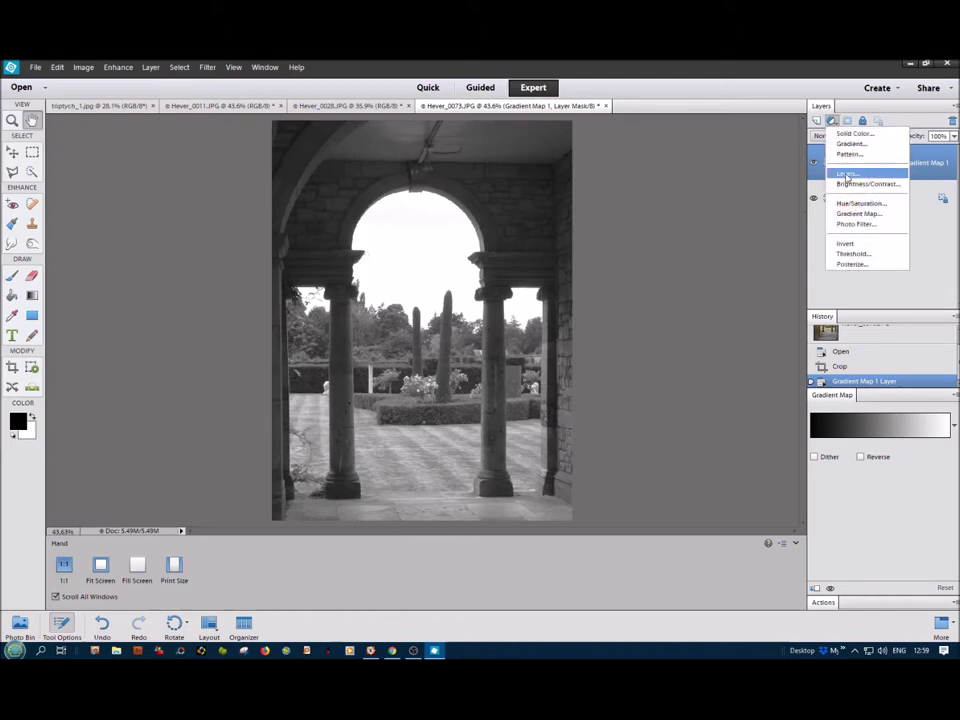
{"action": "left_click", "coordinate": [846, 175]}
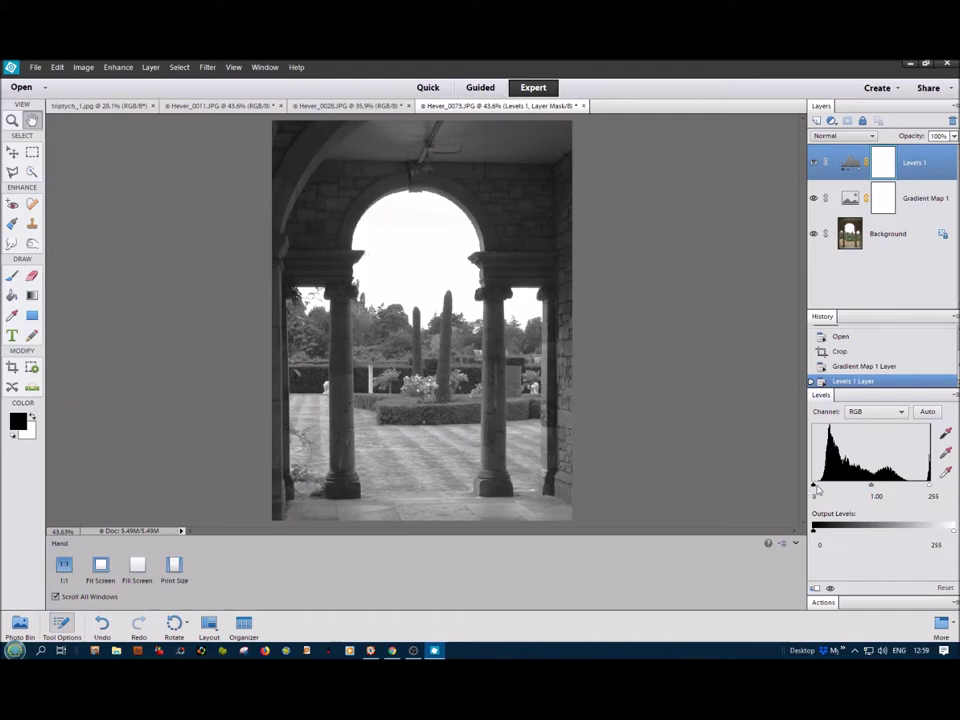
{"action": "left_click_drag", "start_coordinate": [816, 489], "coordinate": [822, 488]}
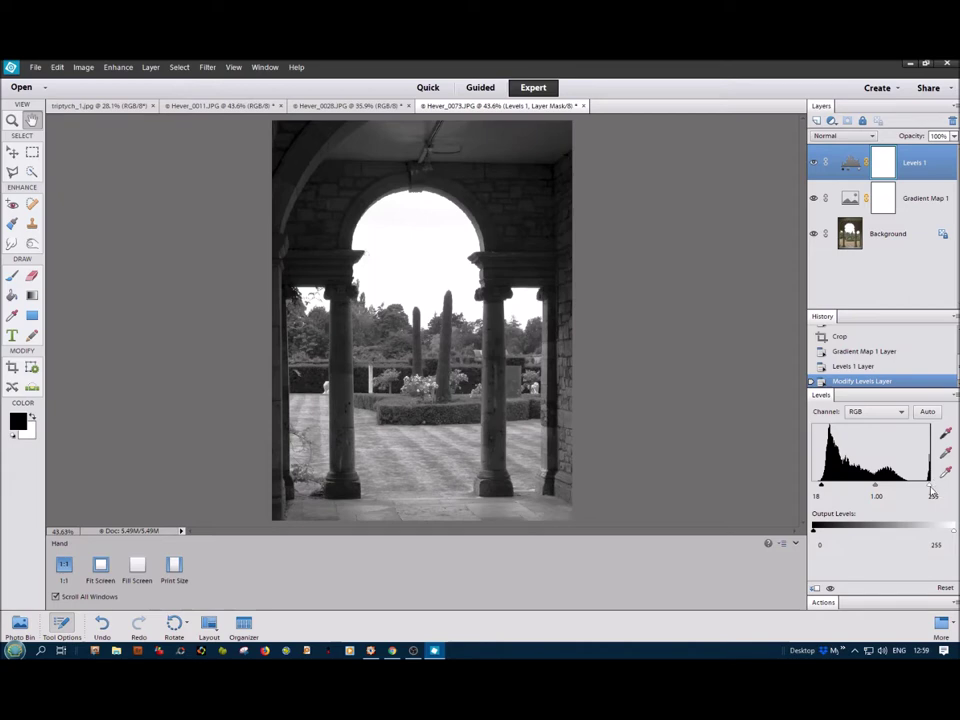
{"action": "left_click_drag", "start_coordinate": [930, 487], "coordinate": [910, 490]}
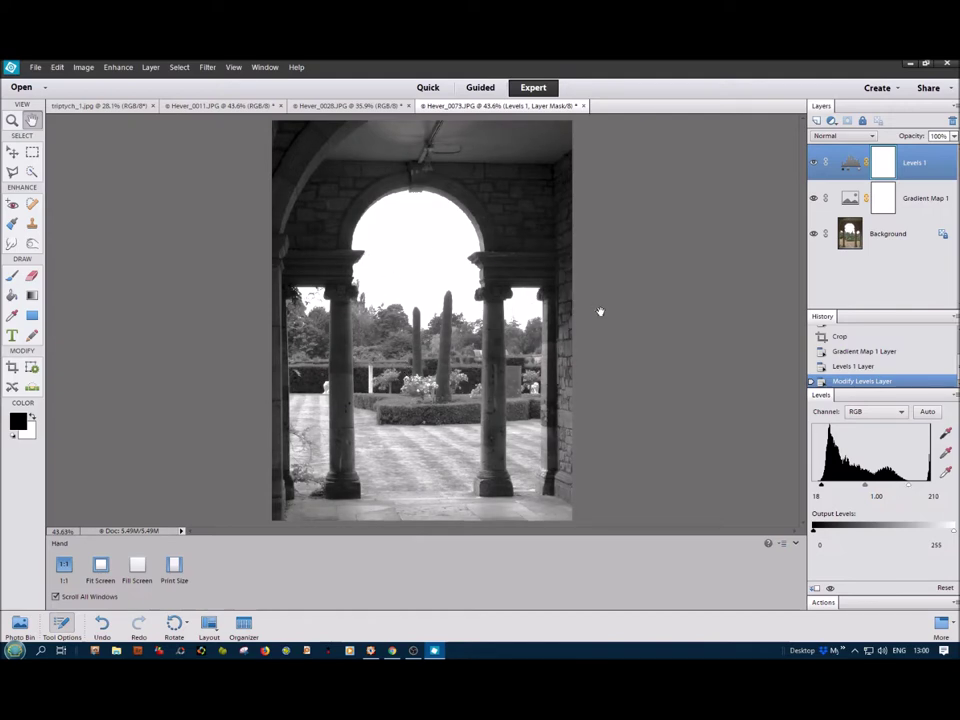
{"action": "left_click", "coordinate": [955, 107]}
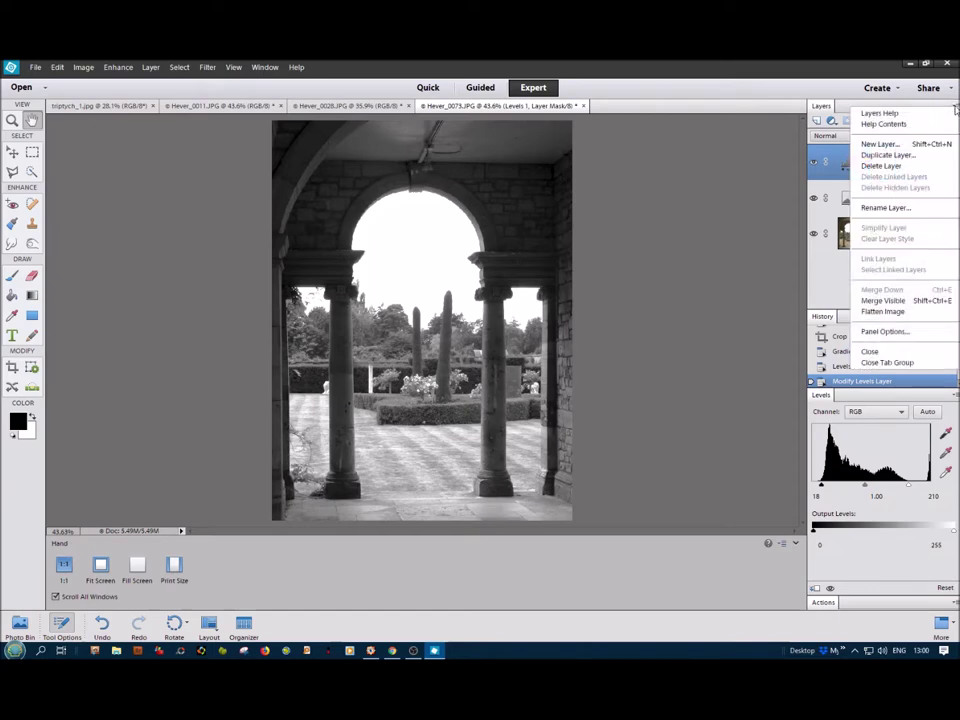
{"action": "left_click", "coordinate": [877, 312]}
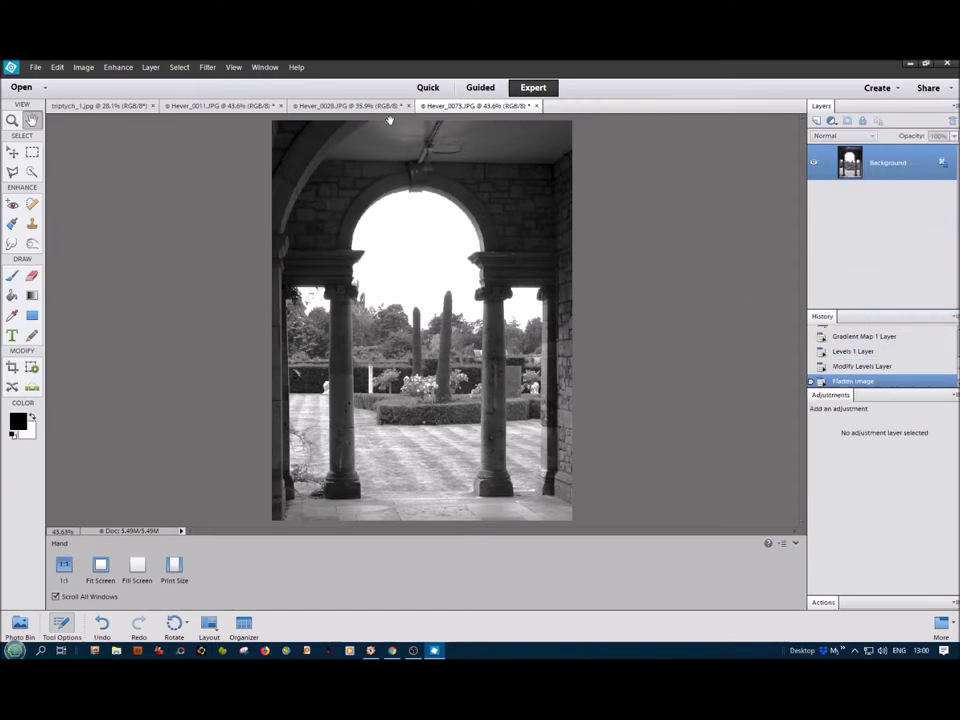
Quick-select the left black panel of the triptych_1.jpg template.
{"action": "left_click", "coordinate": [345, 105]}
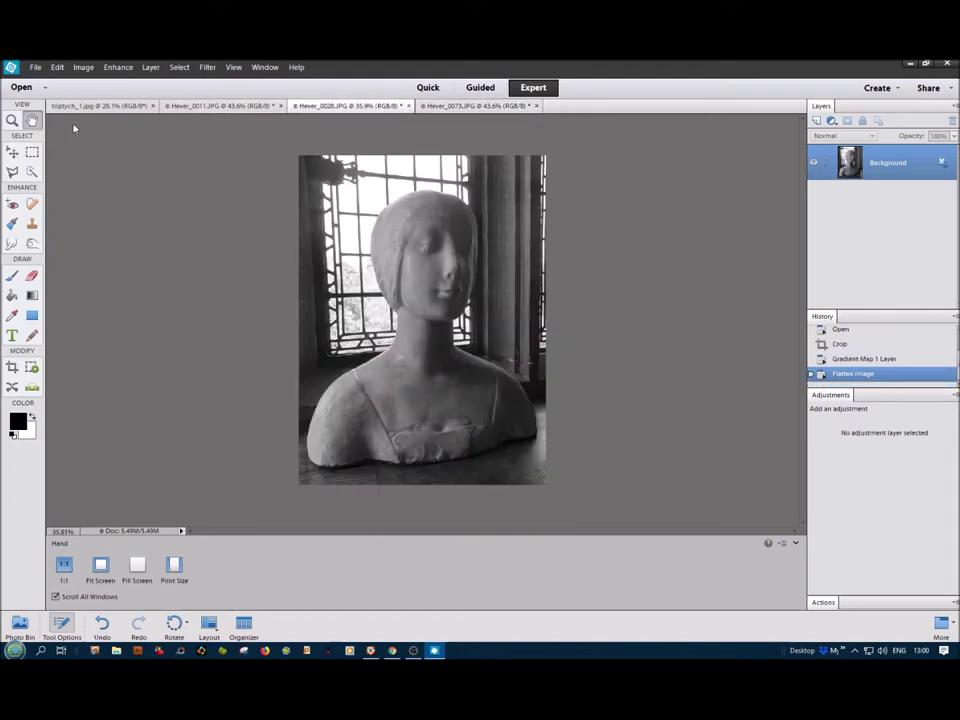
{"action": "left_click", "coordinate": [220, 105]}
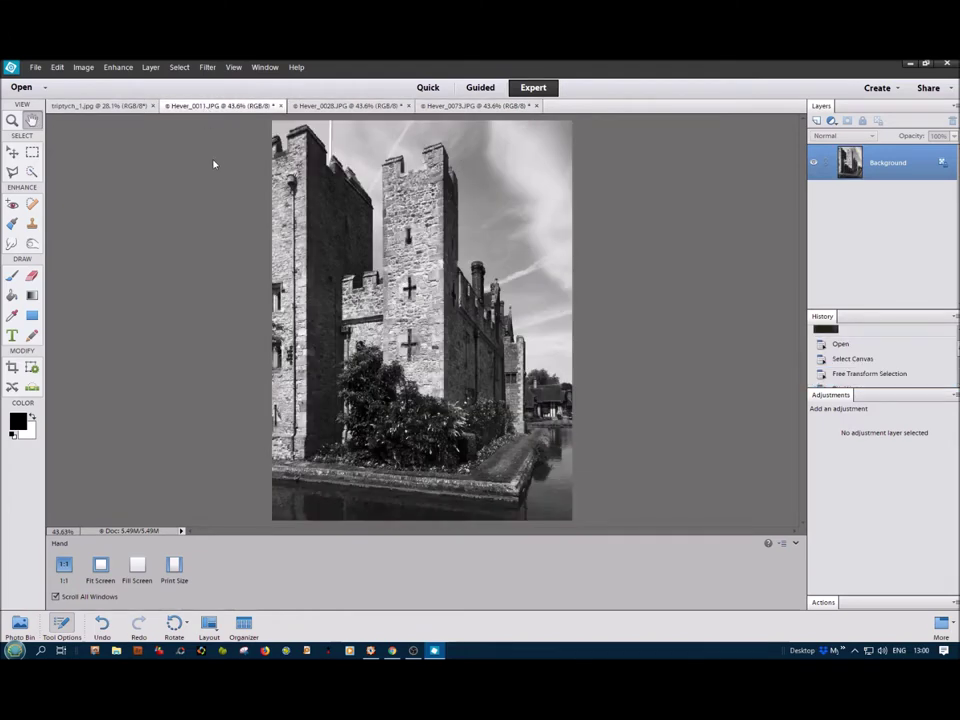
{"action": "left_click", "coordinate": [98, 106]}
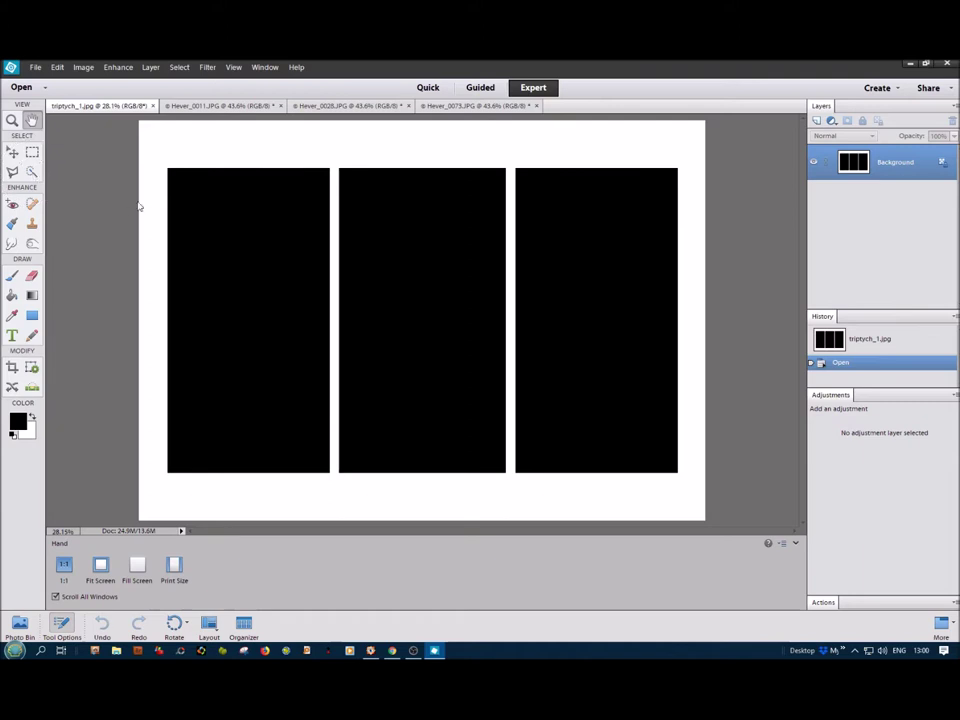
{"action": "left_click", "coordinate": [31, 172]}
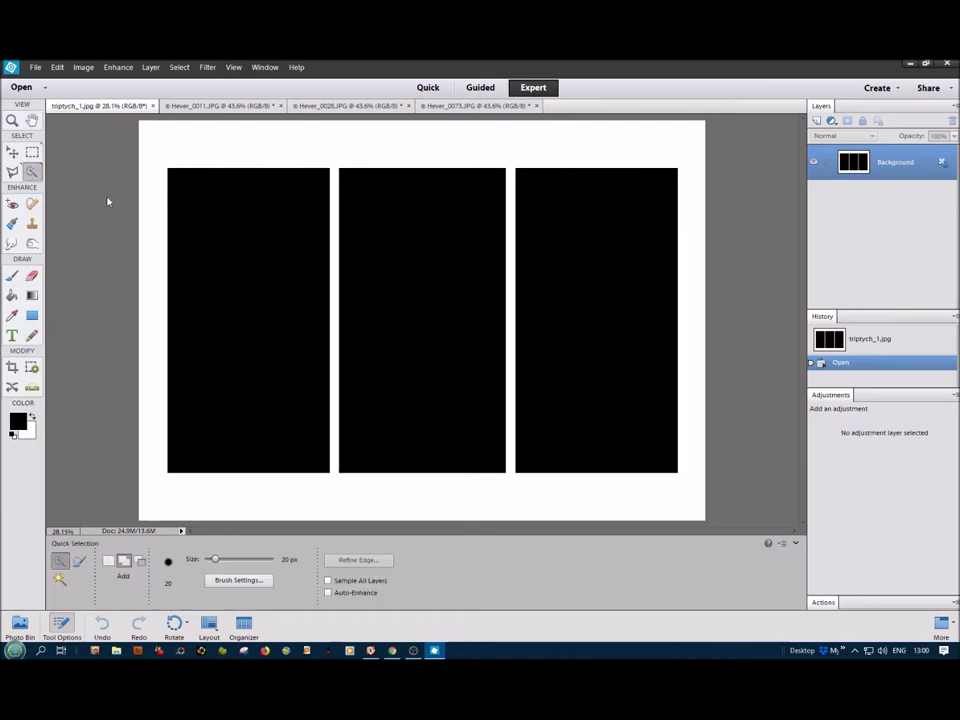
{"action": "mouse_move", "coordinate": [219, 291]}
{"action": "left_mouse_down"}
{"action": "mouse_move", "coordinate": [231, 321]}
{"action": "mouse_move", "coordinate": [236, 304]}
{"action": "left_mouse_up"}
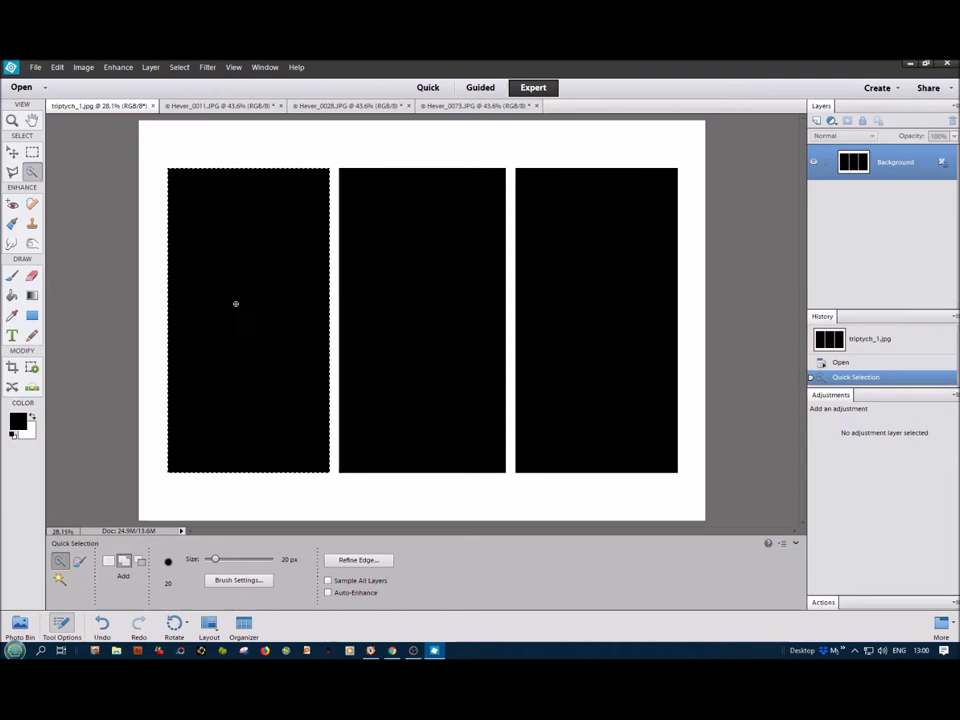
Select all of the castle photo Hever_0011 and return to the triptych.
{"action": "left_click", "coordinate": [228, 106]}
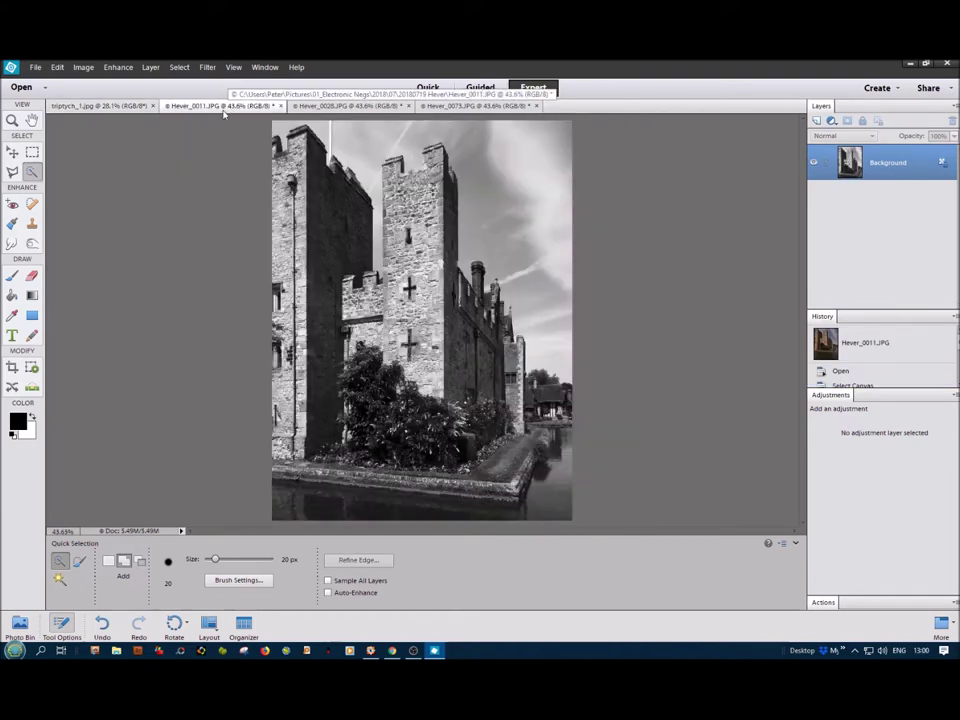
{"action": "key", "text": "ctrl+a"}
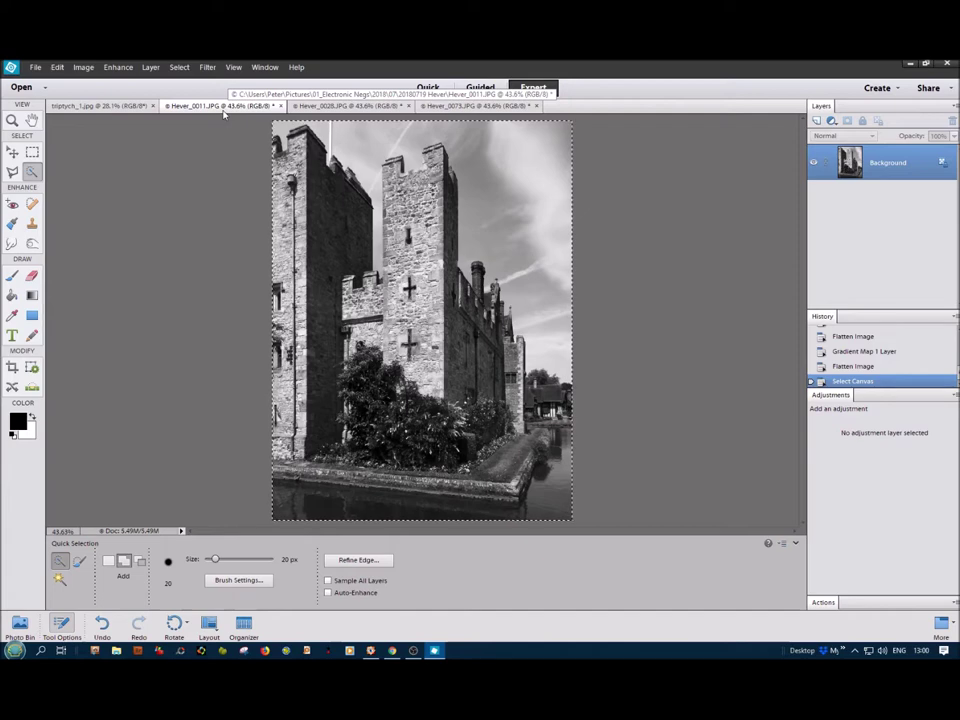
{"action": "left_click", "coordinate": [106, 106]}
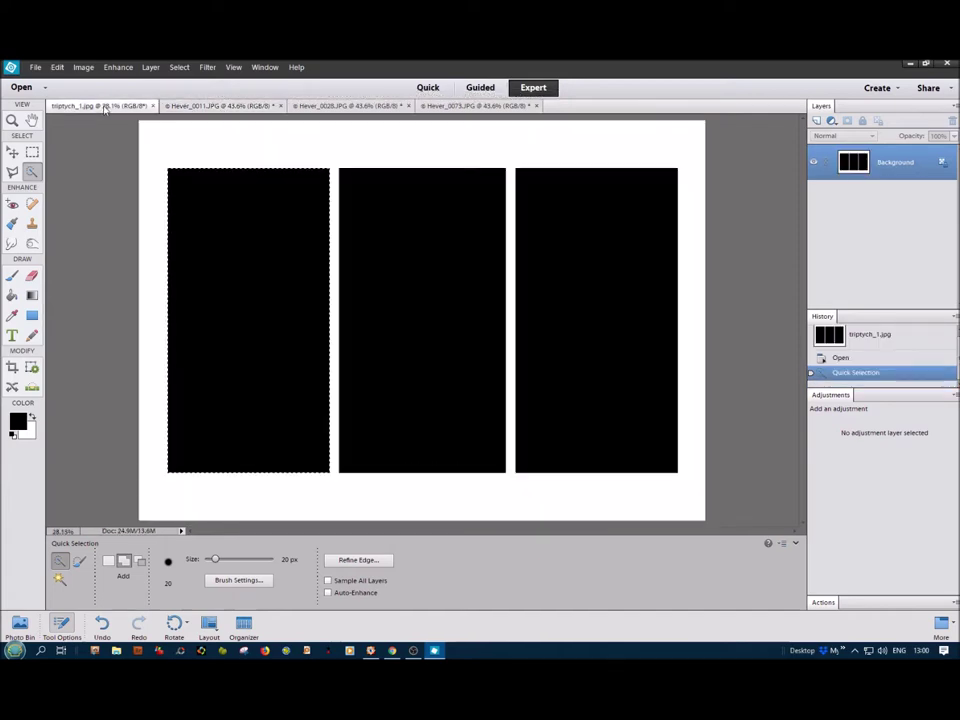
Paste the castle photo into the left panel and scale it to about 122.48% to cover it.
{"action": "left_click", "coordinate": [58, 67]}
{"action": "left_click", "coordinate": [82, 165]}
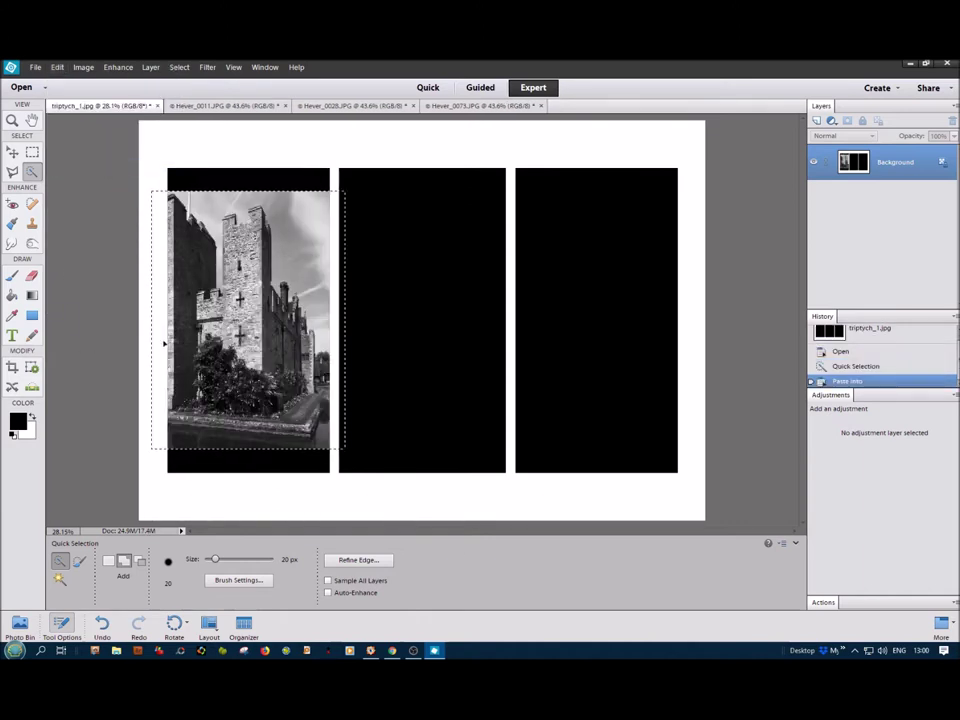
{"action": "left_click", "coordinate": [164, 343]}
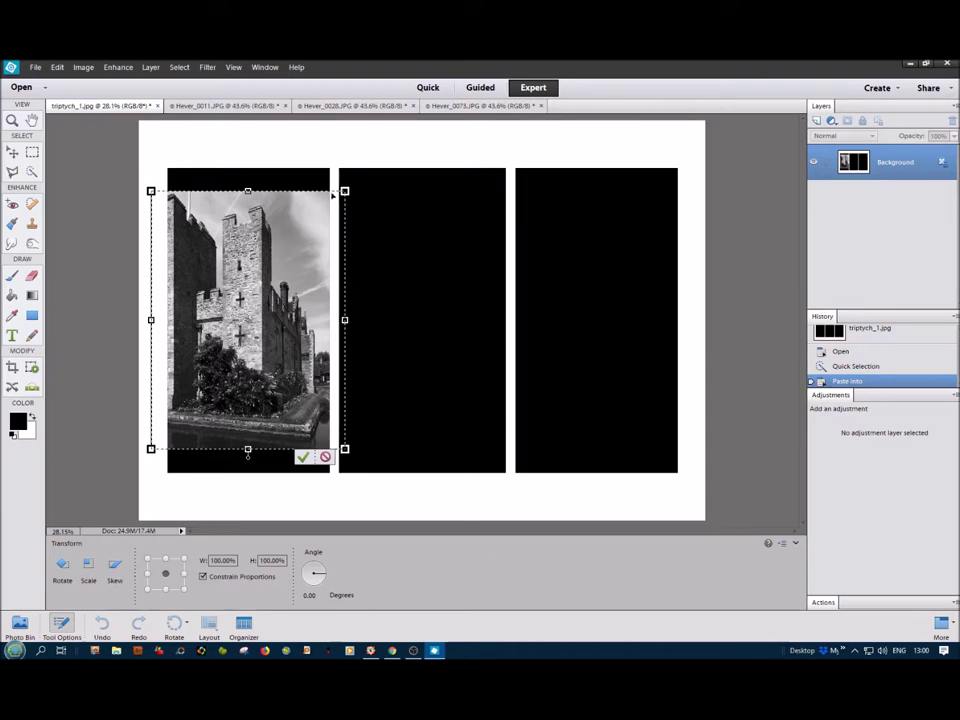
{"action": "left_click_drag", "start_coordinate": [345, 191], "coordinate": [354, 179]}
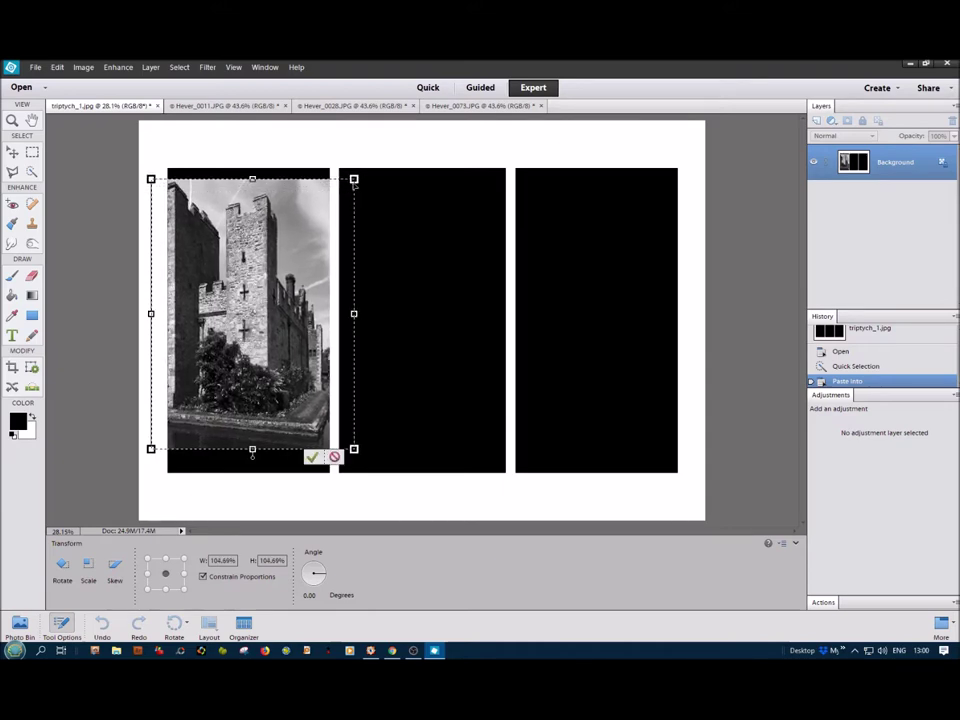
{"action": "left_click", "coordinate": [89, 568]}
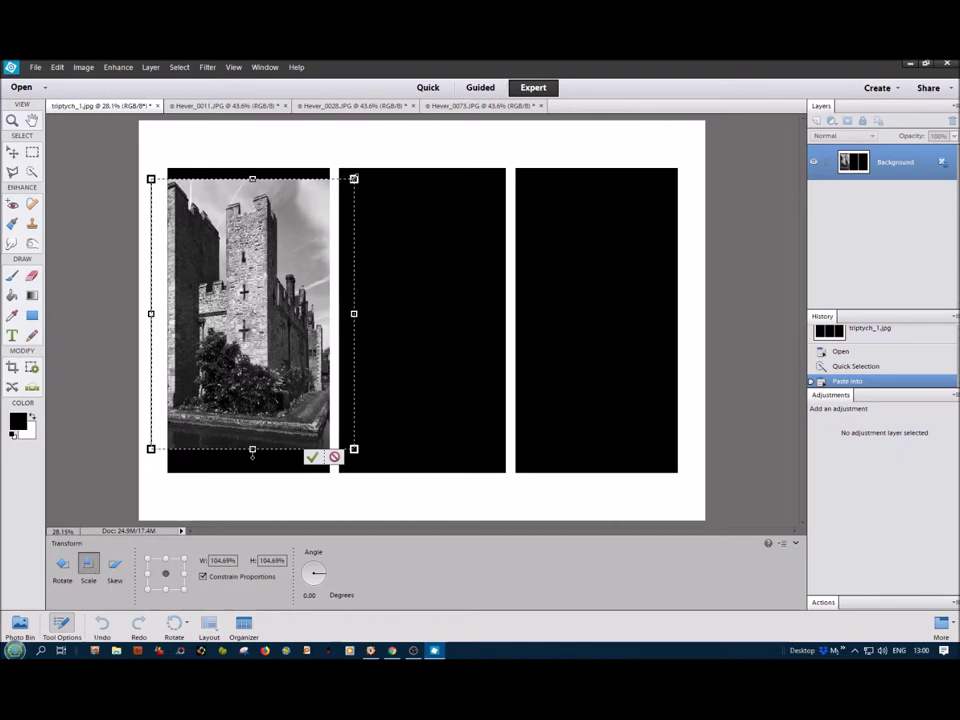
{"action": "left_click_drag", "start_coordinate": [354, 179], "coordinate": [366, 162]}
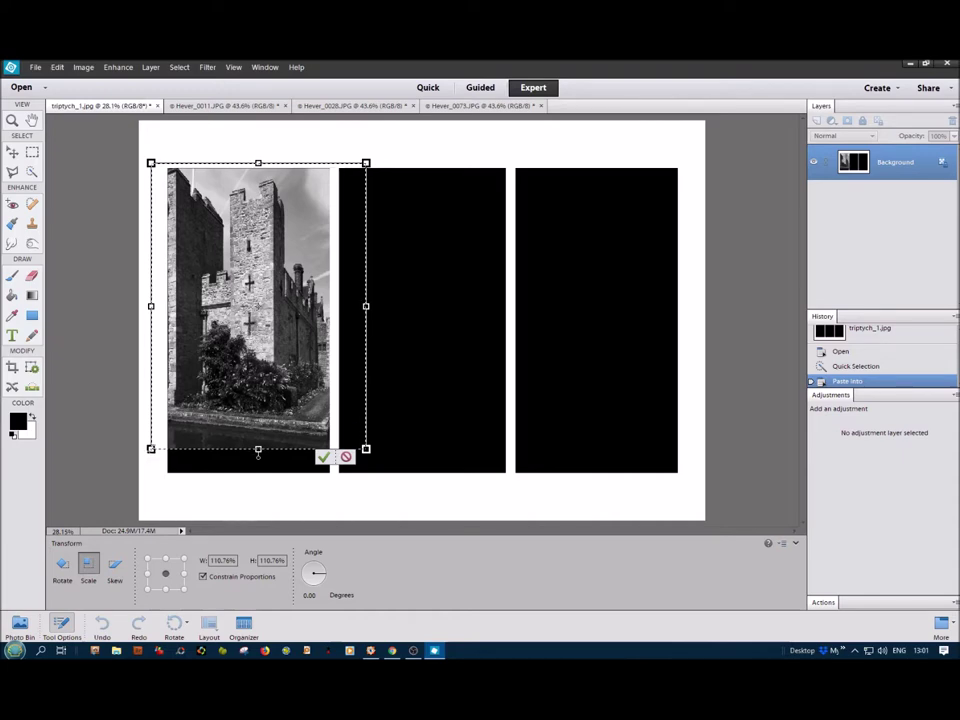
{"action": "left_click_drag", "start_coordinate": [148, 452], "coordinate": [124, 484]}
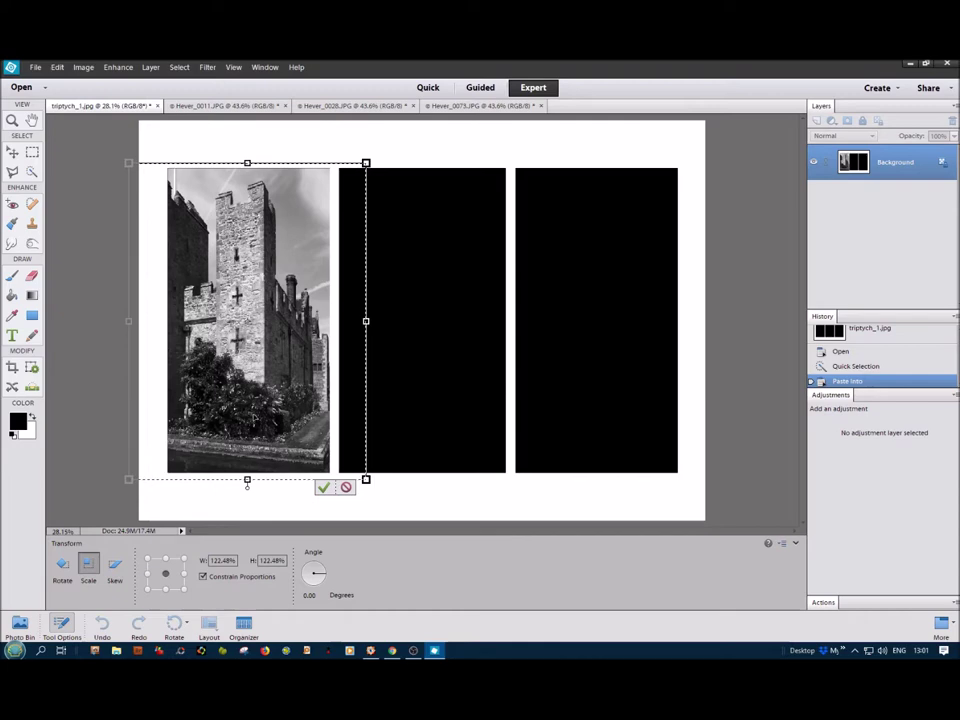
{"action": "left_click", "coordinate": [323, 487]}
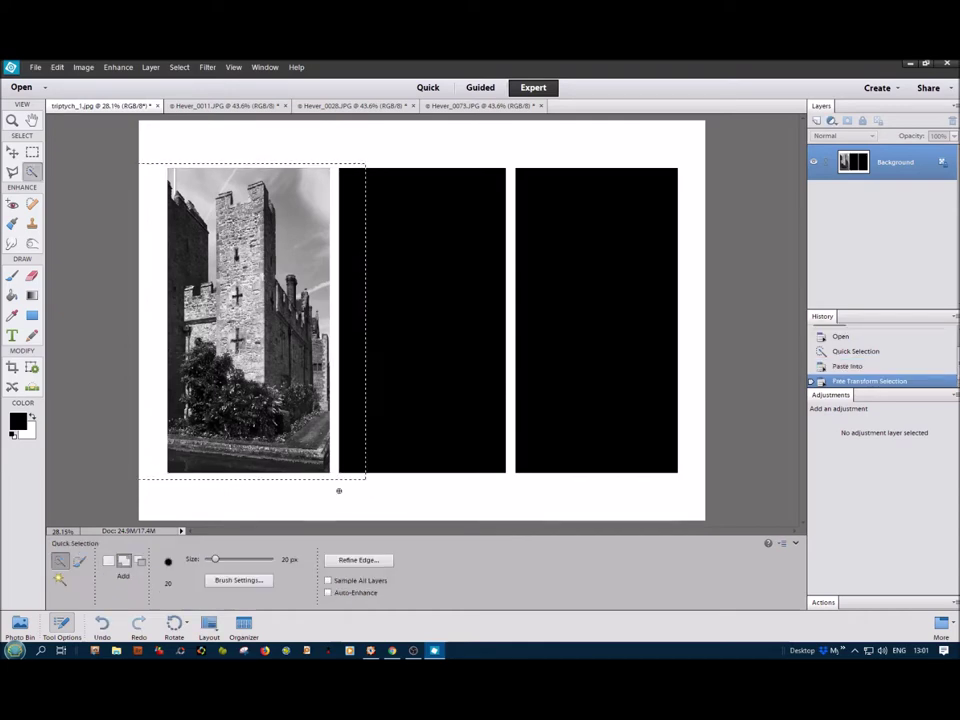
Deselect, quick-select the middle black panel, and select all of the statue photo Hever_0028.
{"action": "key", "text": "ctrl+d"}
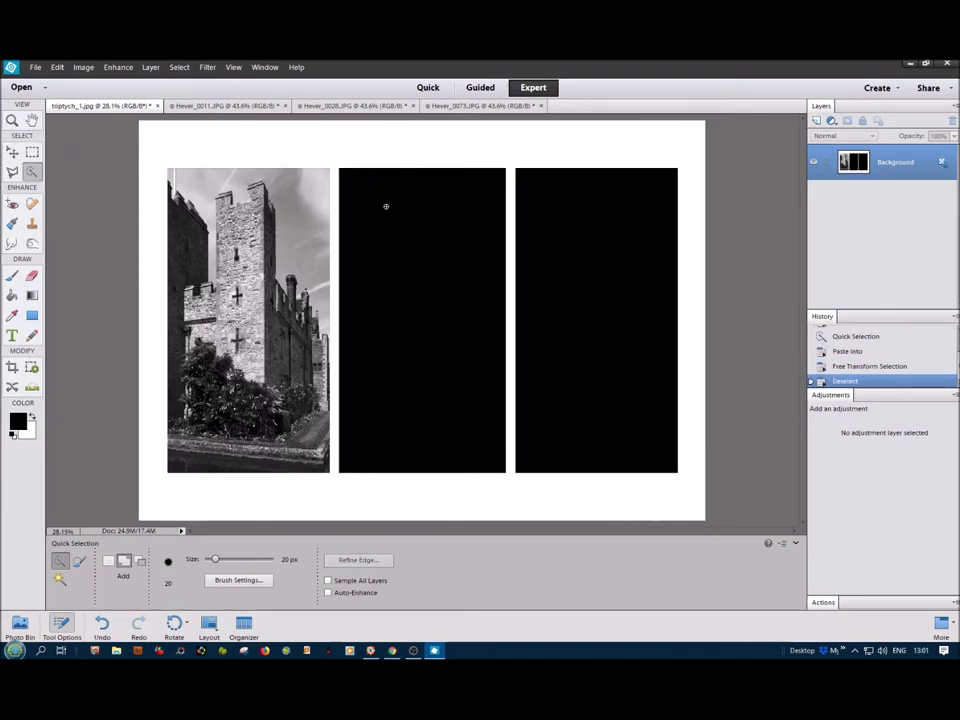
{"action": "mouse_move", "coordinate": [388, 216]}
{"action": "left_mouse_down"}
{"action": "mouse_move", "coordinate": [422, 316]}
{"action": "mouse_move", "coordinate": [386, 236]}
{"action": "left_mouse_up"}
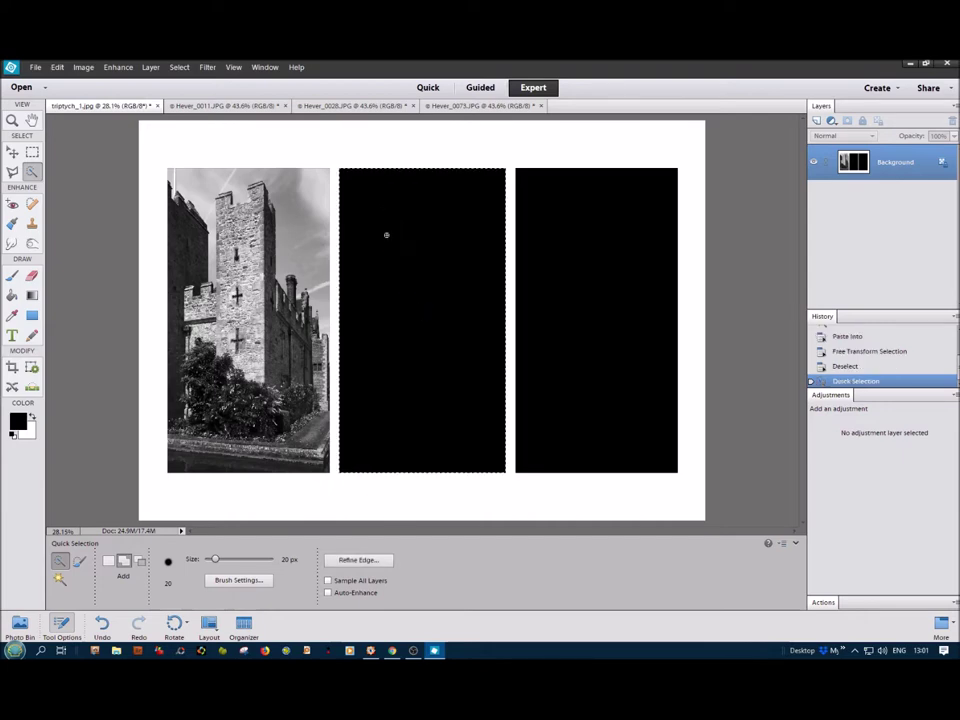
{"action": "left_click", "coordinate": [349, 106]}
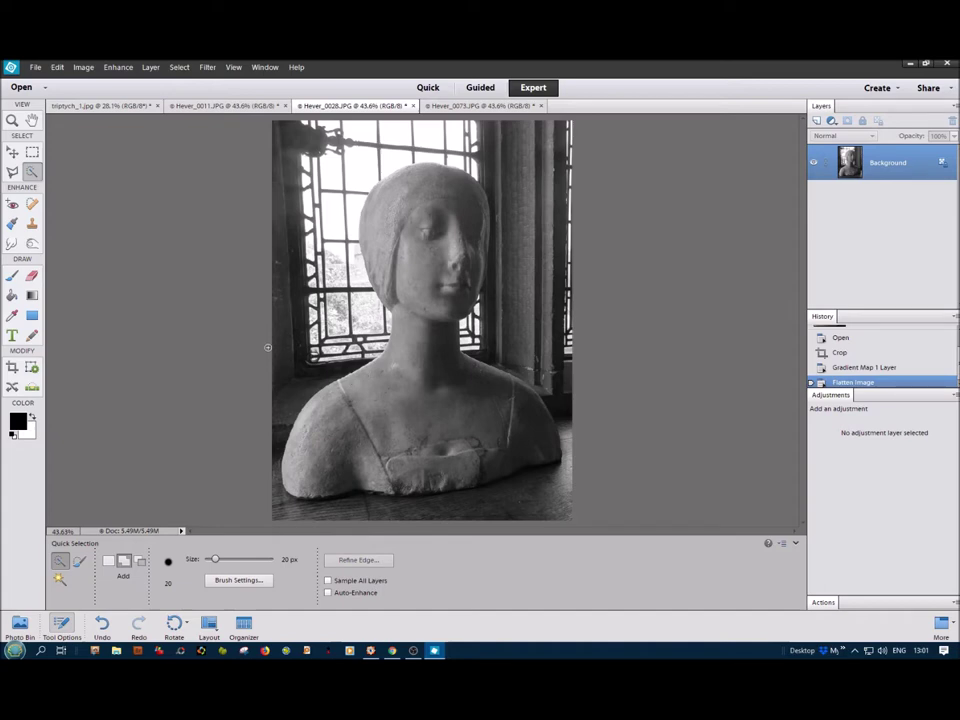
{"action": "key", "text": "ctrl+a"}
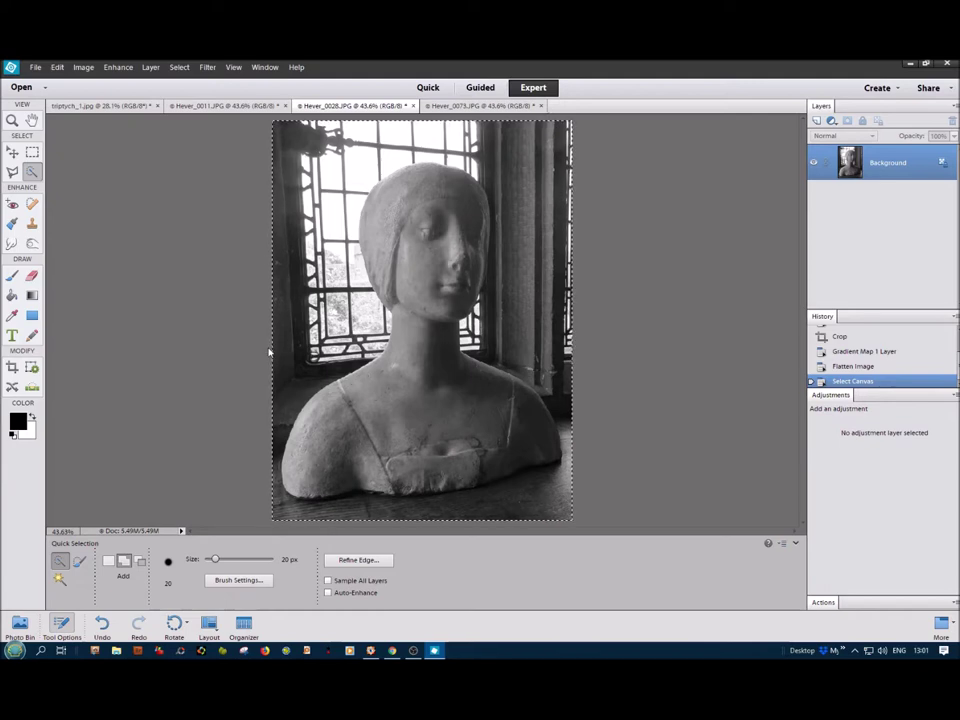
{"action": "left_click", "coordinate": [101, 107]}
Paste the statue photo into the middle panel, scale it to about 120.43%, then deselect.
{"action": "left_click", "coordinate": [57, 68]}
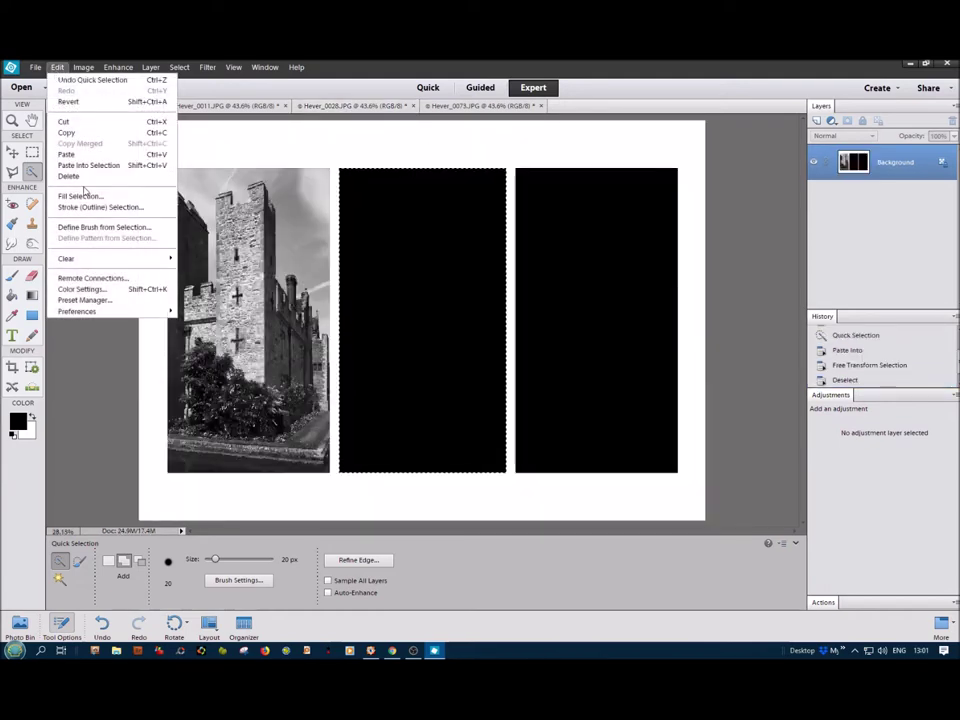
{"action": "left_click", "coordinate": [80, 163]}
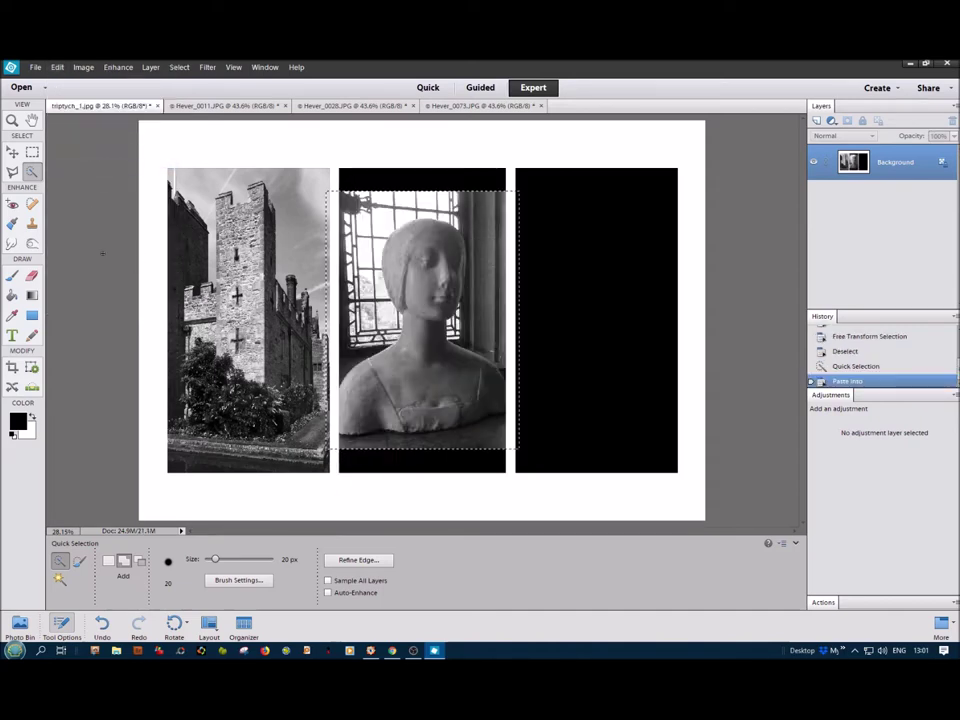
{"action": "key", "text": "ctrl+t"}
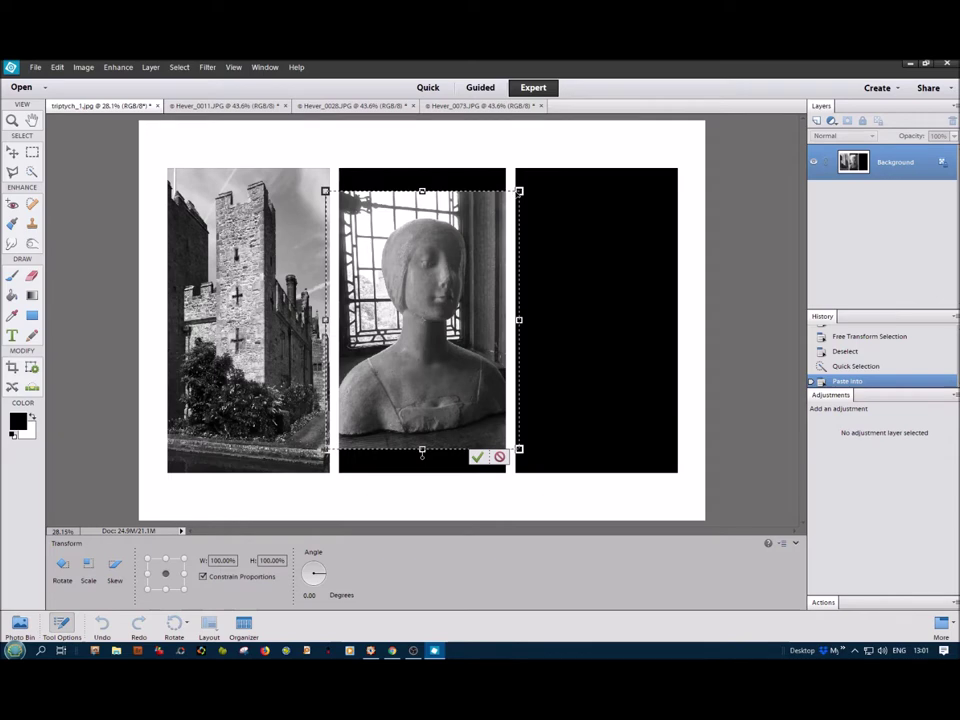
{"action": "left_click", "coordinate": [88, 565]}
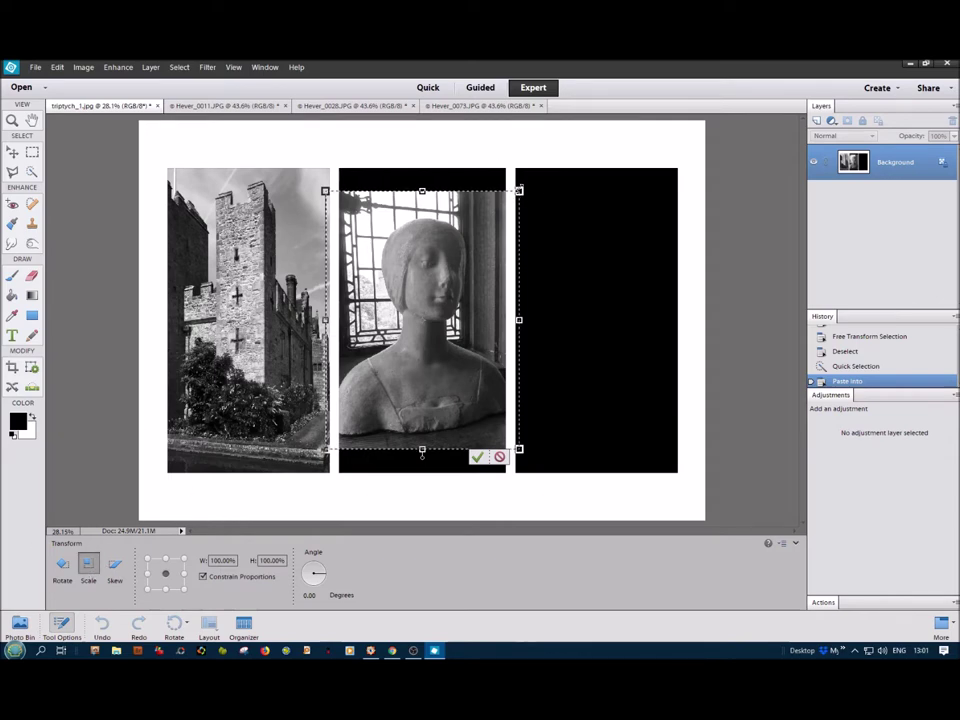
{"action": "left_click_drag", "start_coordinate": [519, 190], "coordinate": [539, 163]}
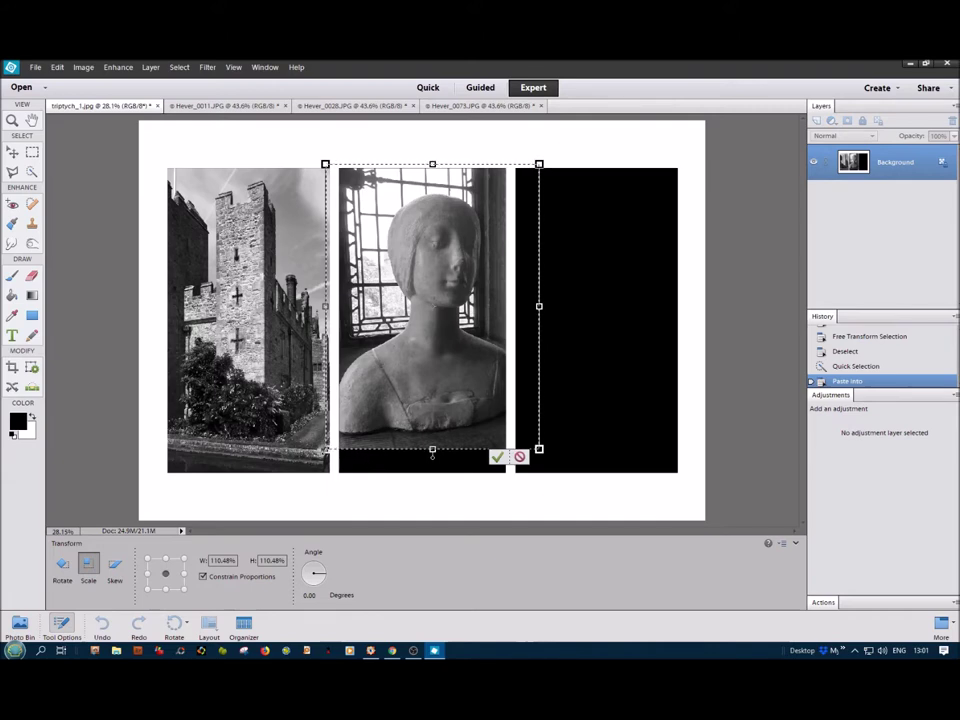
{"action": "left_click_drag", "start_coordinate": [326, 449], "coordinate": [305, 474]}
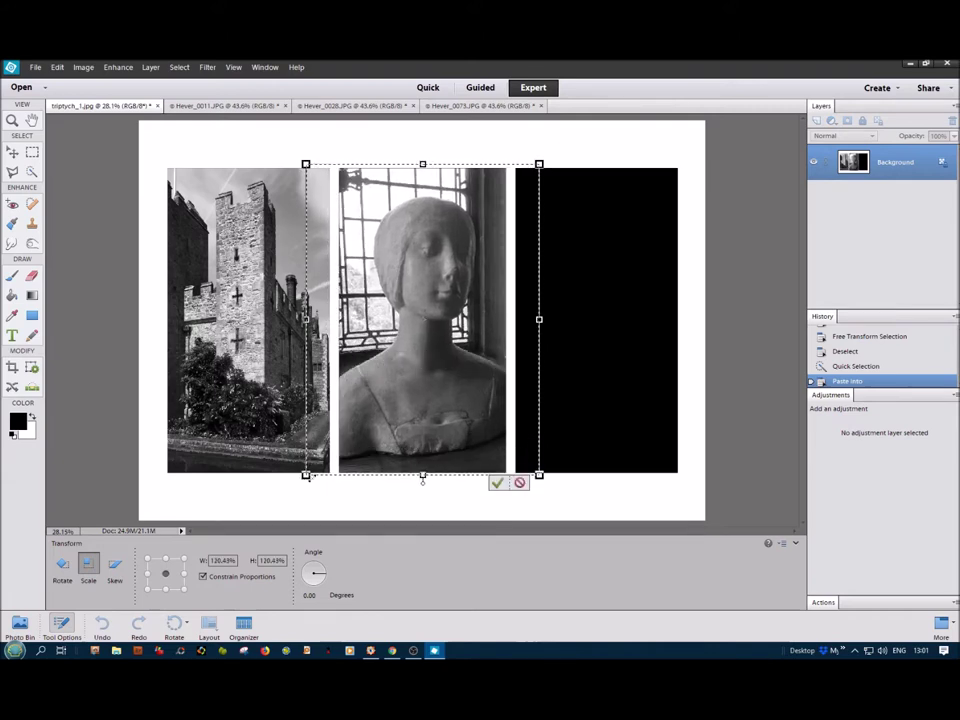
{"action": "left_click", "coordinate": [498, 484]}
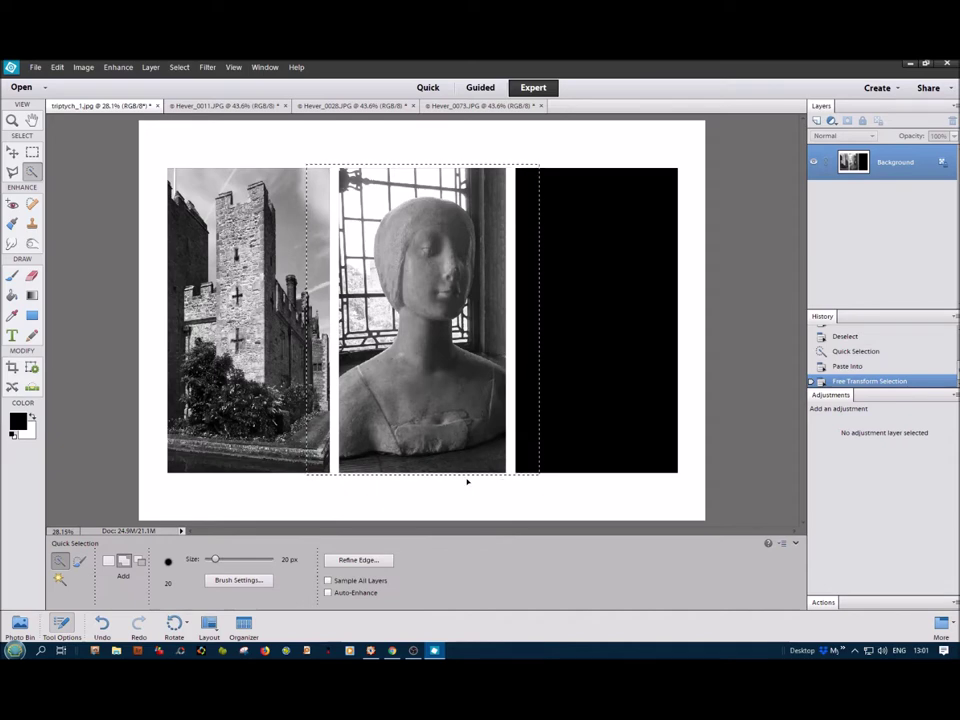
{"action": "key", "text": "ctrl+d"}
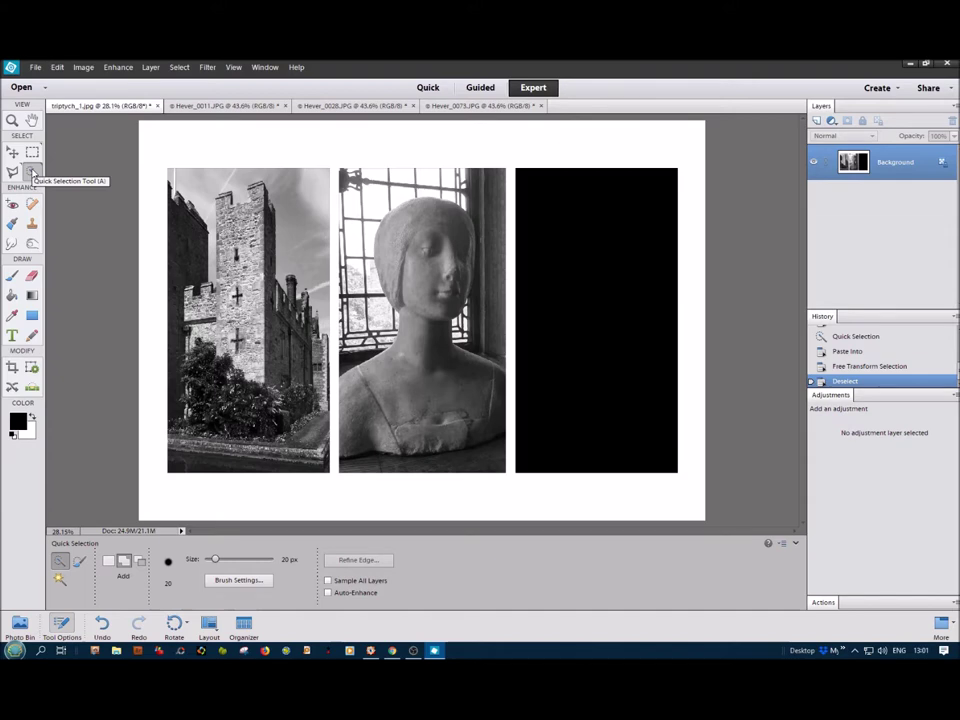
Quick-select the right-hand panel and paste the archway photo Hever_0073 into it.
{"action": "left_click", "coordinate": [33, 172]}
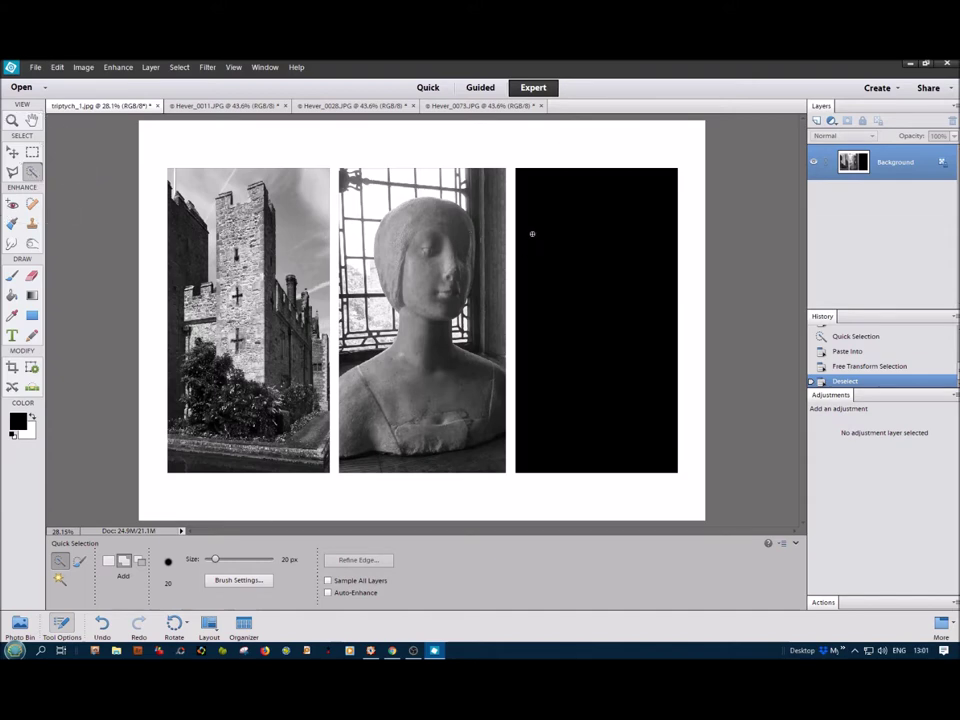
{"action": "left_click_drag", "start_coordinate": [534, 231], "coordinate": [590, 337]}
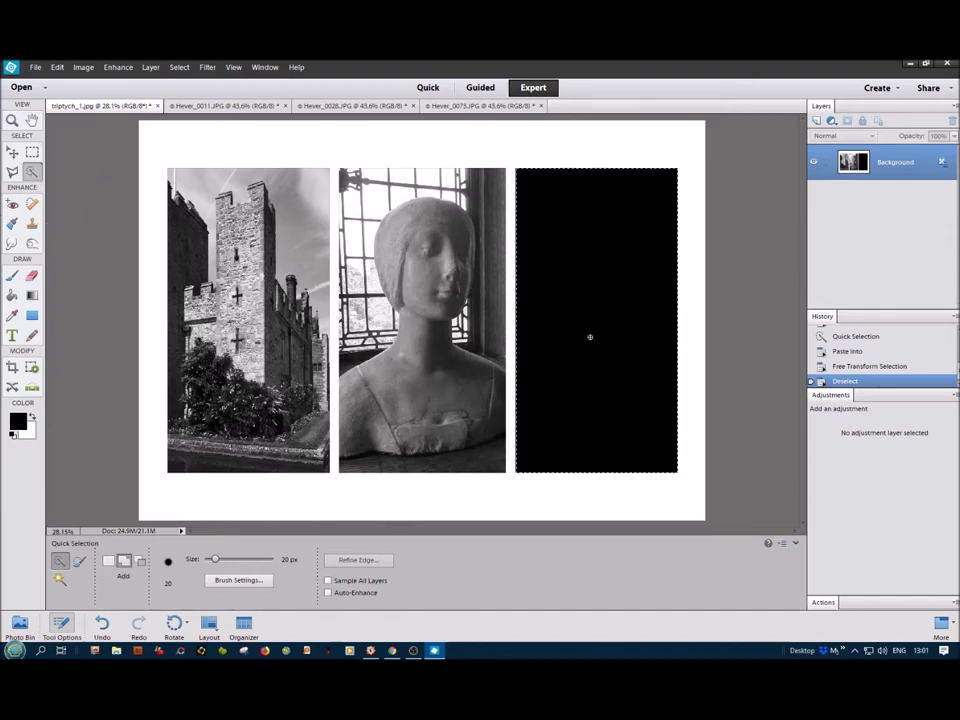
{"action": "left_click", "coordinate": [481, 106]}
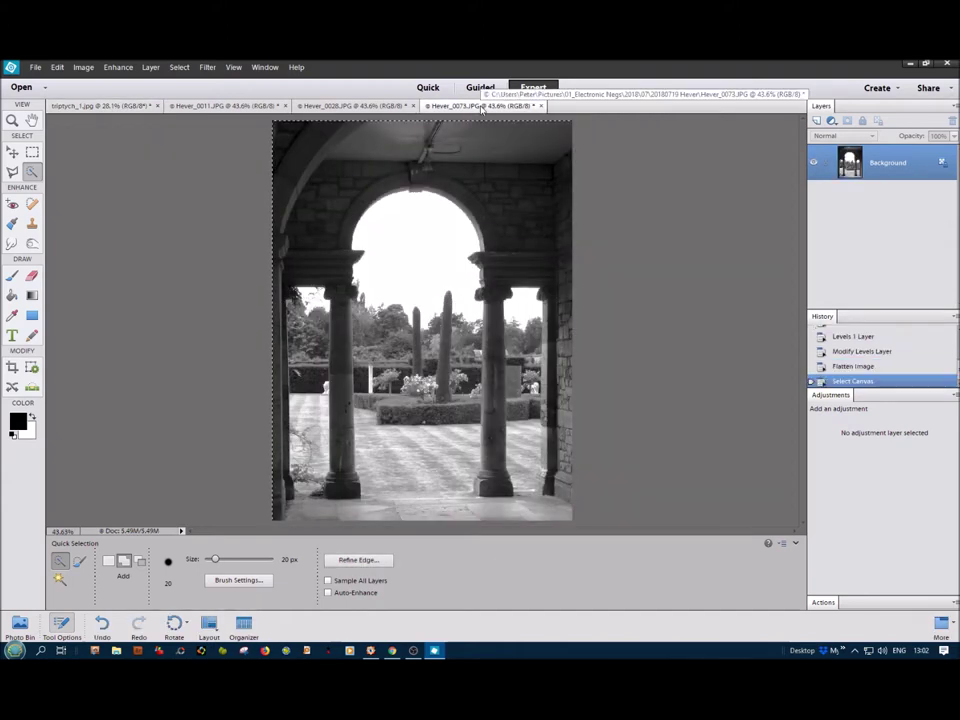
{"action": "left_click", "coordinate": [140, 106]}
{"action": "left_click", "coordinate": [57, 67]}
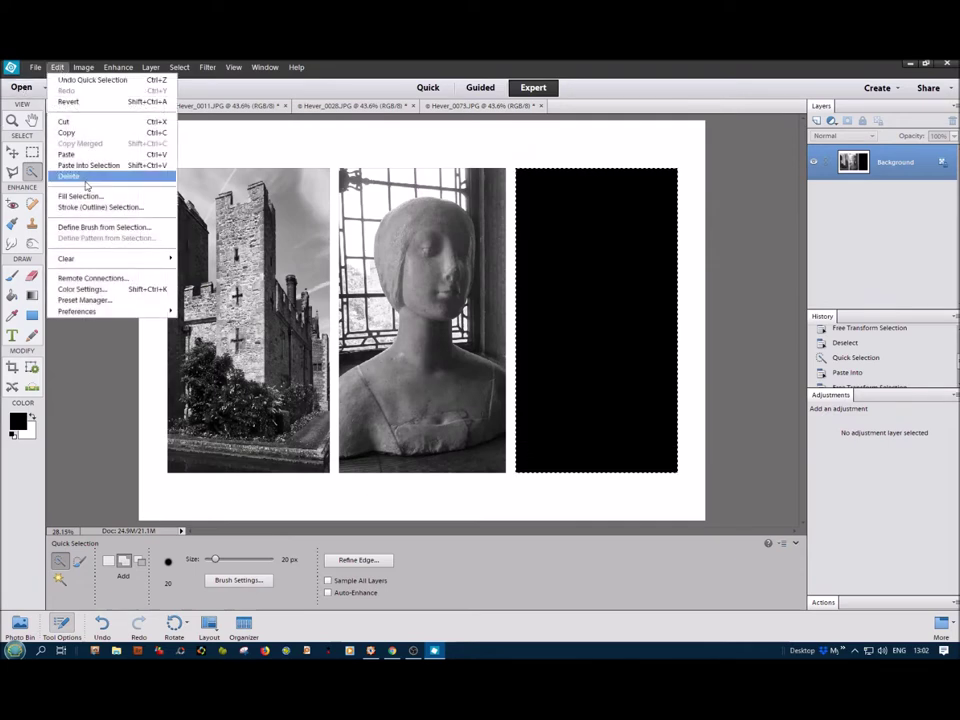
{"action": "left_click", "coordinate": [90, 166]}
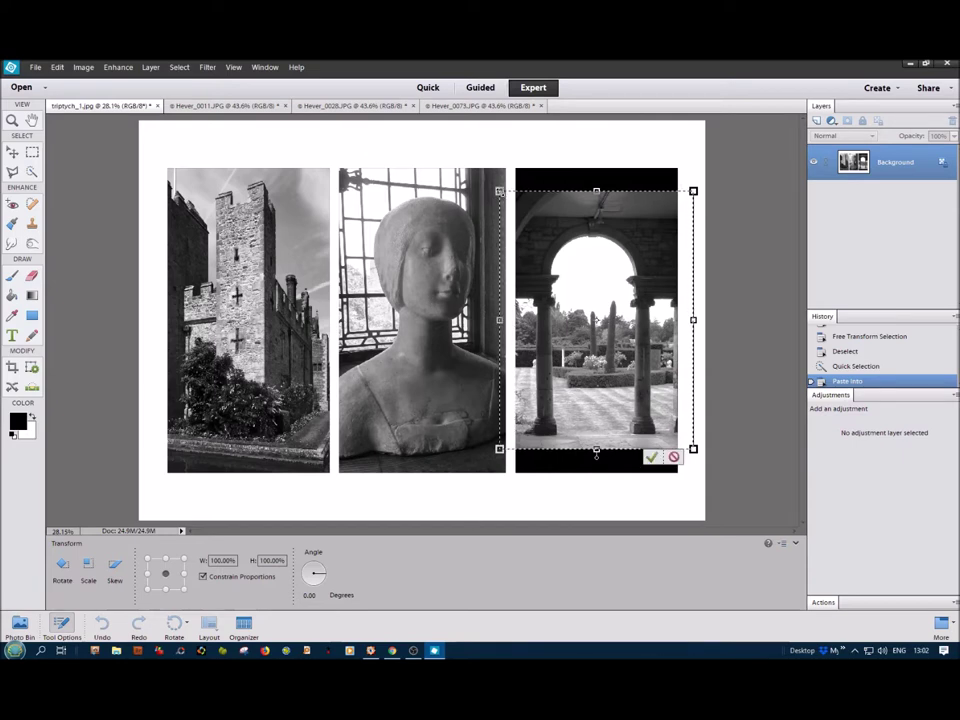
Scale the archway photo to about 122.02%, nudge it right, and commit.
{"action": "left_click", "coordinate": [86, 566]}
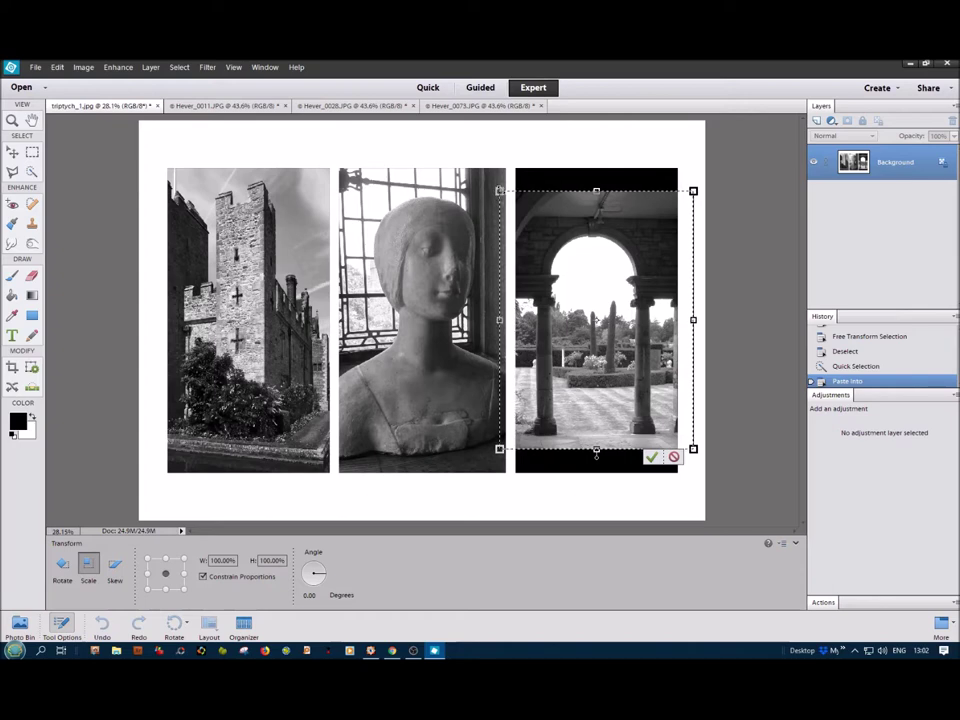
{"action": "left_click_drag", "start_coordinate": [498, 190], "coordinate": [481, 158]}
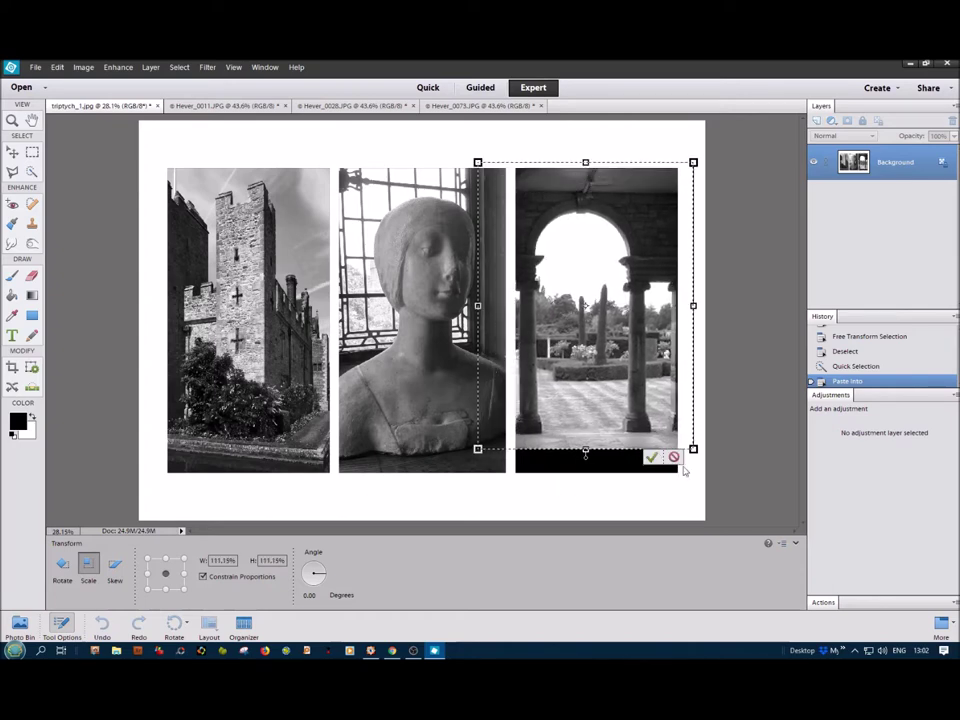
{"action": "left_click_drag", "start_coordinate": [693, 449], "coordinate": [712, 477]}
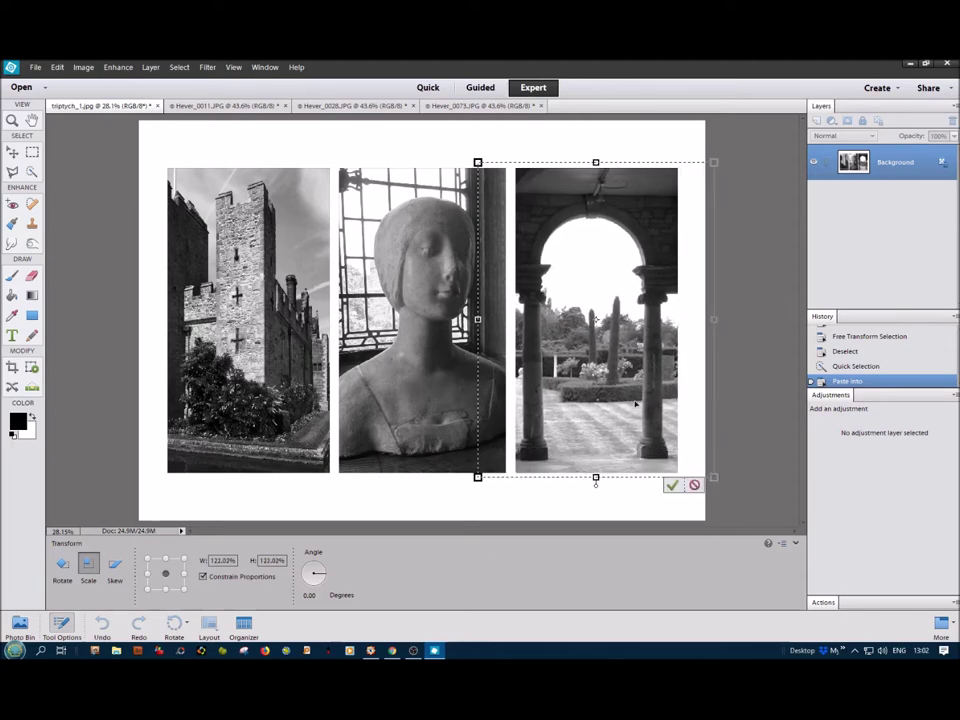
{"action": "left_click_drag", "start_coordinate": [632, 402], "coordinate": [633, 399]}
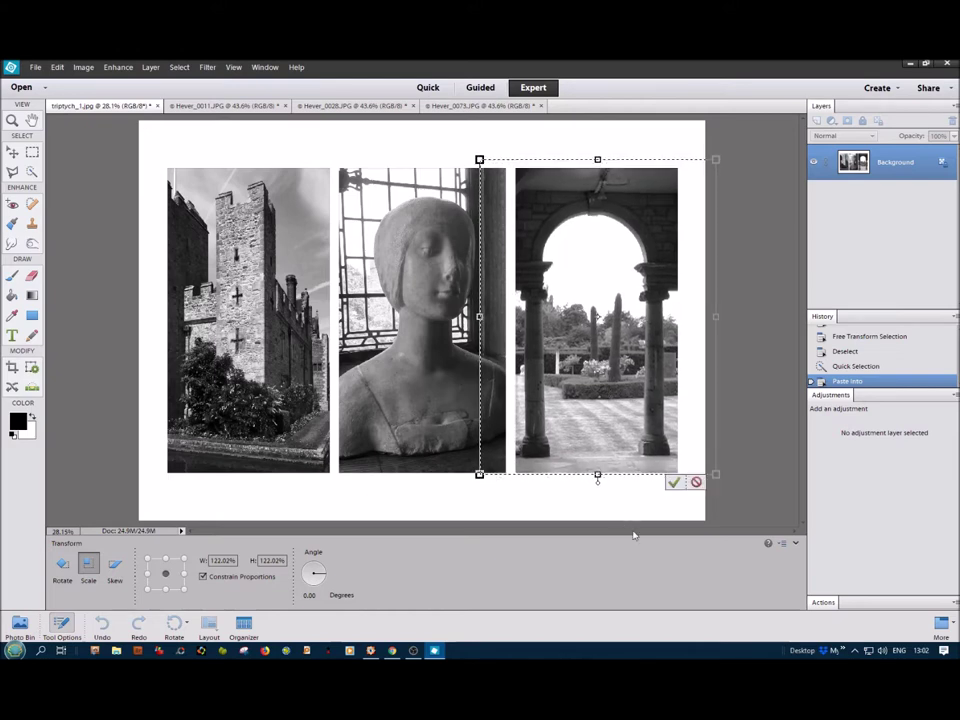
{"action": "left_click", "coordinate": [672, 484]}
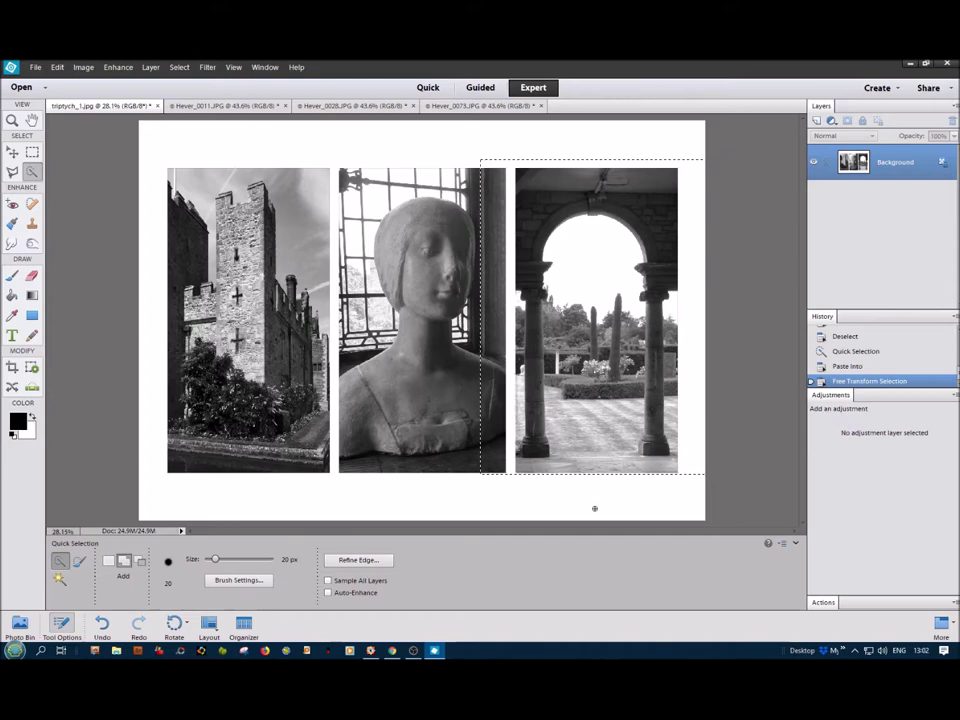
Deselect and duplicate the triptych onto a new Layer 1 above the Background.
{"action": "key", "text": "ctrl+d"}
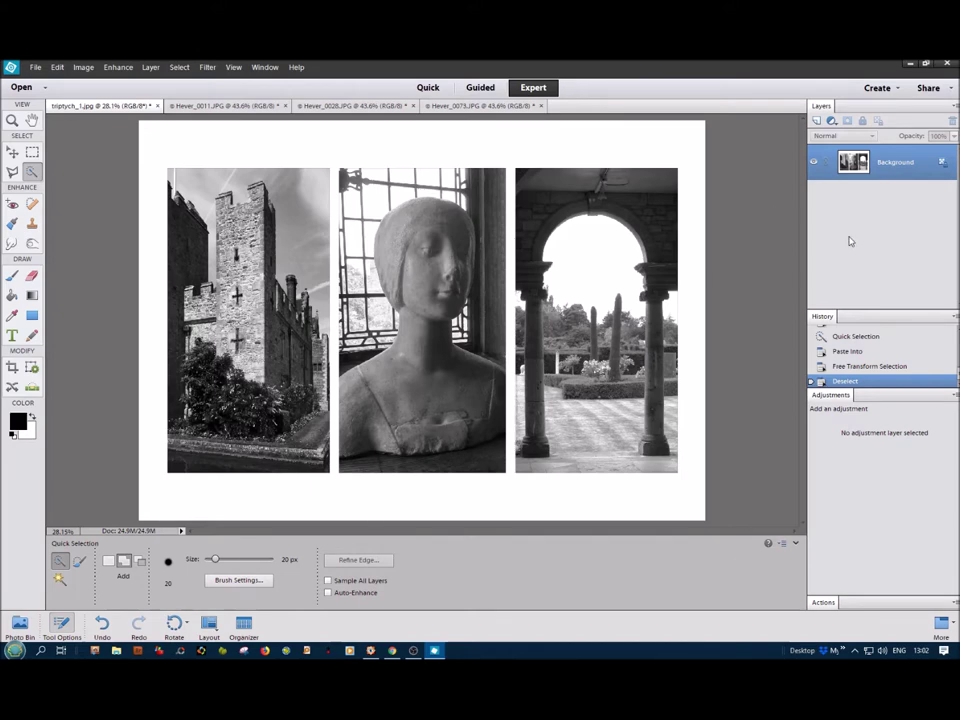
{"action": "key", "text": "ctrl+j"}
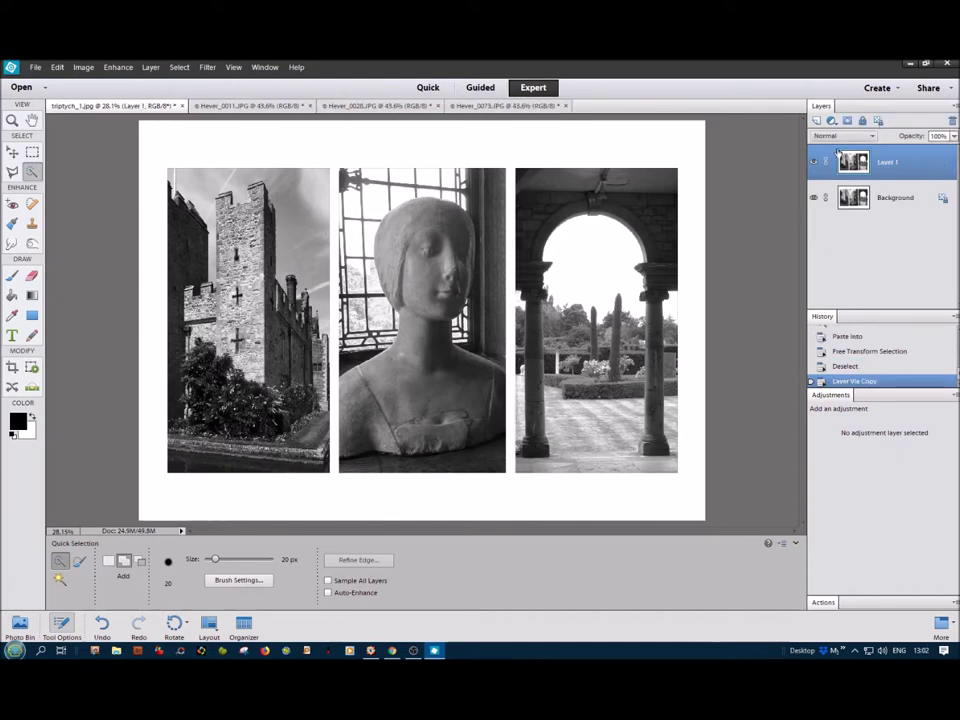
{"action": "left_click", "coordinate": [883, 161]}
Add a Levels adjustment layer set to 56/0.01/255, turning the photos near-solid black.
{"action": "left_click", "coordinate": [831, 120]}
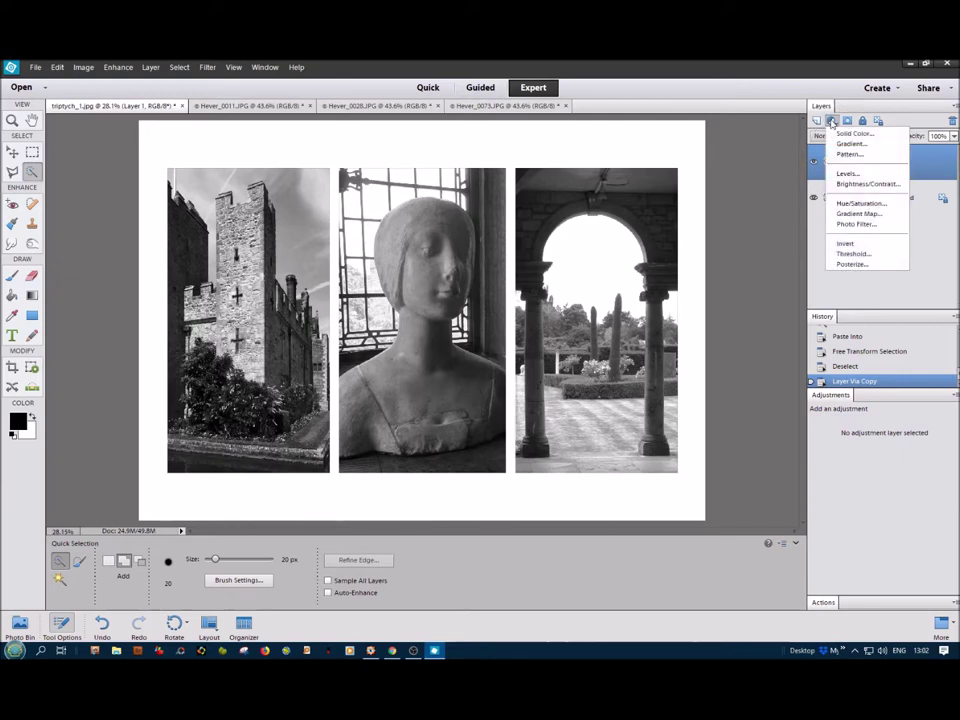
{"action": "left_click", "coordinate": [848, 174]}
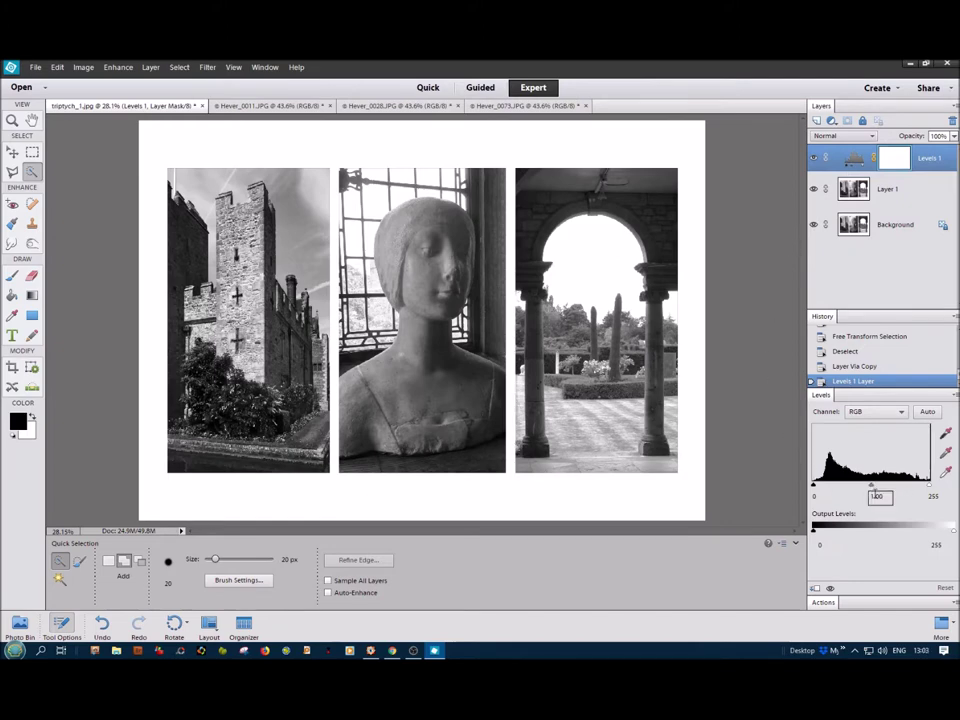
{"action": "left_click_drag", "start_coordinate": [876, 485], "coordinate": [932, 495]}
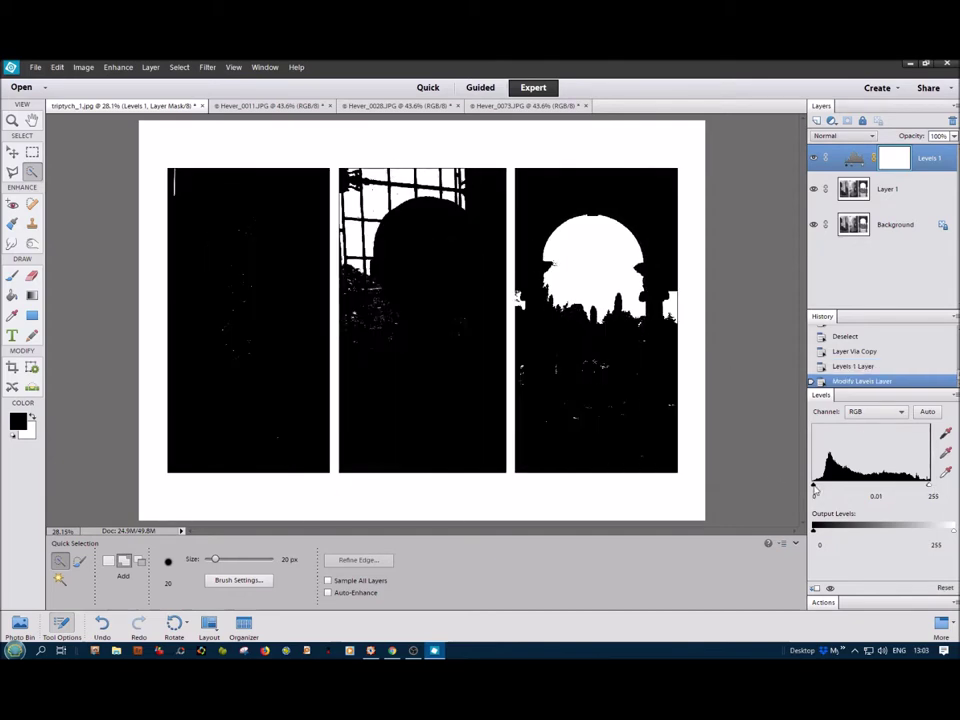
{"action": "left_click_drag", "start_coordinate": [821, 488], "coordinate": [789, 504]}
{"action": "left_click", "coordinate": [876, 411]}
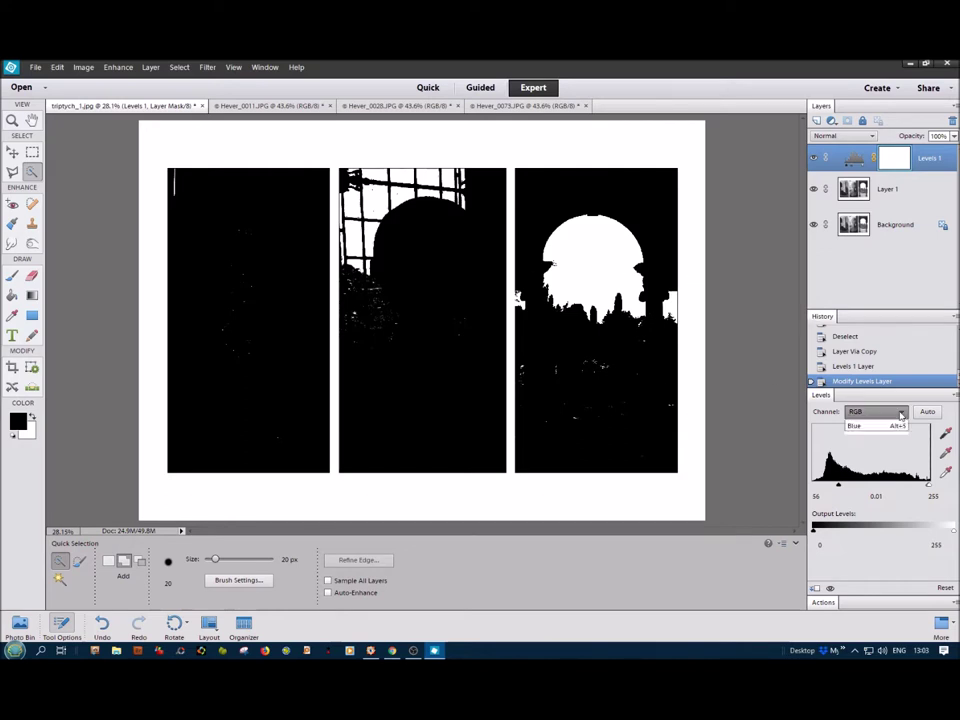
{"action": "left_click", "coordinate": [753, 295]}
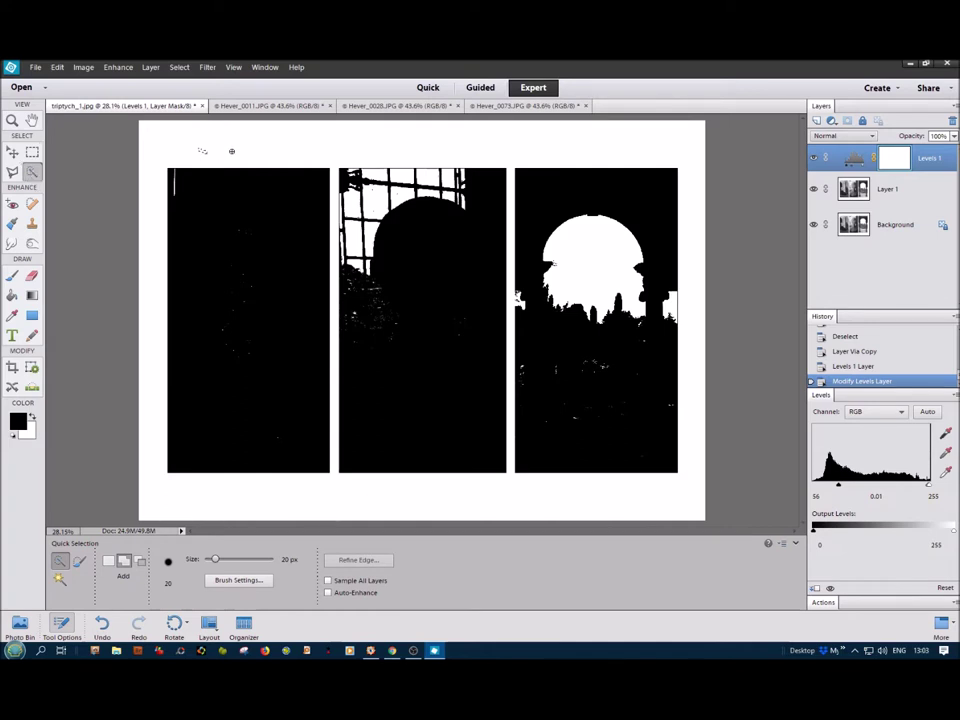
Quick-select the white margins along the top and bottom of the triptych frame.
{"action": "left_click_drag", "start_coordinate": [231, 151], "coordinate": [408, 153]}
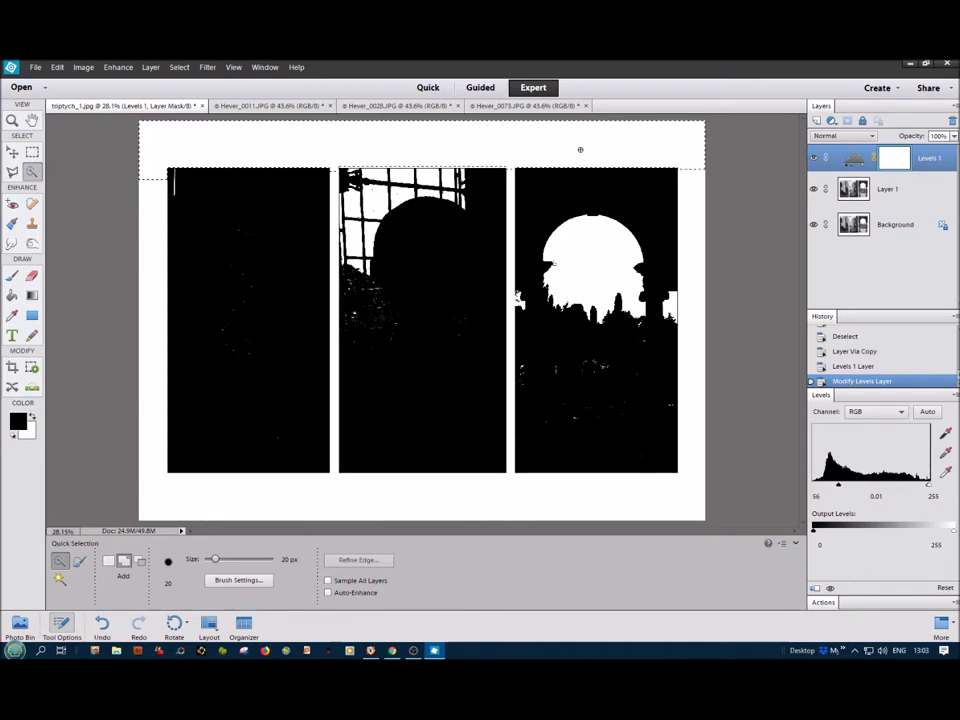
{"action": "left_click_drag", "start_coordinate": [580, 149], "coordinate": [607, 154]}
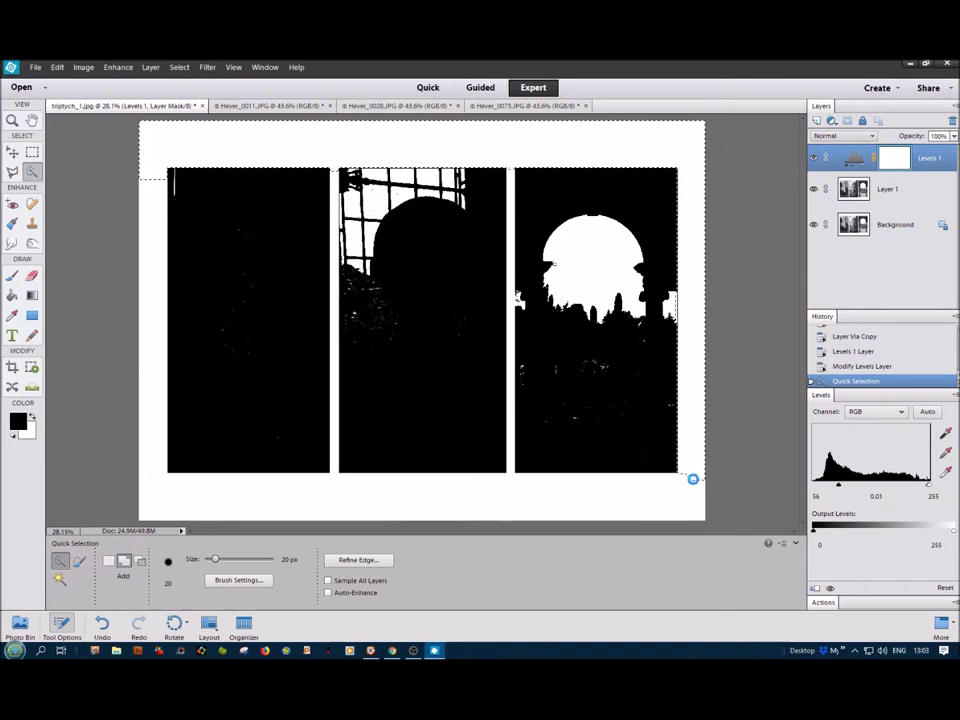
{"action": "left_click", "coordinate": [692, 479]}
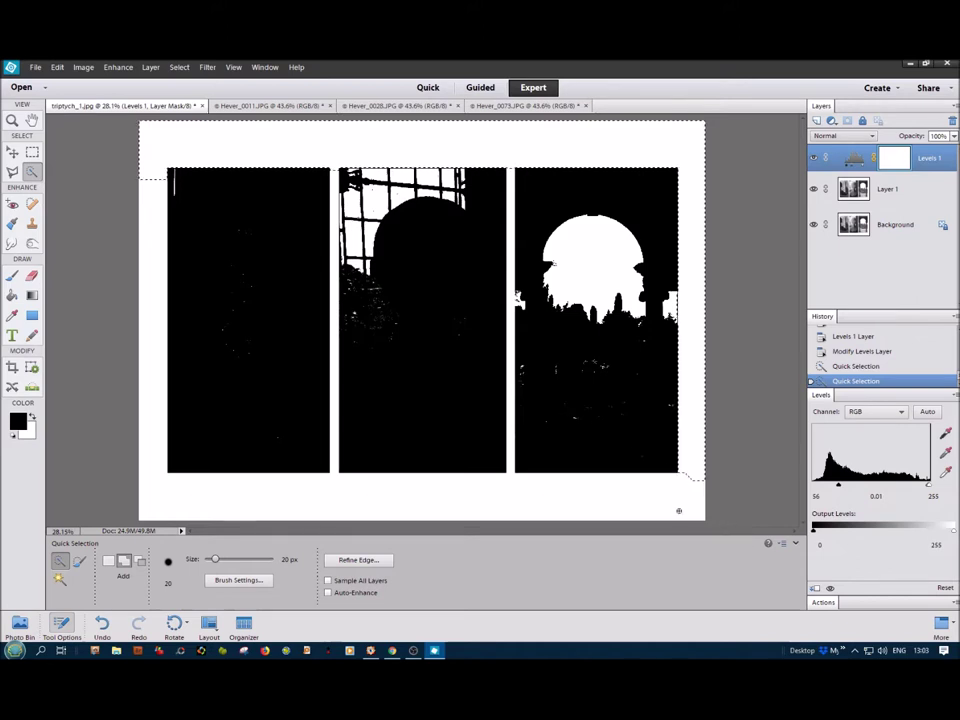
{"action": "mouse_move", "coordinate": [679, 511]}
{"action": "left_mouse_down"}
{"action": "mouse_move", "coordinate": [308, 512]}
{"action": "mouse_move", "coordinate": [201, 501]}
{"action": "left_mouse_up"}
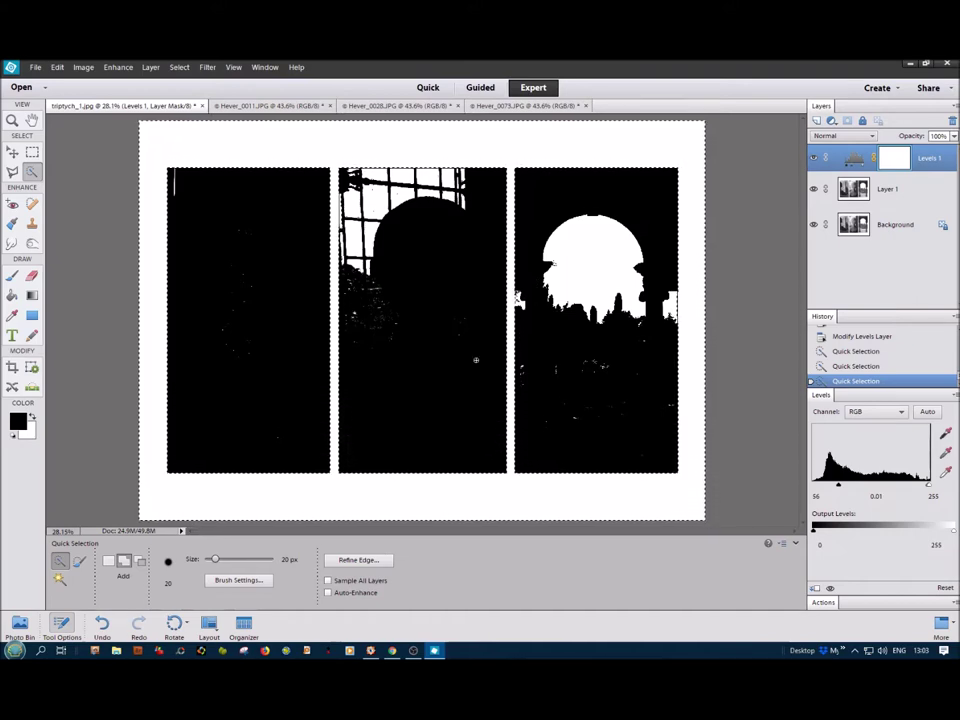
Zoom in to check the selection edges, then hide the Levels 1 layer.
{"action": "key", "text": "z"}
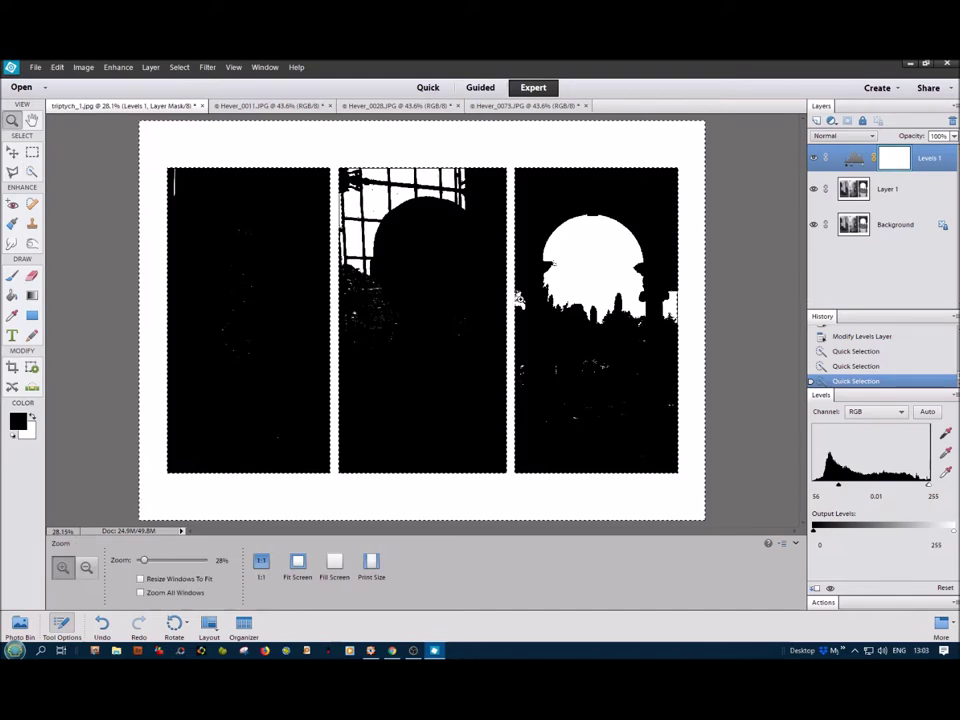
{"action": "left_click", "coordinate": [521, 296]}
{"action": "left_click", "coordinate": [528, 291]}
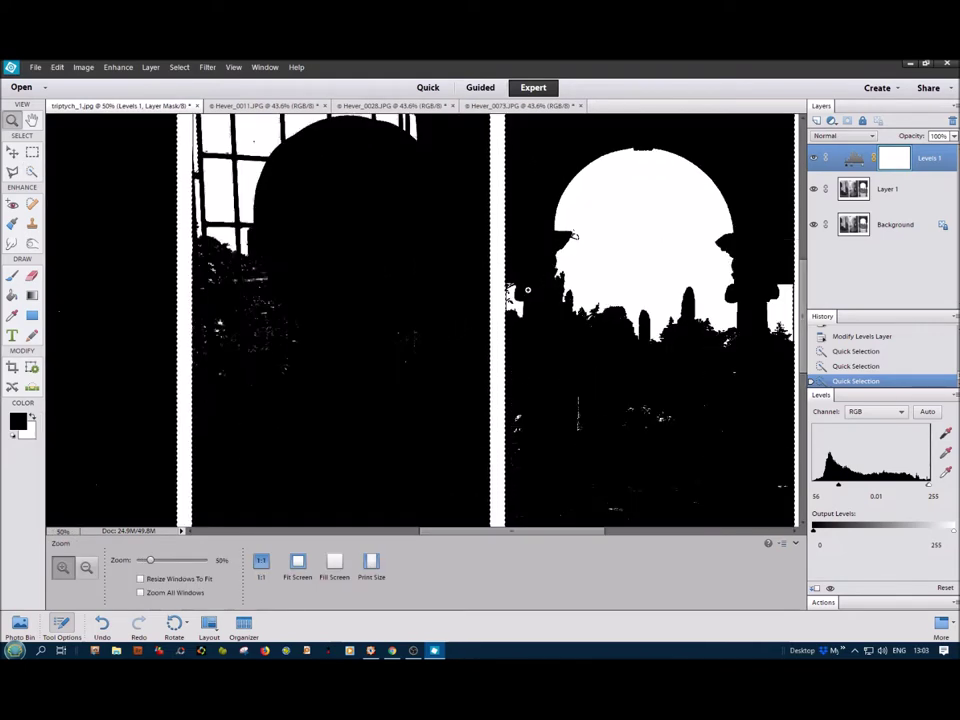
{"action": "left_click", "coordinate": [528, 291]}
{"action": "left_click", "coordinate": [476, 356]}
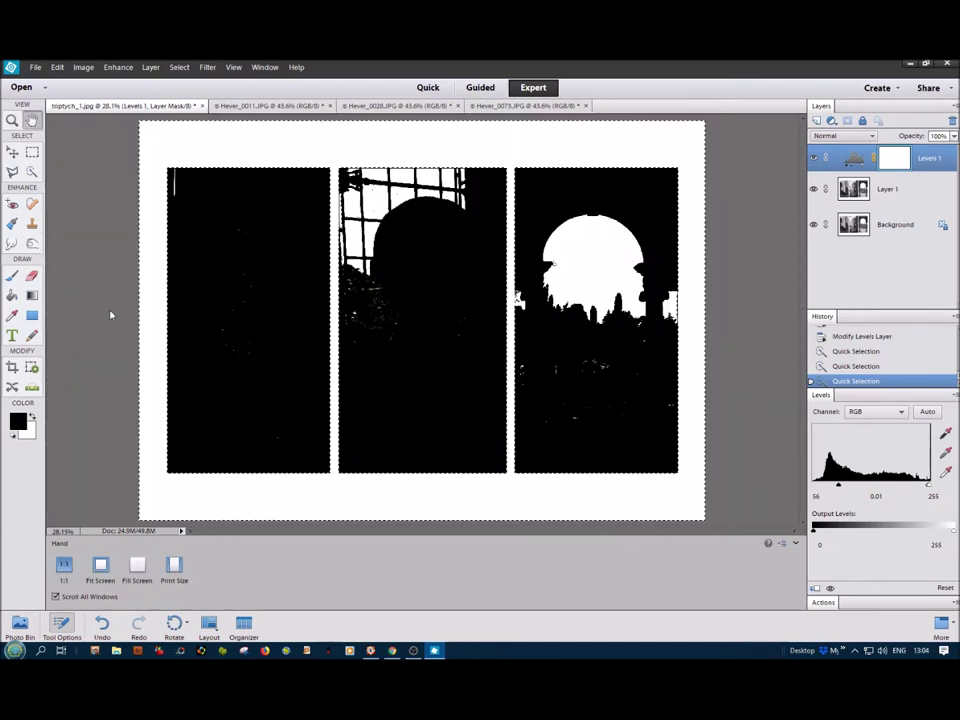
{"action": "left_click", "coordinate": [813, 157]}
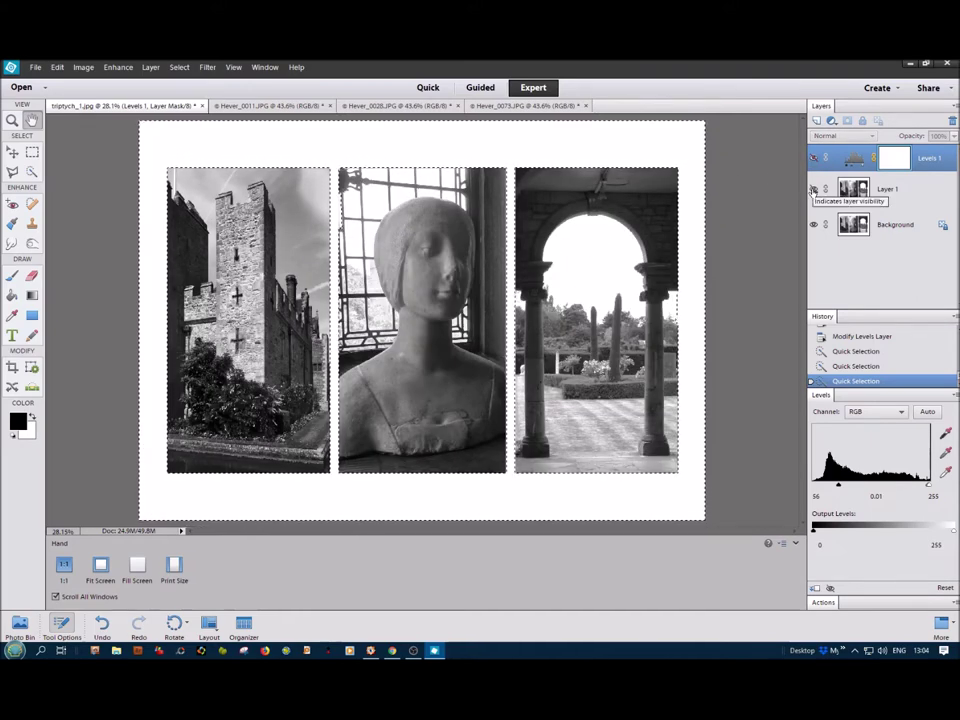
Drag the Levels 1 adjustment layer to the trash to delete it.
{"action": "left_click_drag", "start_coordinate": [937, 167], "coordinate": [952, 120]}
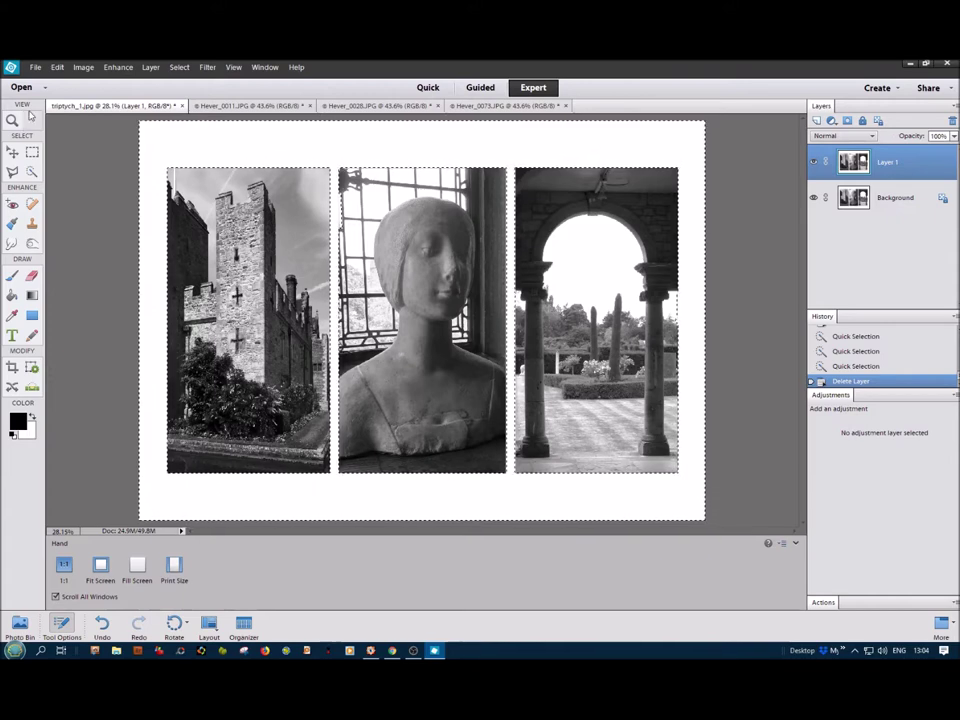
Invert the selection to the three panels and stroke it black, Inside, on Layer 1.
{"action": "left_click", "coordinate": [178, 67]}
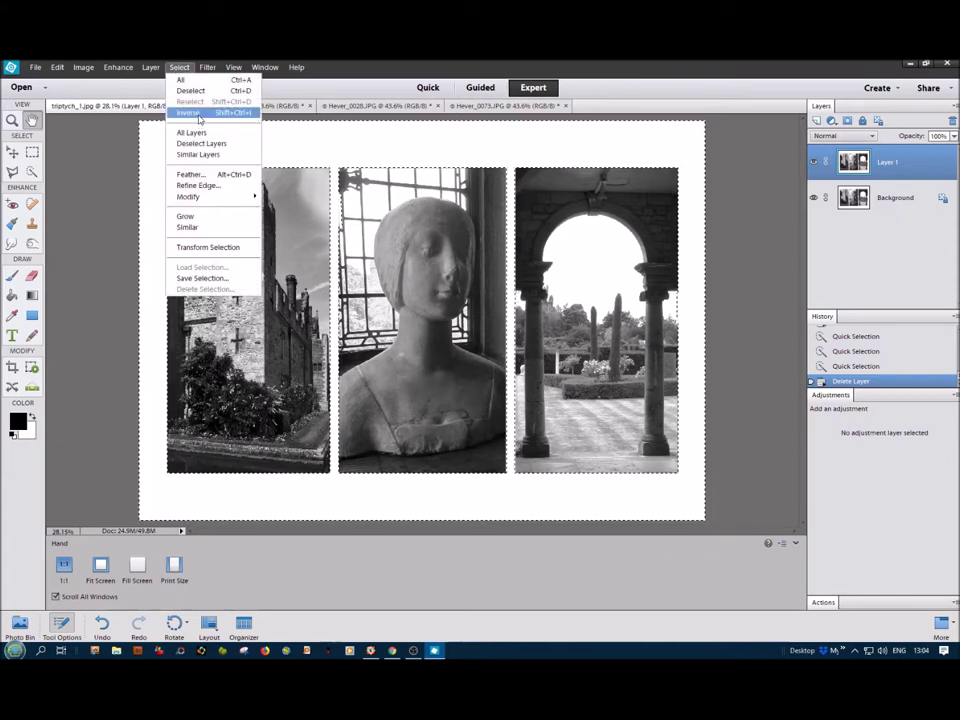
{"action": "left_click", "coordinate": [187, 112]}
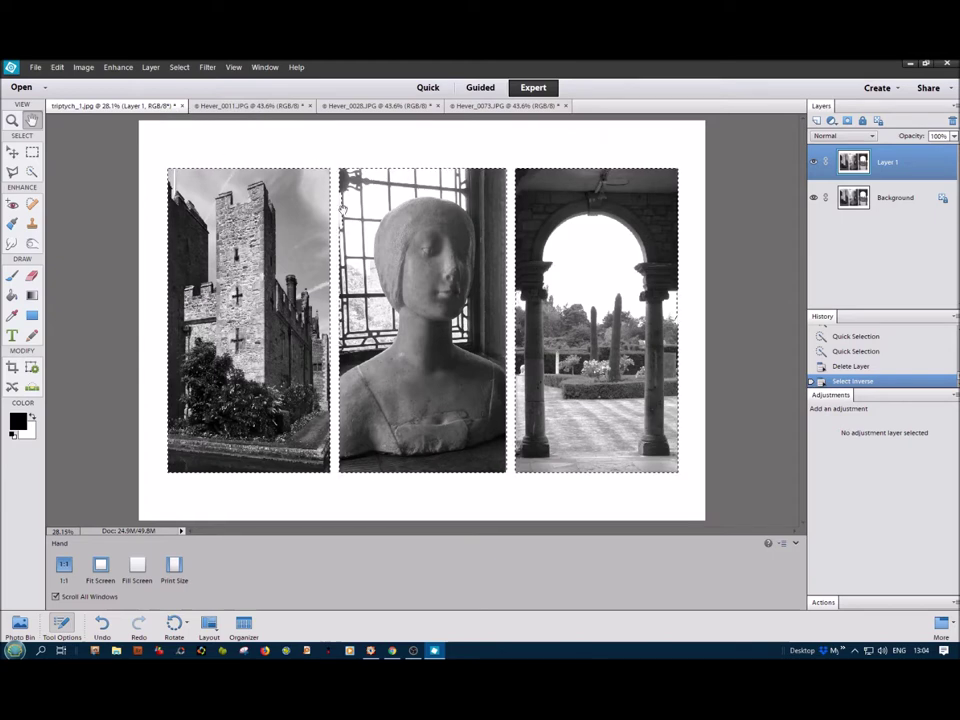
{"action": "left_click", "coordinate": [57, 67]}
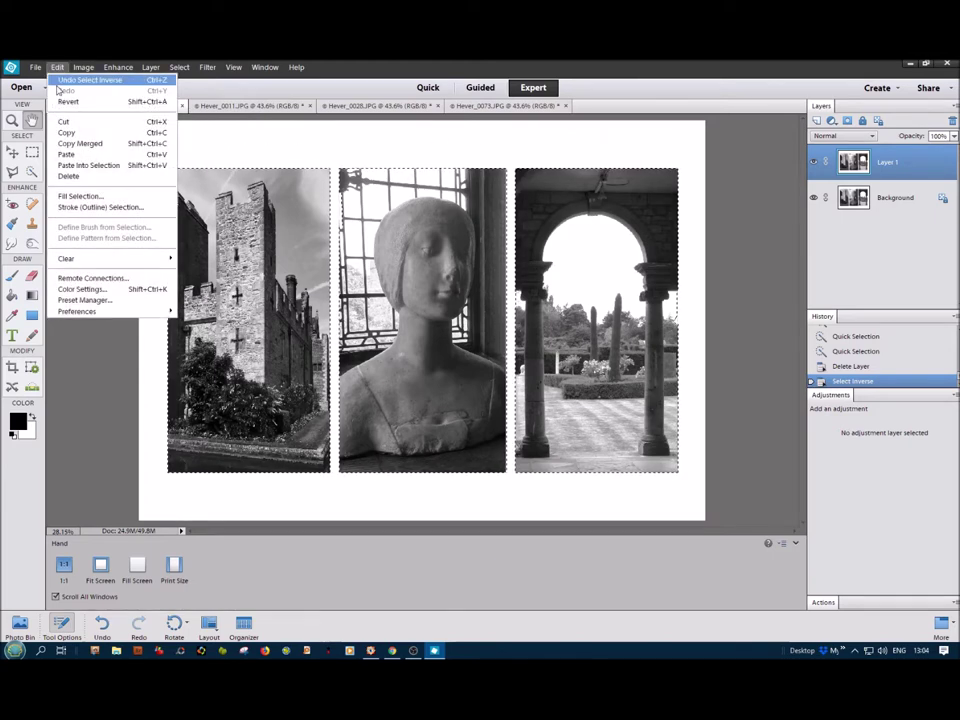
{"action": "left_click", "coordinate": [90, 207]}
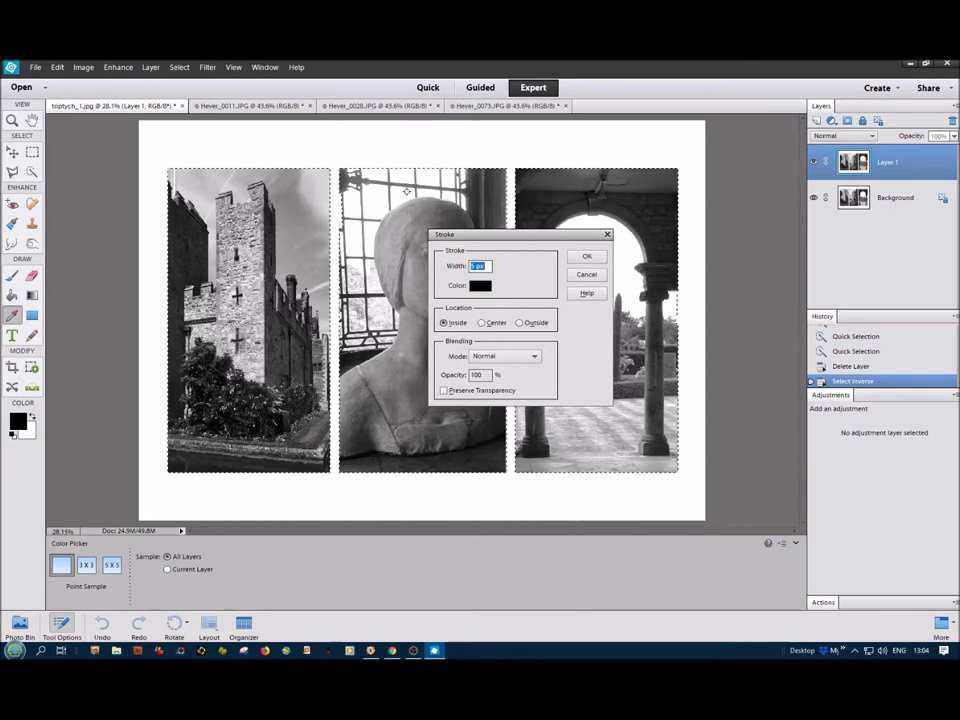
{"action": "left_click", "coordinate": [587, 258]}
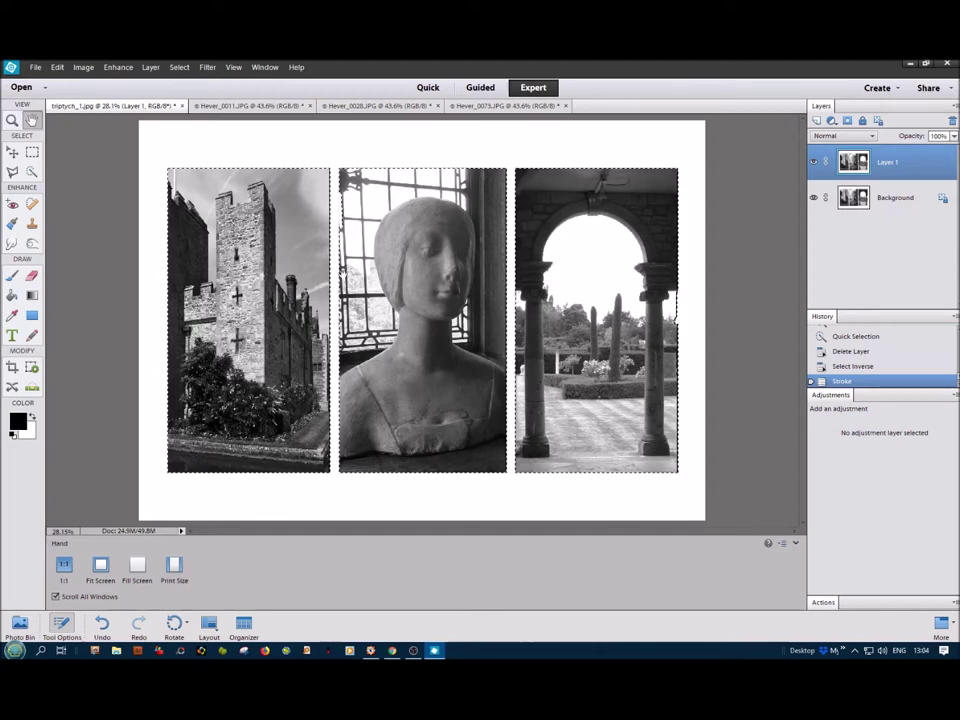
{"action": "left_click", "coordinate": [12, 120]}
Zoom in on the castle photo, fit the triptych on screen, then restore the dropped selection.
{"action": "left_click", "coordinate": [163, 170]}
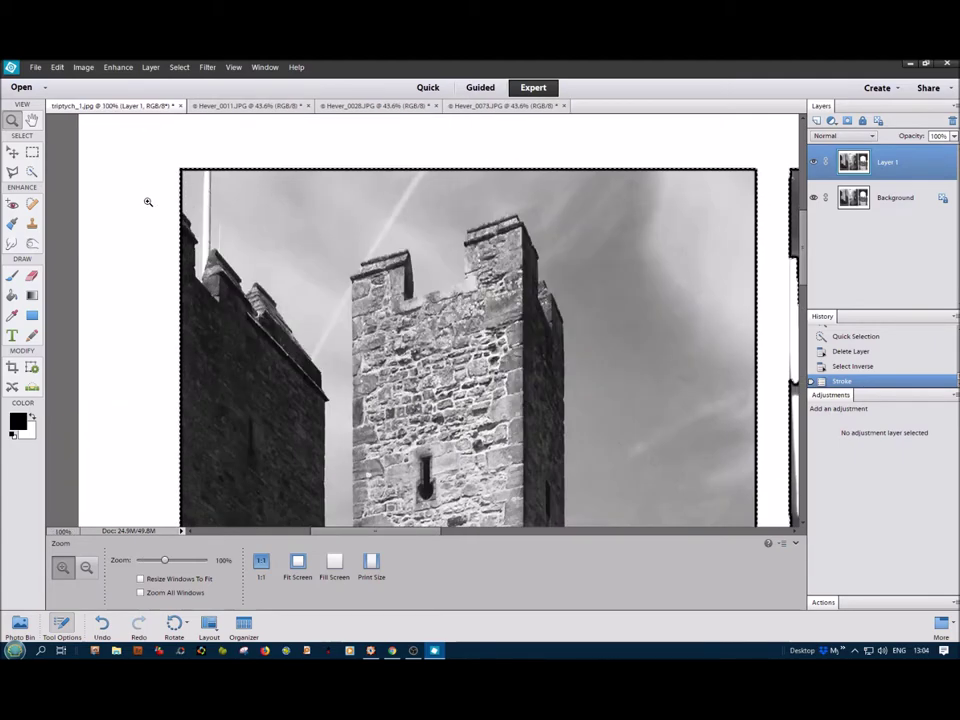
{"action": "double_click", "coordinate": [32, 119]}
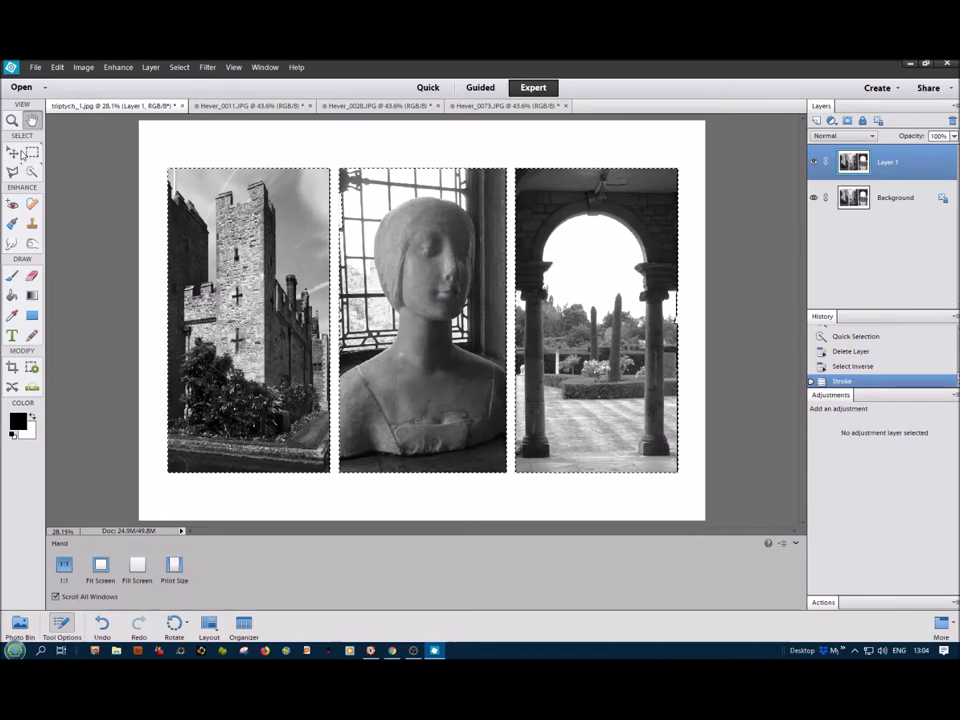
{"action": "key", "text": "ctrl+d"}
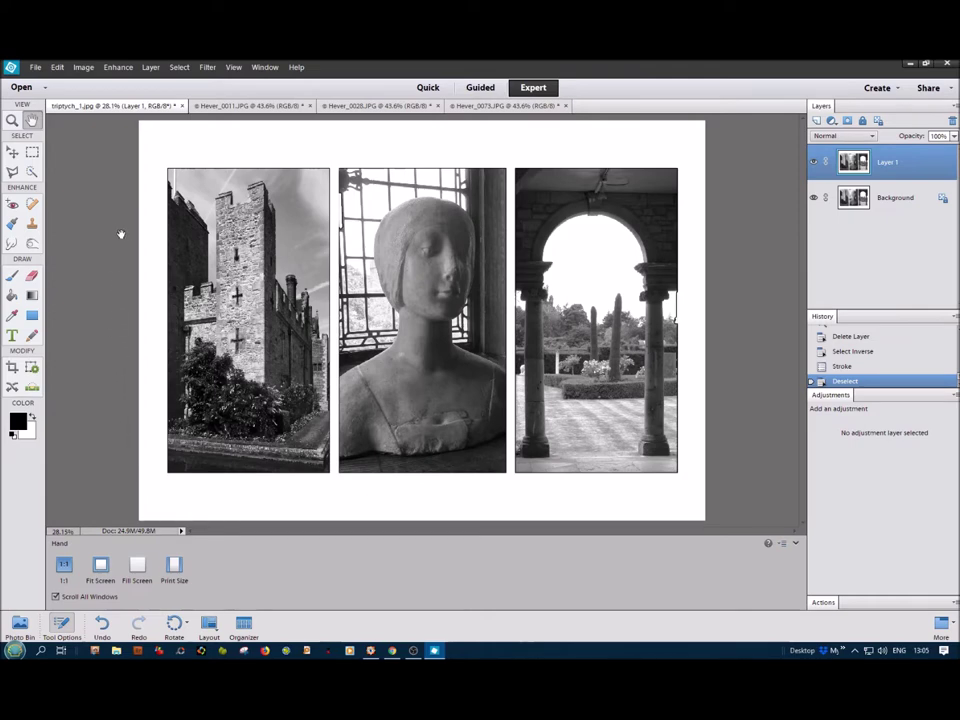
{"action": "key", "text": "ctrl+z"}
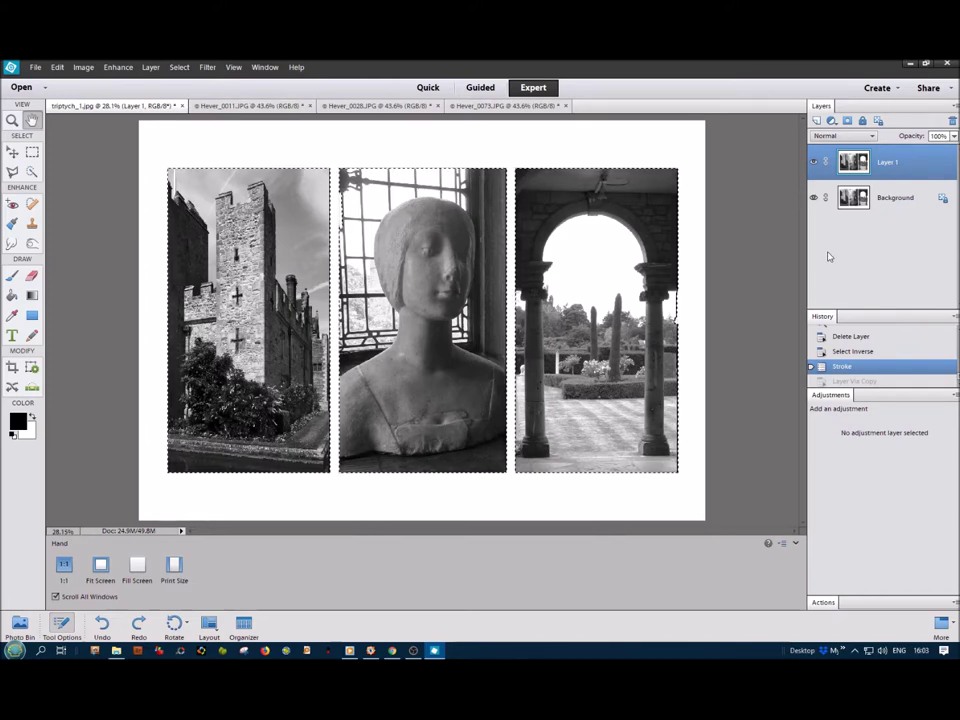
Copy the three selected photos onto a new Layer 2 with Layer via Copy.
{"action": "left_click", "coordinate": [150, 68]}
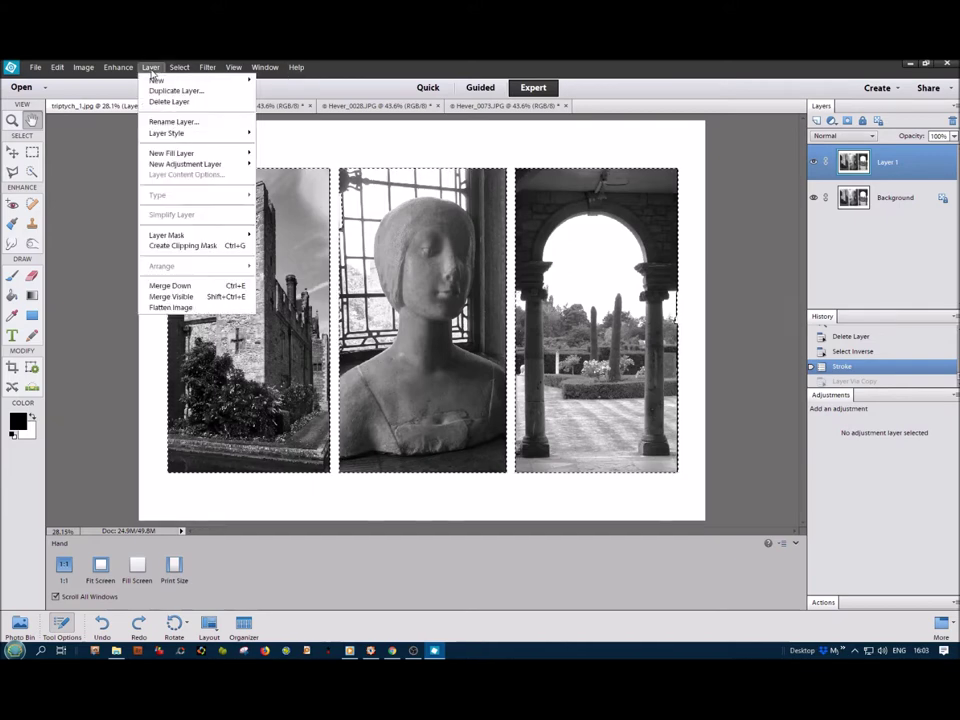
{"action": "mouse_move", "coordinate": [154, 80]}
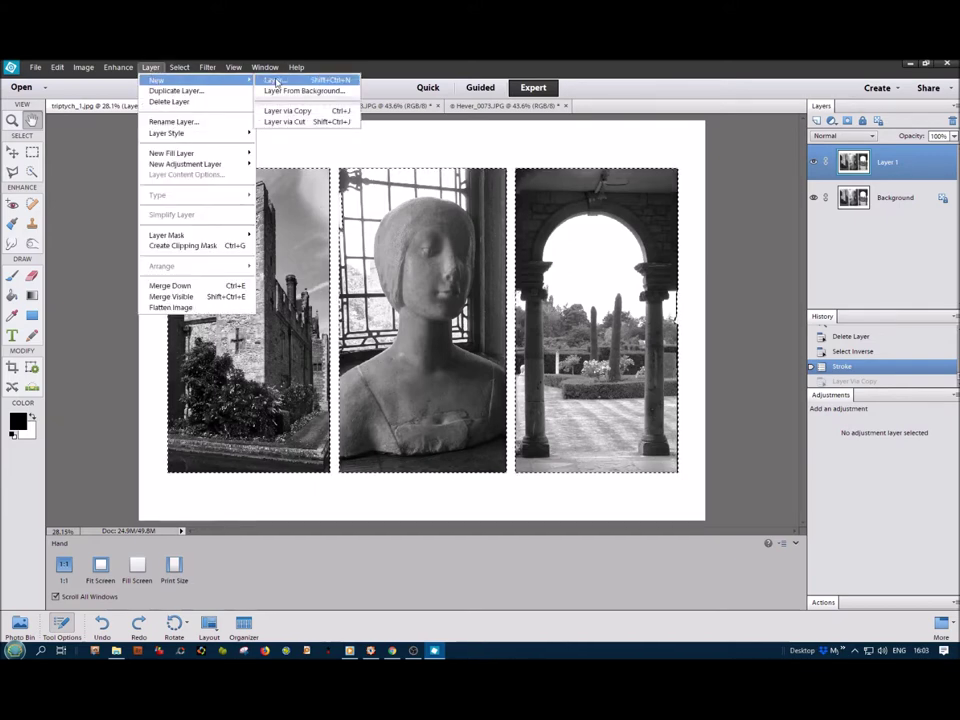
{"action": "left_click", "coordinate": [323, 112]}
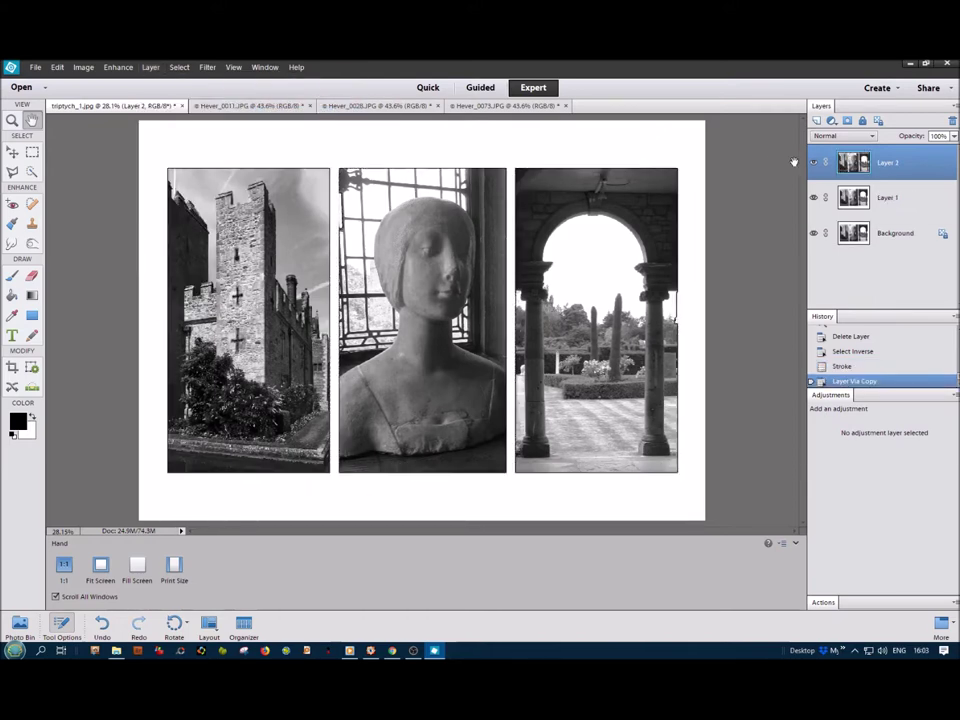
Toggle Layer 1 and Background visibility to check Layer 2, leaving both visible.
{"action": "left_click", "coordinate": [813, 197]}
{"action": "left_click", "coordinate": [813, 233]}
{"action": "left_click", "coordinate": [813, 234]}
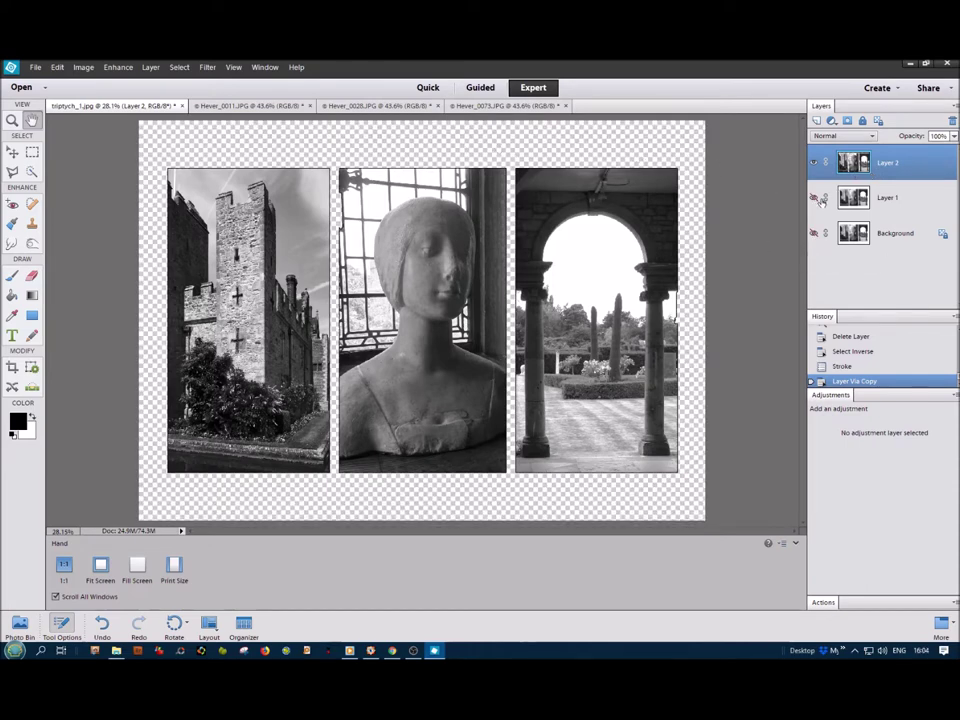
{"action": "left_click", "coordinate": [813, 234]}
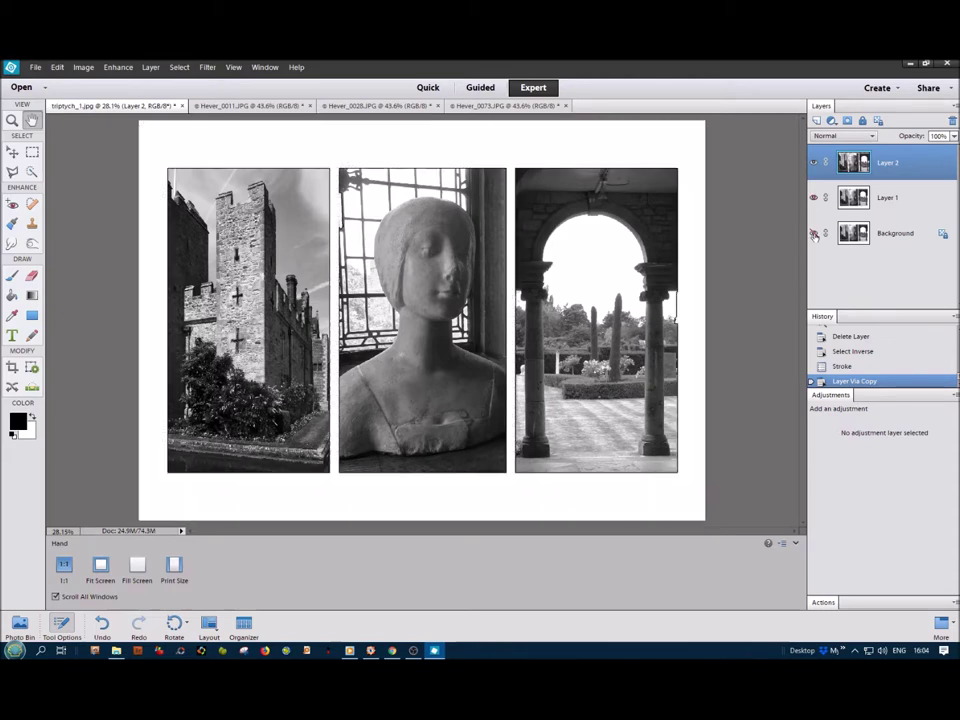
{"action": "left_click", "coordinate": [150, 67]}
Apply a drop shadow with size 114 px, distance 67 px, opacity 56% and angle 137°, discarding a trial bevel.
{"action": "mouse_move", "coordinate": [171, 133]}
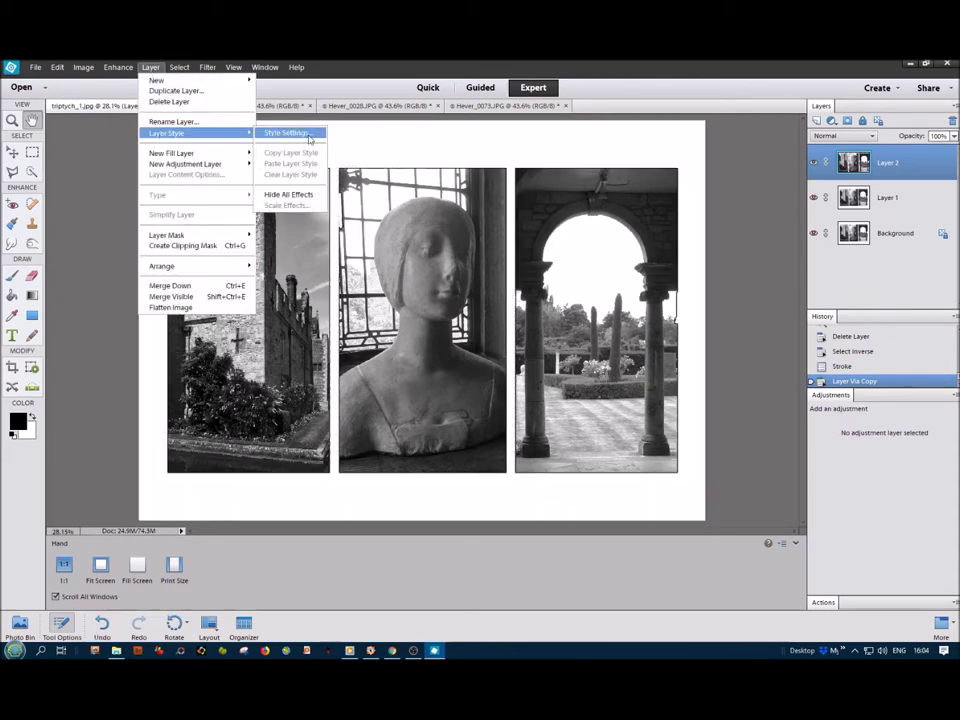
{"action": "left_click", "coordinate": [317, 138]}
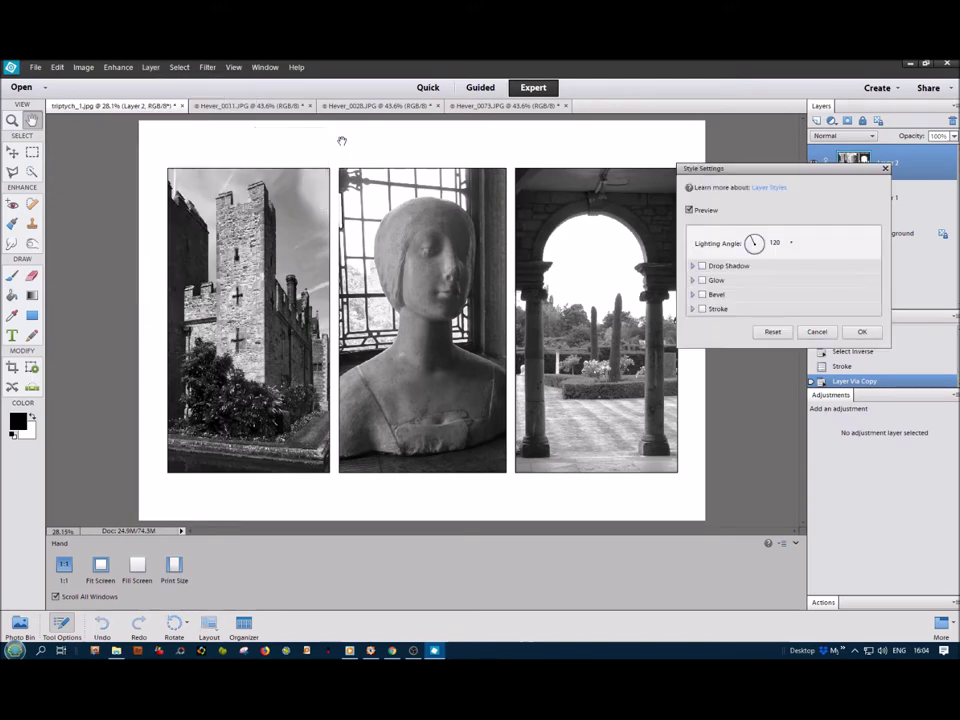
{"action": "left_click", "coordinate": [702, 266]}
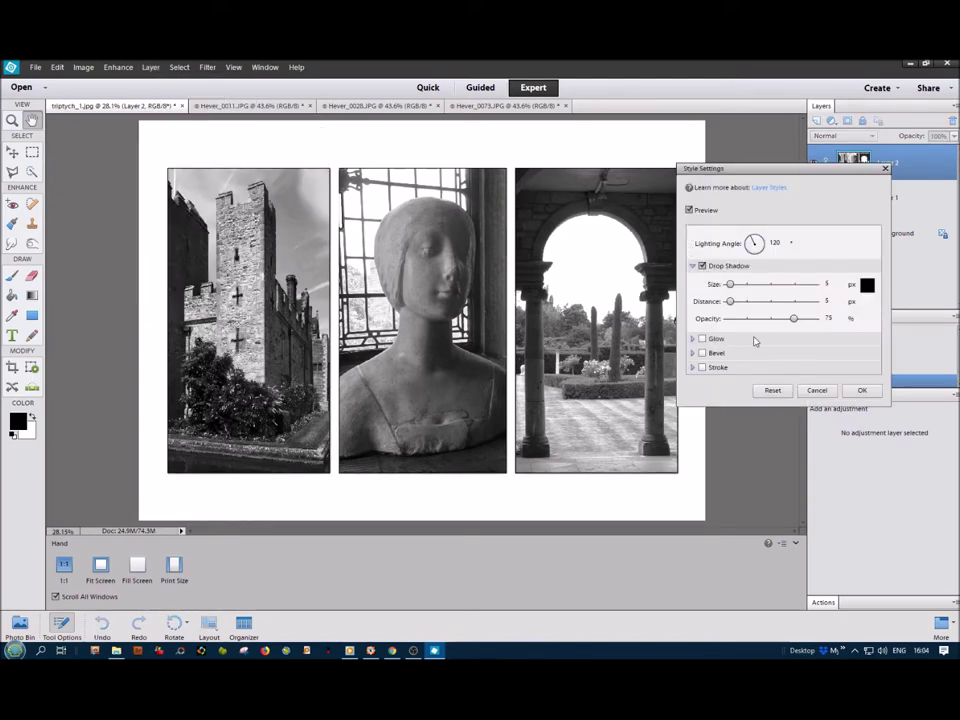
{"action": "left_click_drag", "start_coordinate": [729, 284], "coordinate": [761, 304]}
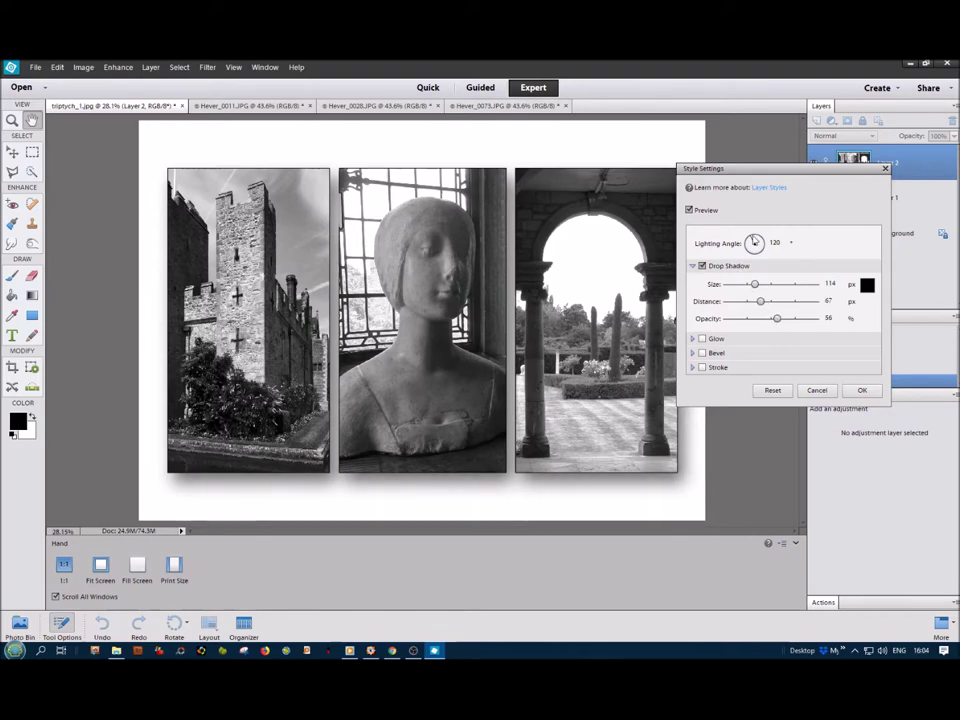
{"action": "left_click_drag", "start_coordinate": [754, 242], "coordinate": [748, 244]}
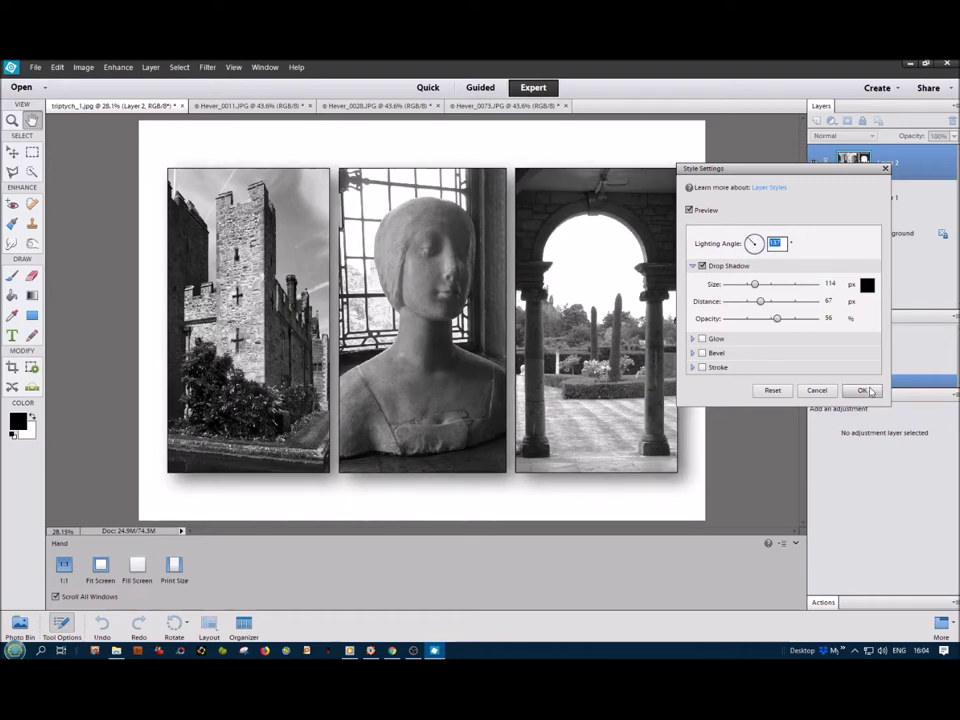
{"action": "left_click", "coordinate": [702, 353]}
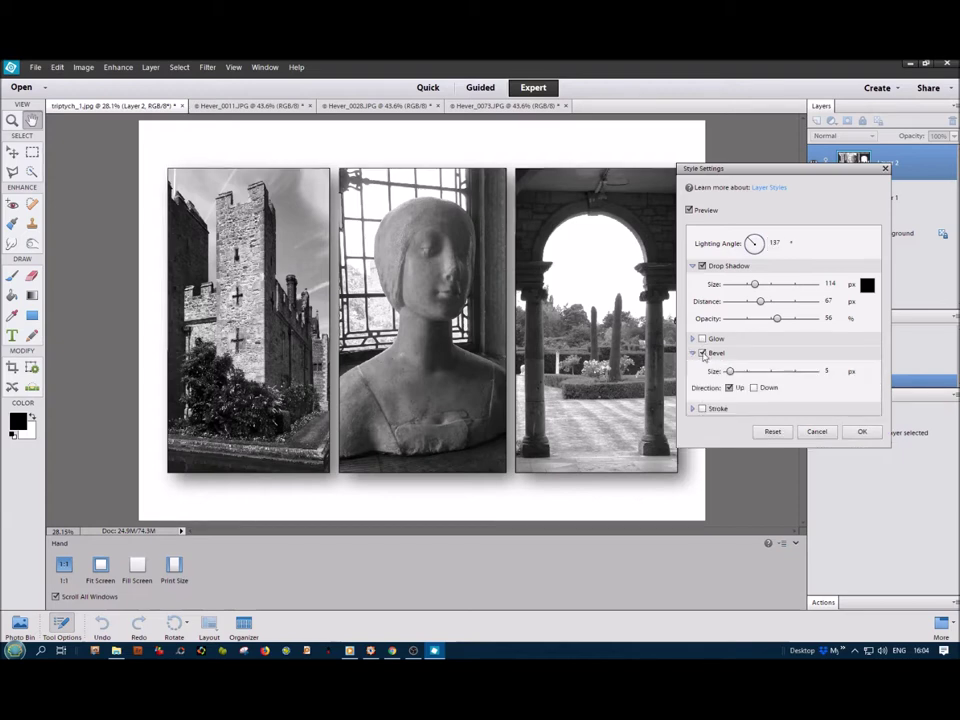
{"action": "left_click_drag", "start_coordinate": [731, 372], "coordinate": [711, 366]}
{"action": "left_click", "coordinate": [702, 353]}
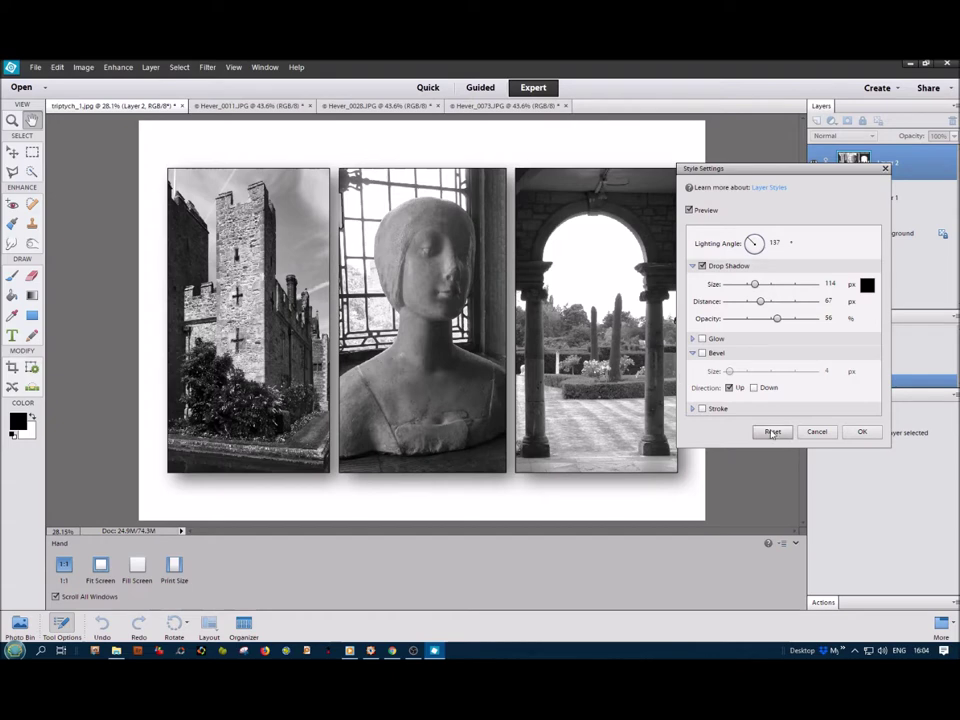
{"action": "left_click", "coordinate": [860, 433]}
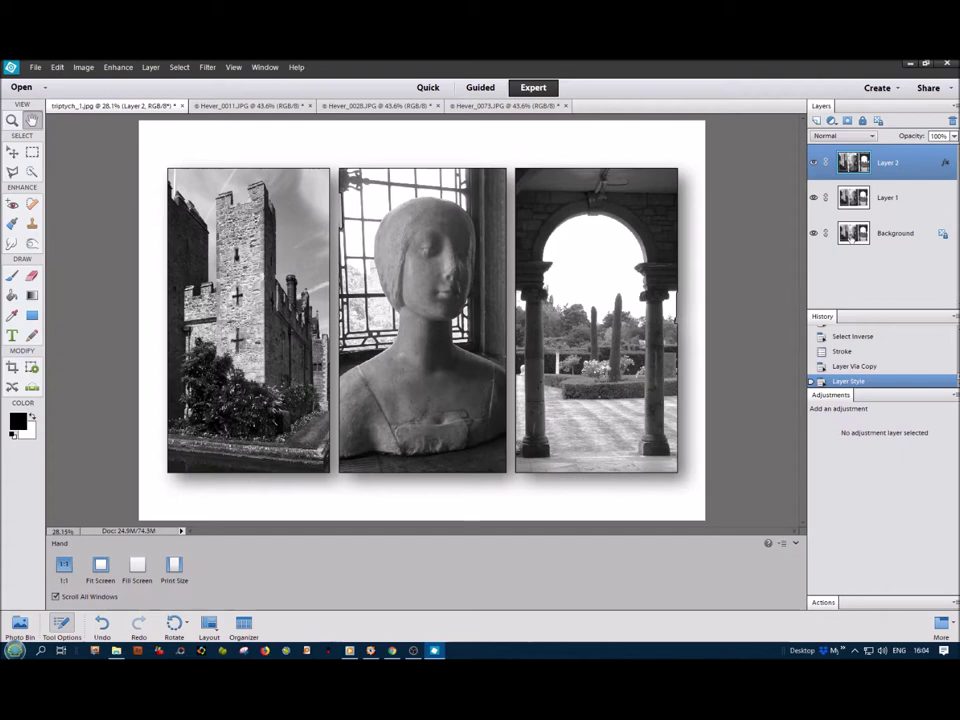
Make Layer 1 active and start a pattern fill from the Artist Surfaces set.
{"action": "left_click", "coordinate": [851, 236]}
{"action": "left_click", "coordinate": [848, 199]}
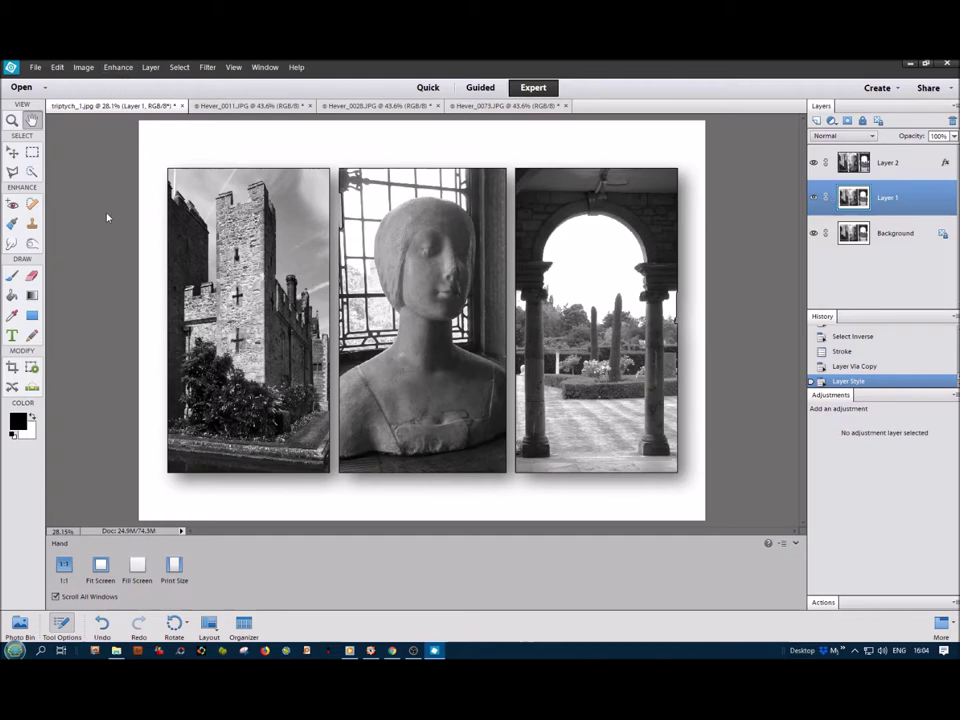
{"action": "left_click", "coordinate": [57, 67]}
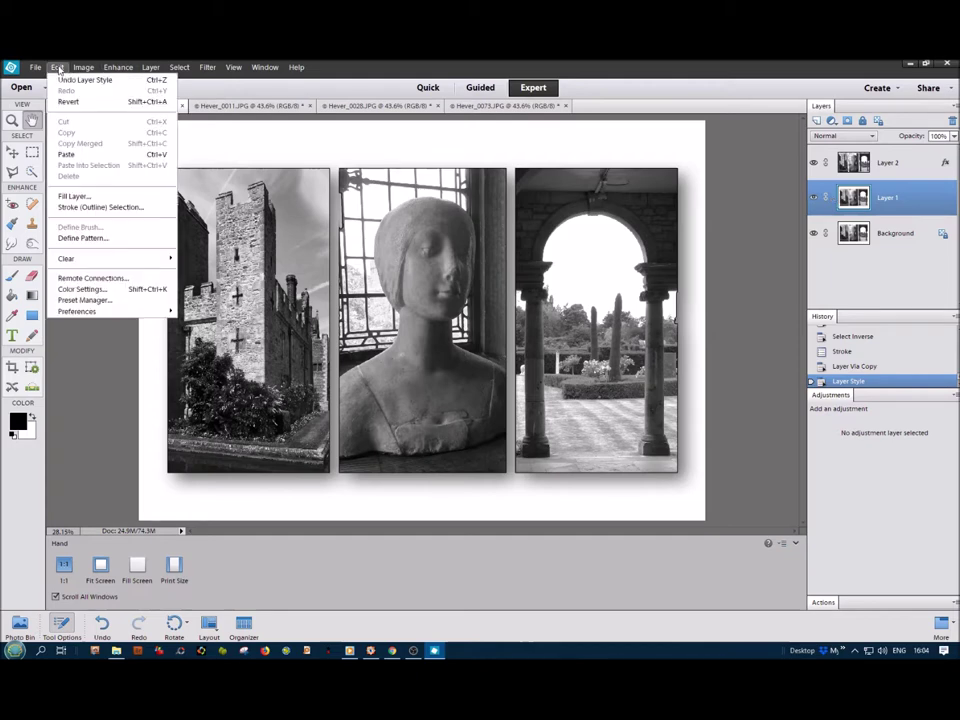
{"action": "left_click", "coordinate": [70, 196]}
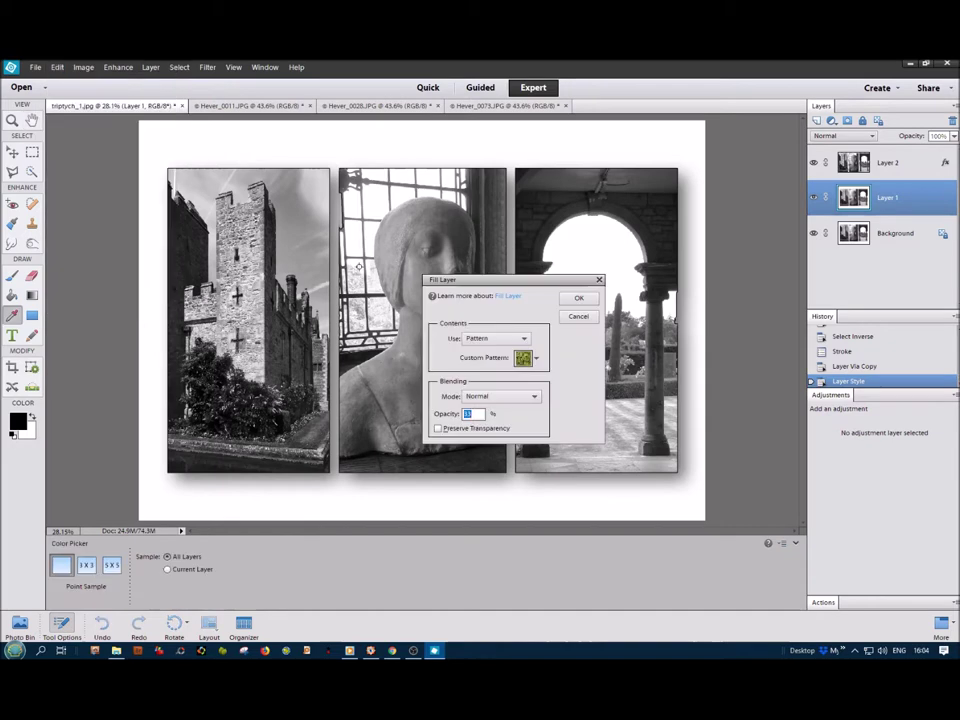
{"action": "left_click", "coordinate": [536, 358]}
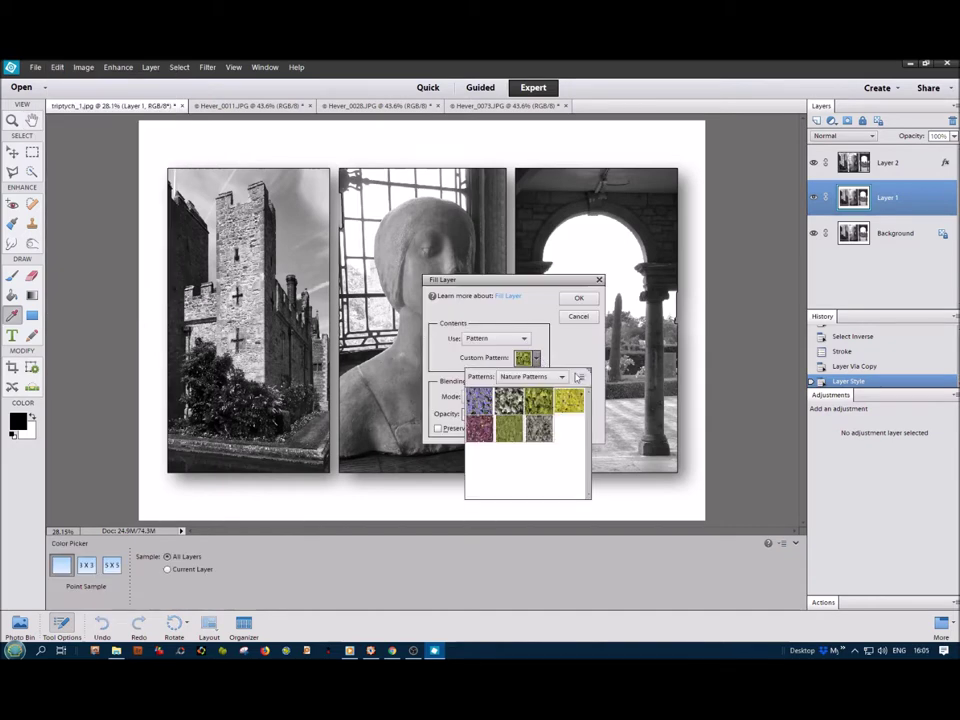
{"action": "left_click", "coordinate": [563, 378]}
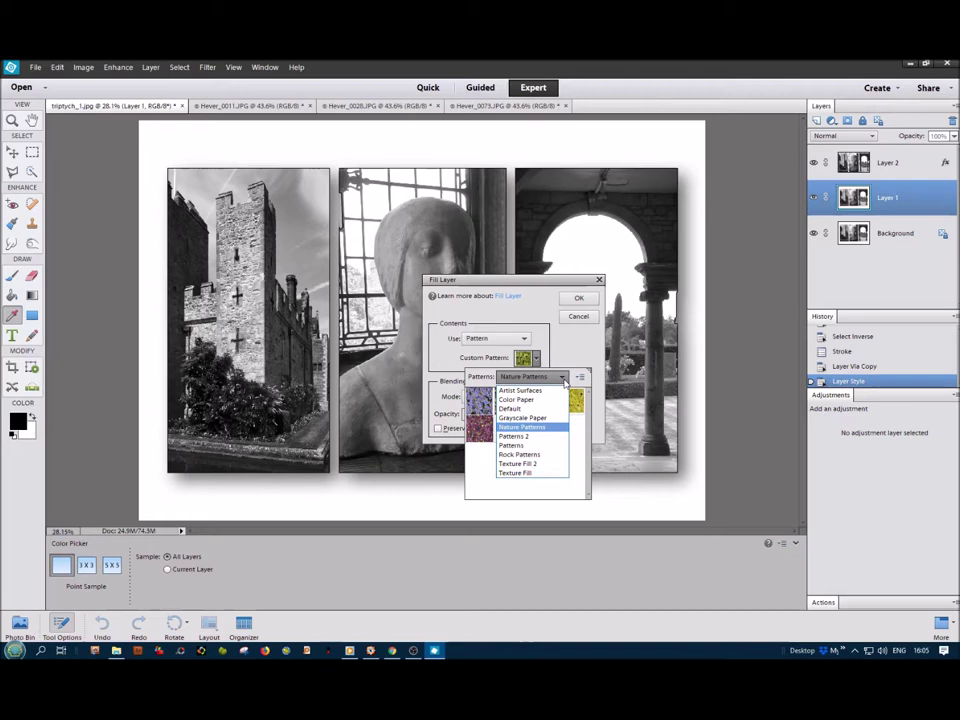
{"action": "left_click", "coordinate": [537, 392]}
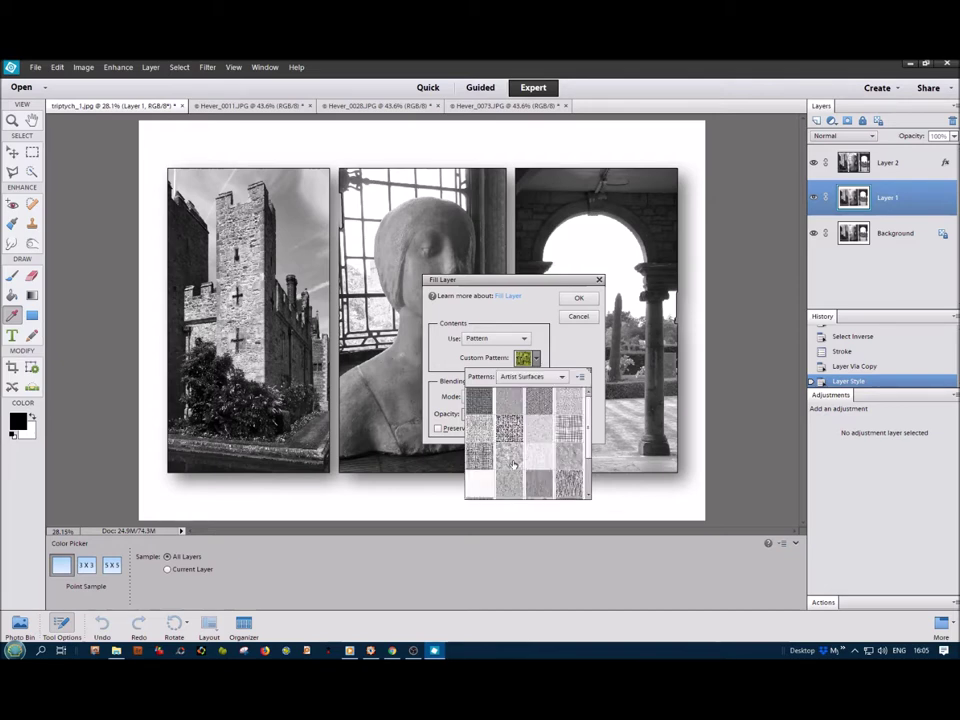
Fill Layer 1 with a fine grid pattern at 41% opacity, then flatten the image.
{"action": "scroll", "coordinate": [530, 455], "scroll_direction": "down", "scroll_amount": 2}
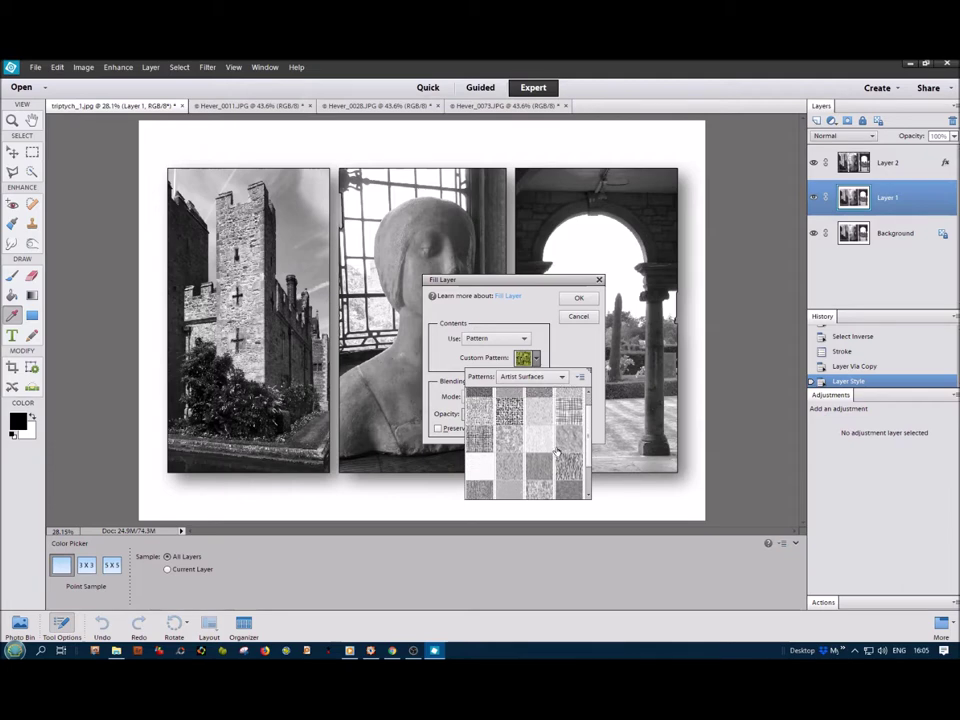
{"action": "scroll", "coordinate": [557, 452], "scroll_direction": "up", "scroll_amount": 1}
{"action": "left_click", "coordinate": [568, 424]}
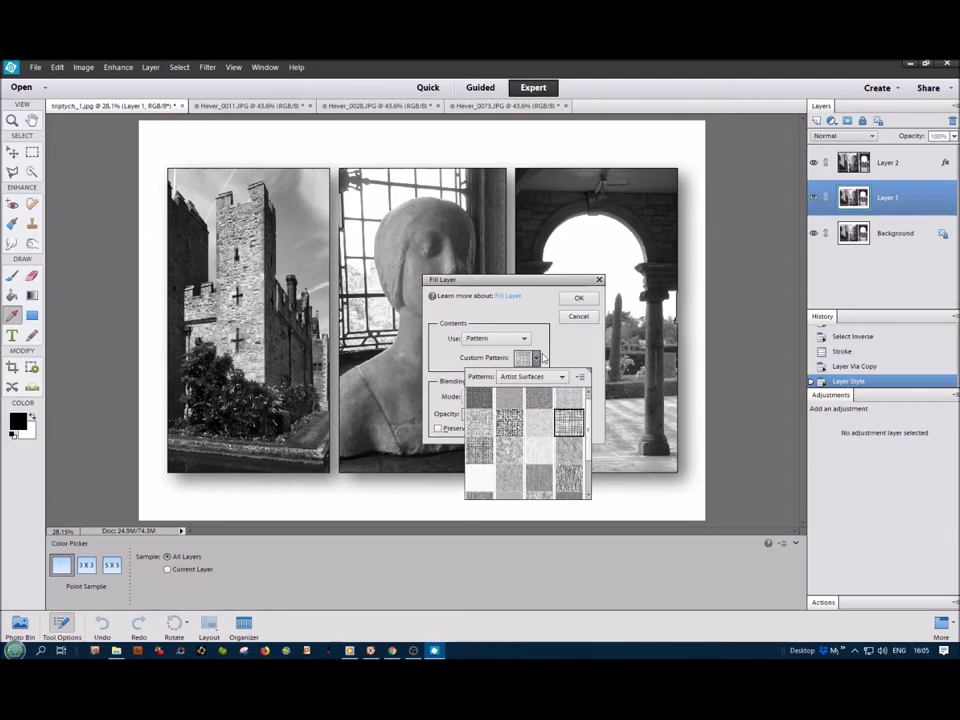
{"action": "left_click", "coordinate": [536, 357]}
{"action": "double_click", "coordinate": [469, 414]}
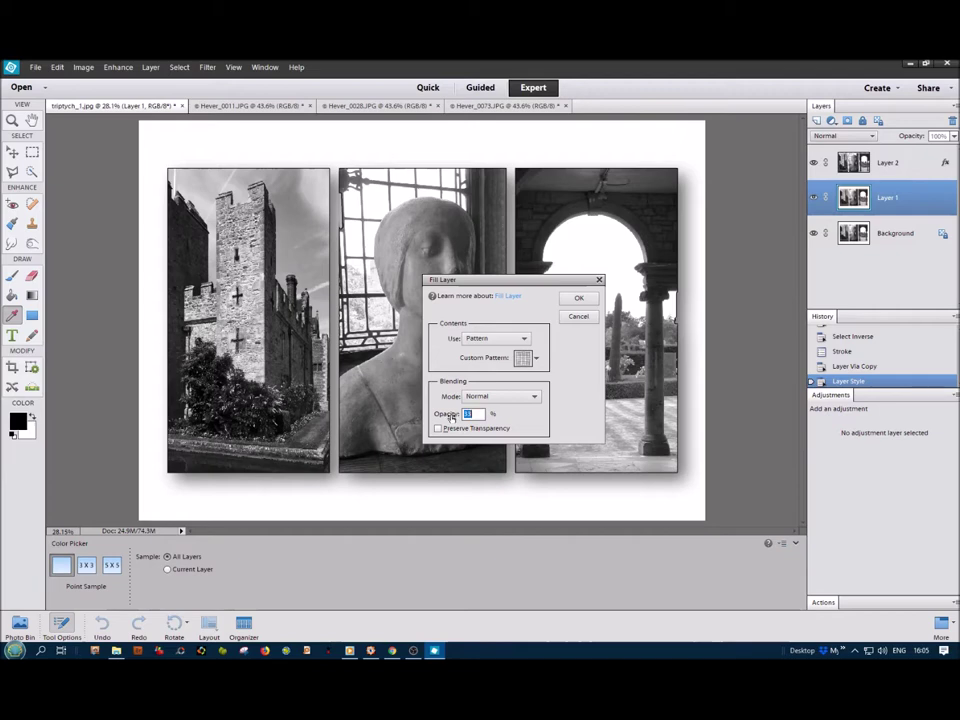
{"action": "type", "text": "37"}
{"action": "left_click_drag", "start_coordinate": [453, 418], "coordinate": [456, 416]}
{"action": "left_click", "coordinate": [580, 301]}
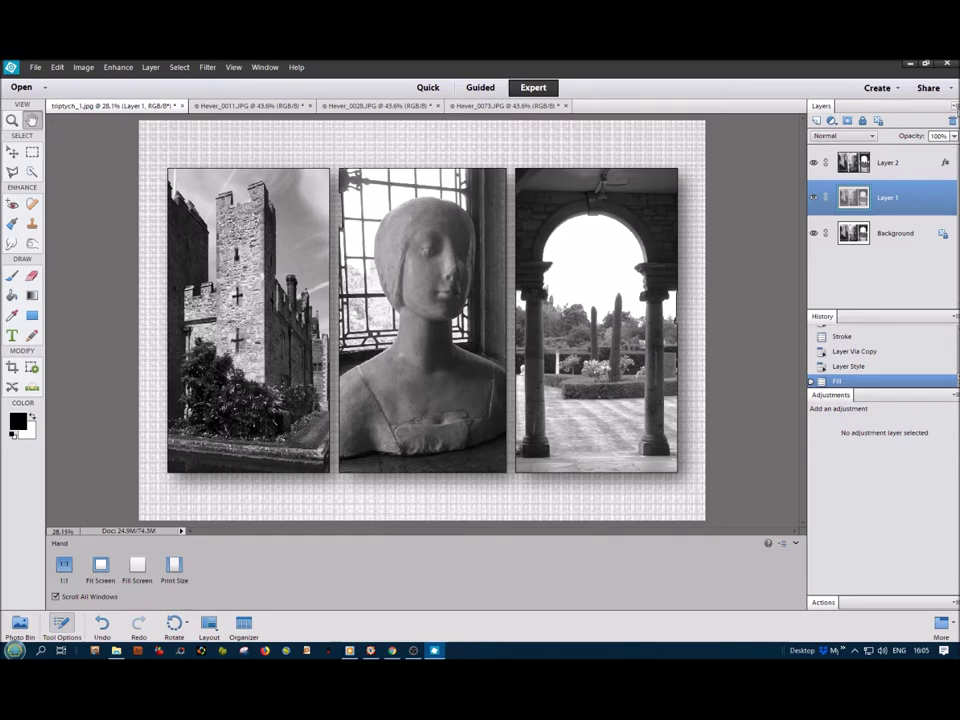
{"action": "left_click", "coordinate": [953, 106]}
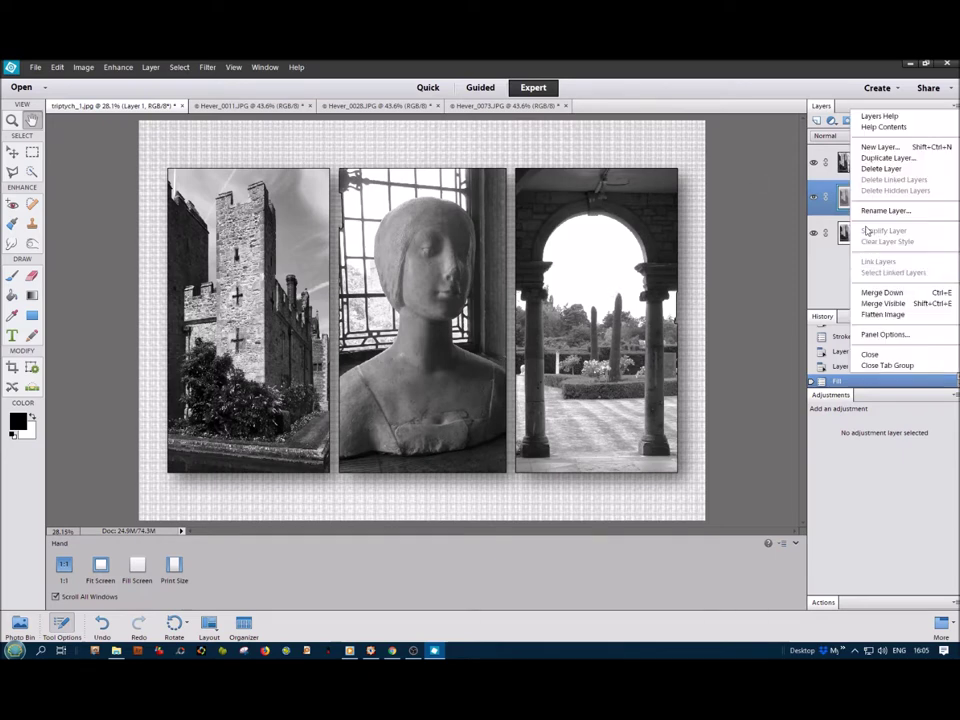
{"action": "left_click", "coordinate": [876, 317]}
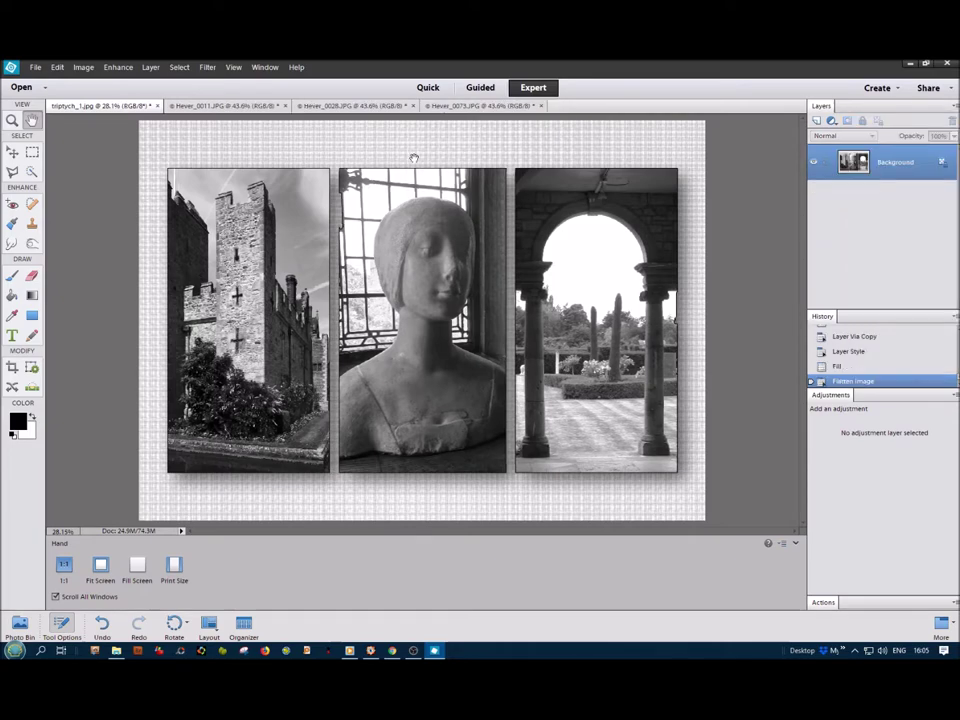